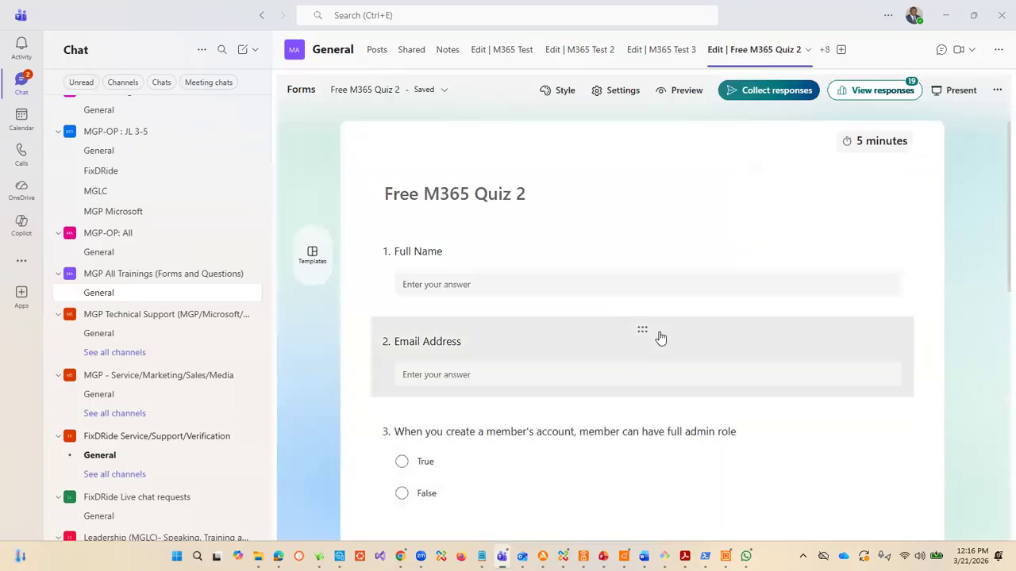
Step: Review all seven questions of Free M365 Quiz 2, from Full Name through the user mailbox license question, and return to the quiz title
scroll(659, 338, up, 1)
scroll(659, 338, down, 1)
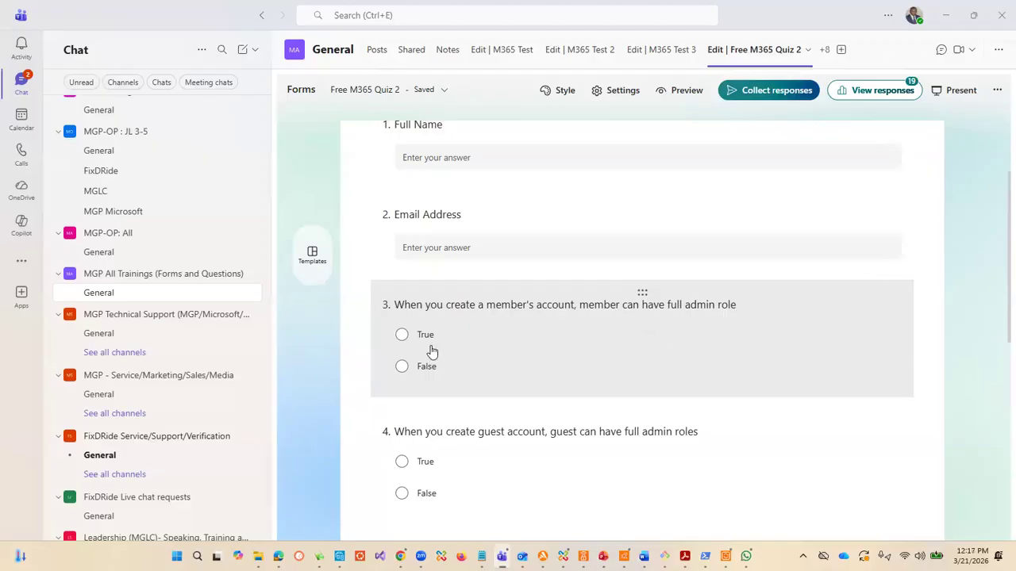
scroll(524, 356, down, 1)
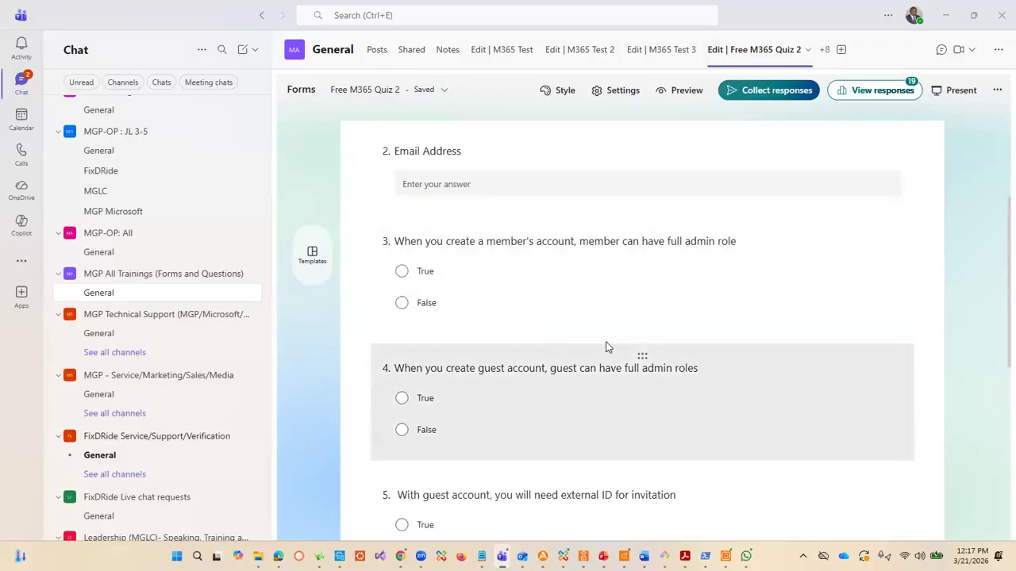
scroll(608, 345, down, 2)
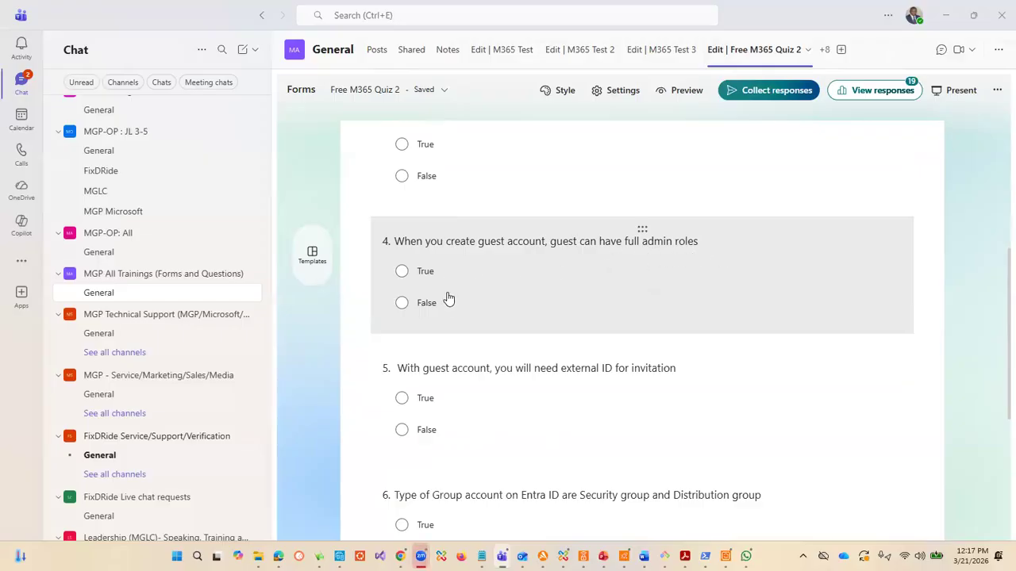
scroll(745, 293, down, 2)
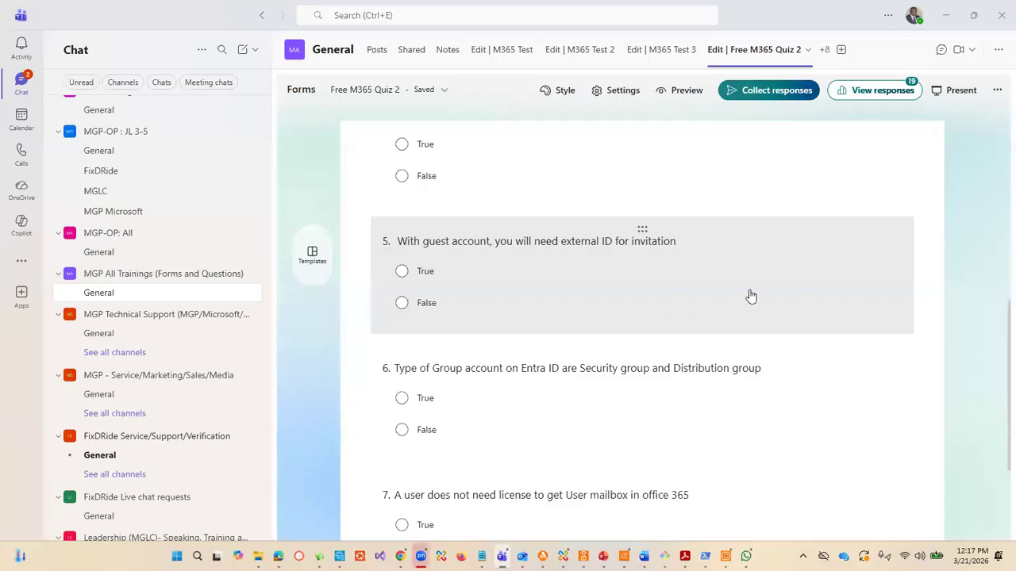
scroll(714, 296, down, 1)
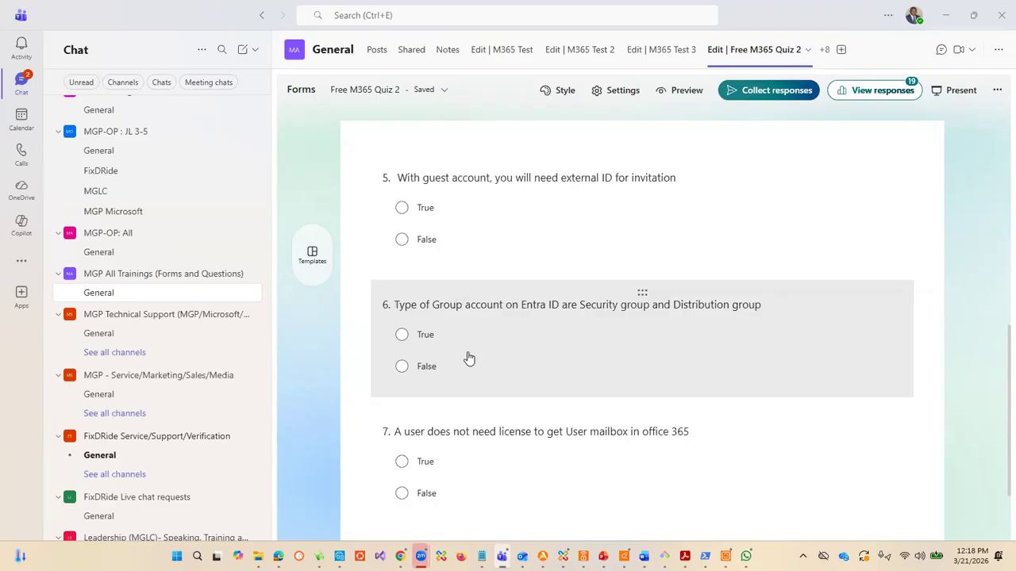
scroll(446, 381, down, 3)
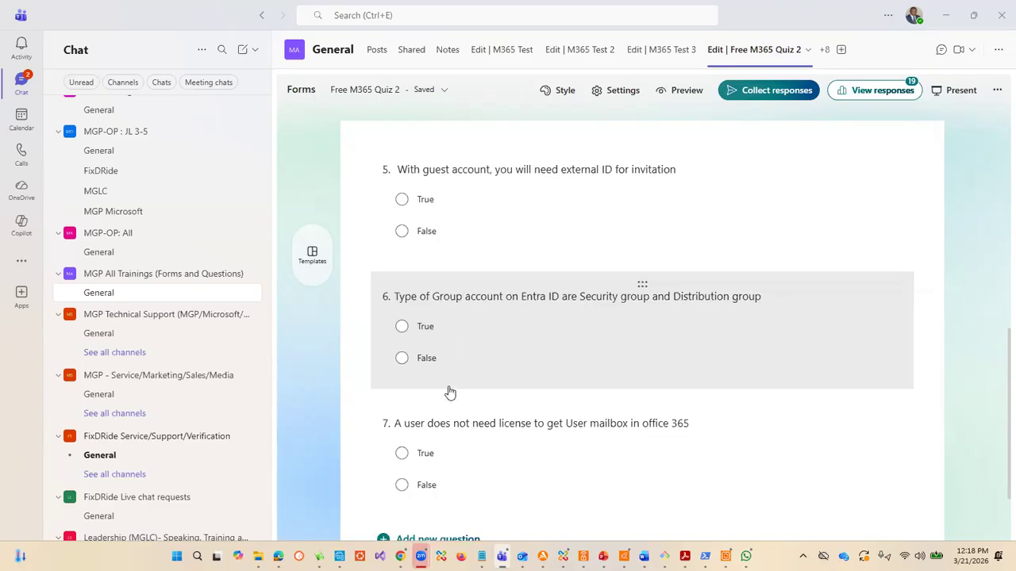
scroll(444, 322, up, 5)
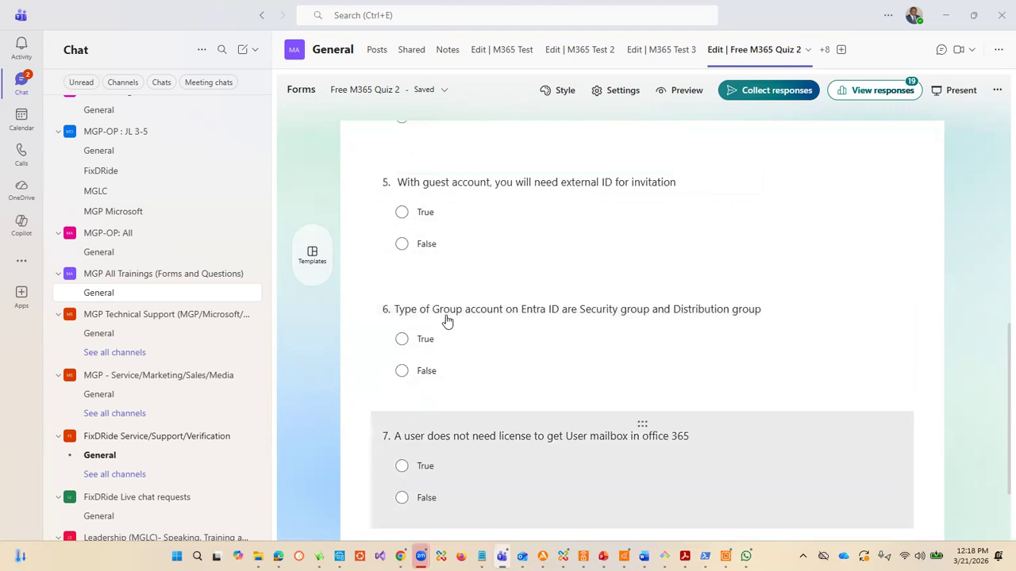
scroll(508, 392, down, 3)
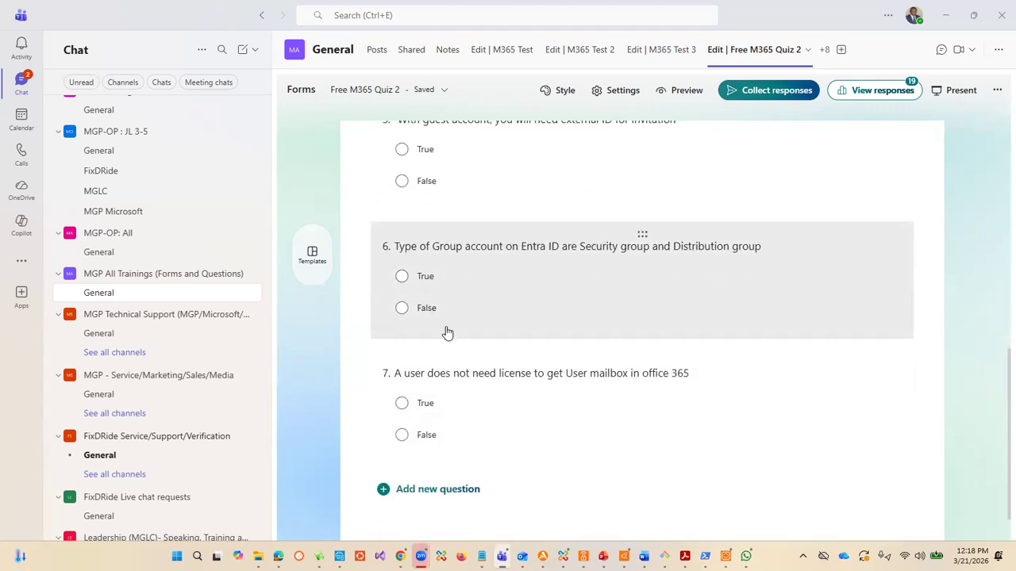
scroll(476, 325, down, 1)
scroll(477, 326, down, 1)
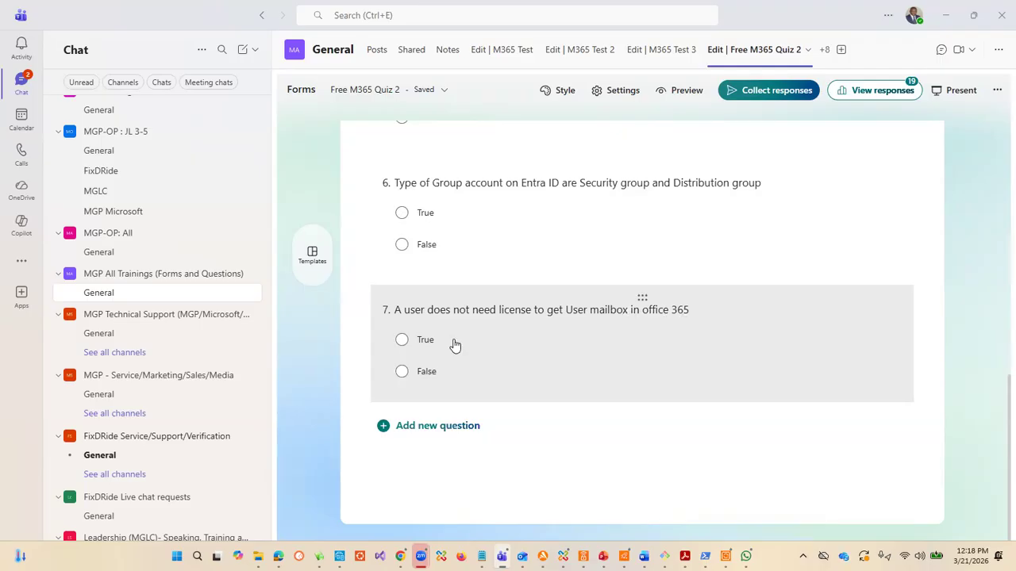
scroll(487, 358, up, 5)
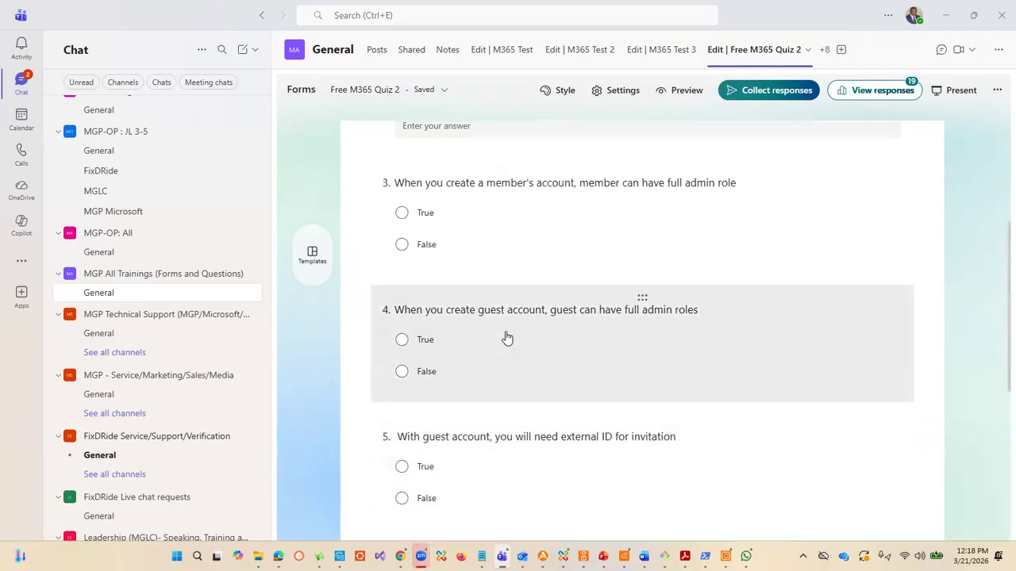
scroll(506, 337, up, 3)
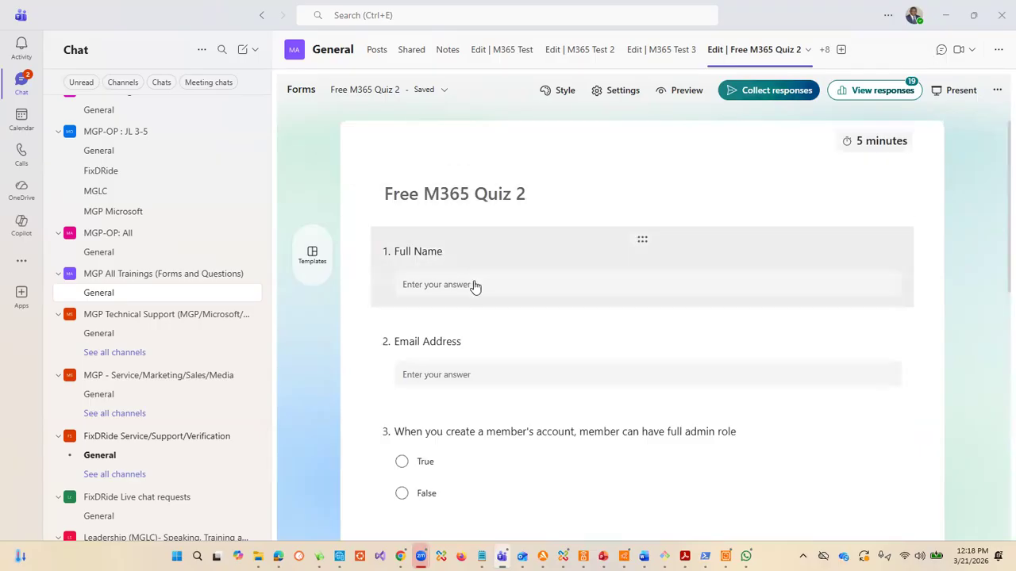
Step: Go back over true/false questions 3 to 7 of the quiz, covering admin roles, guest accounts, group types and mailbox licensing
scroll(577, 306, down, 2)
scroll(580, 311, down, 2)
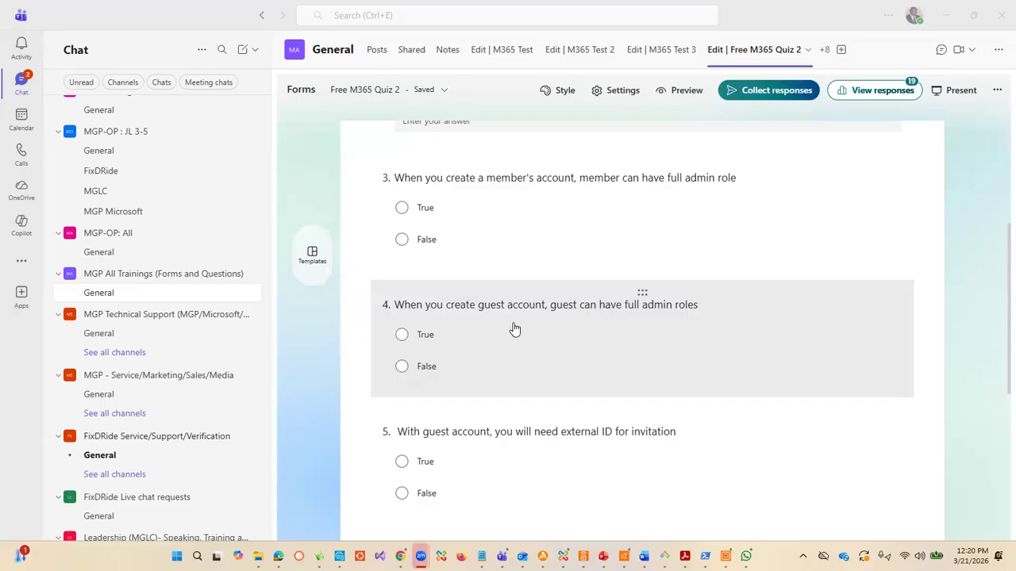
scroll(563, 313, down, 2)
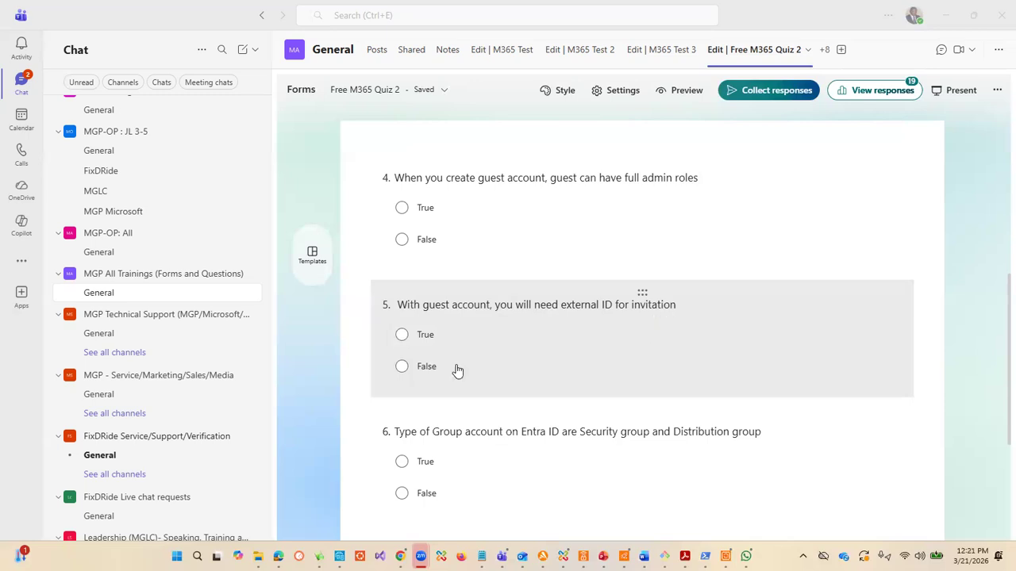
scroll(731, 318, down, 1)
scroll(732, 318, down, 1)
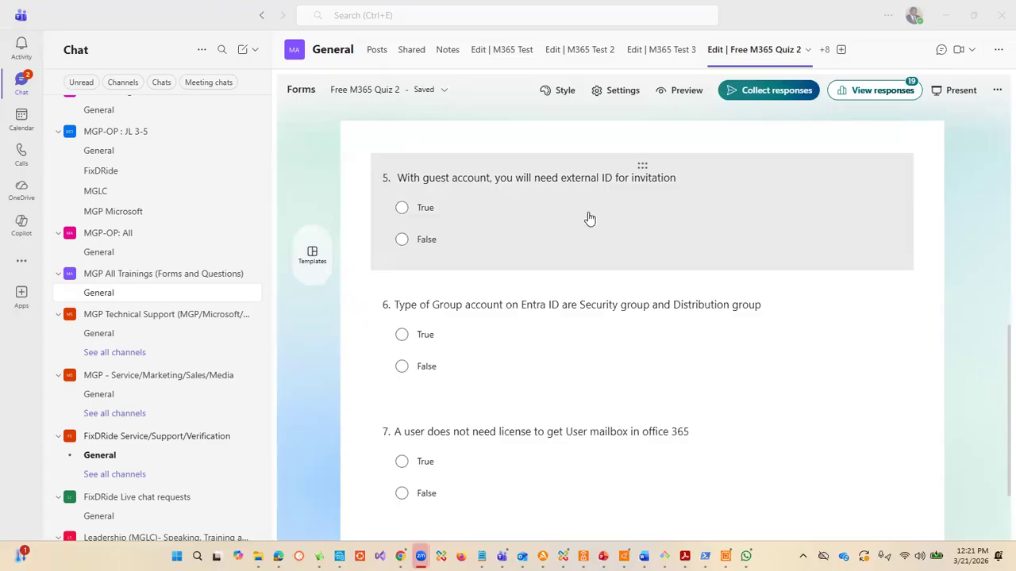
scroll(590, 219, down, 3)
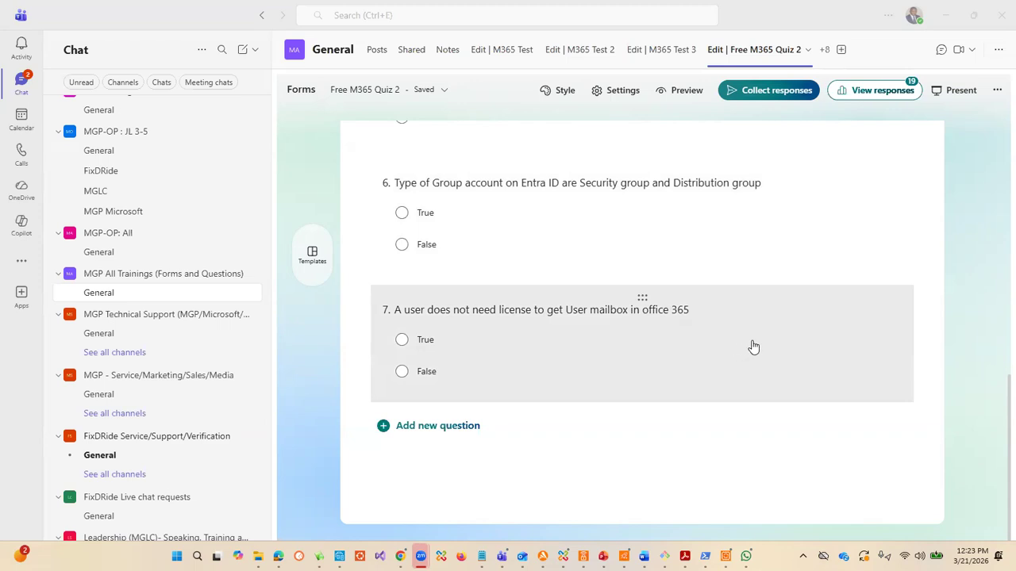
scroll(738, 342, up, 2)
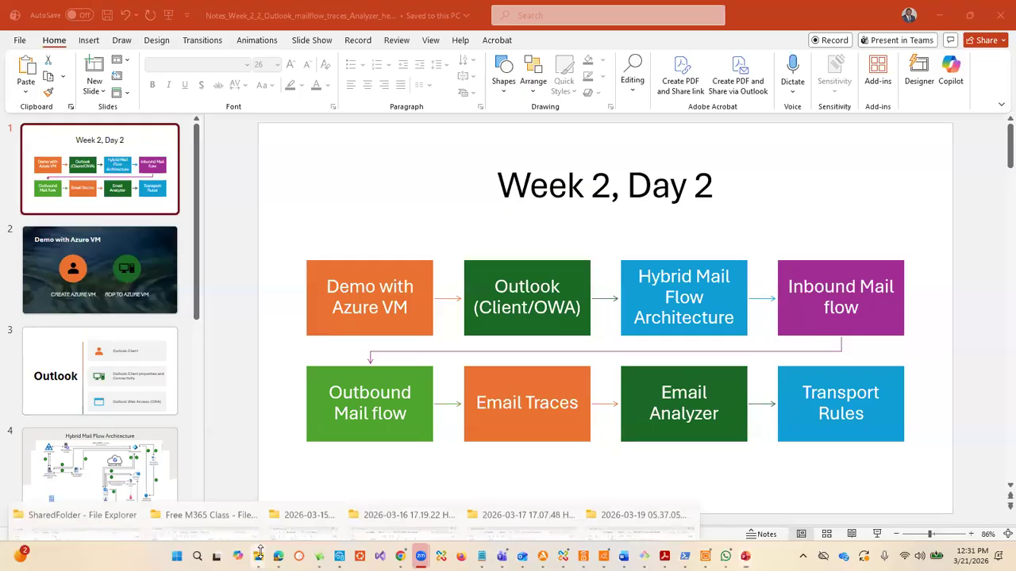
Step: Switch to File Explorer and select the Notes_Week_2_1_Users_groups_mailboxes_resources presentation in SharedFolder's Free M365 Class folder
mouse_move(259, 555)
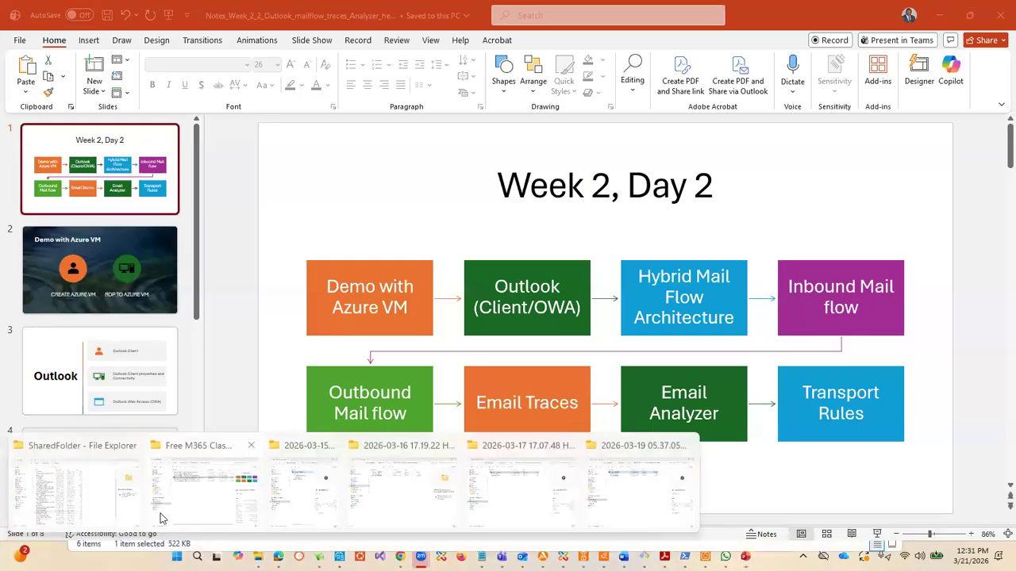
click(94, 493)
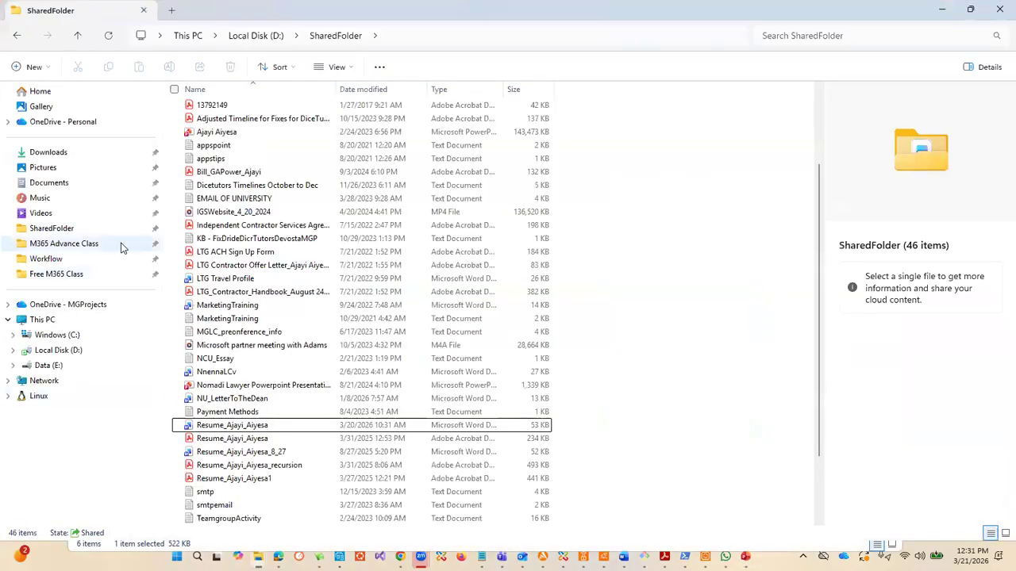
click(67, 228)
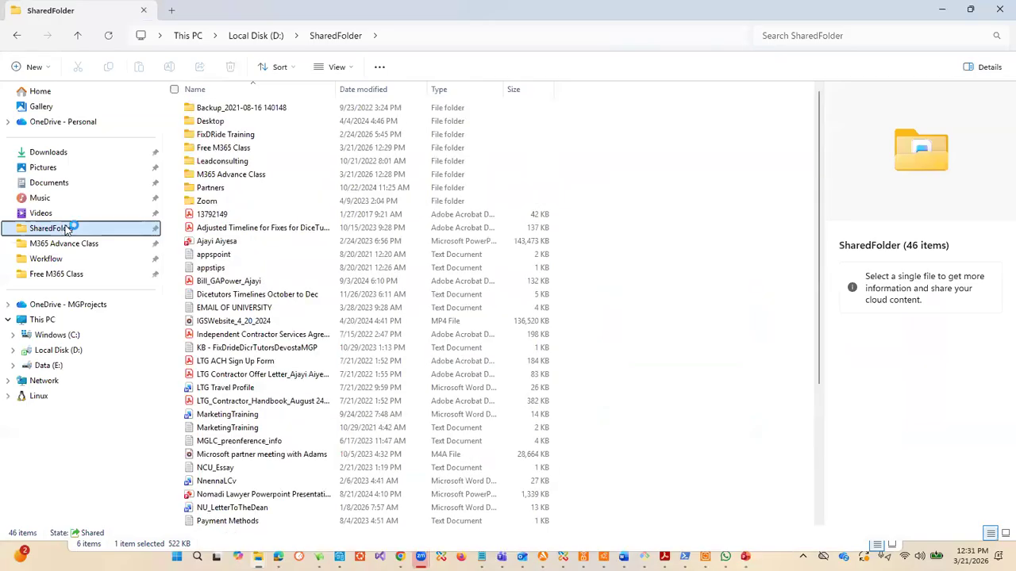
double_click(225, 148)
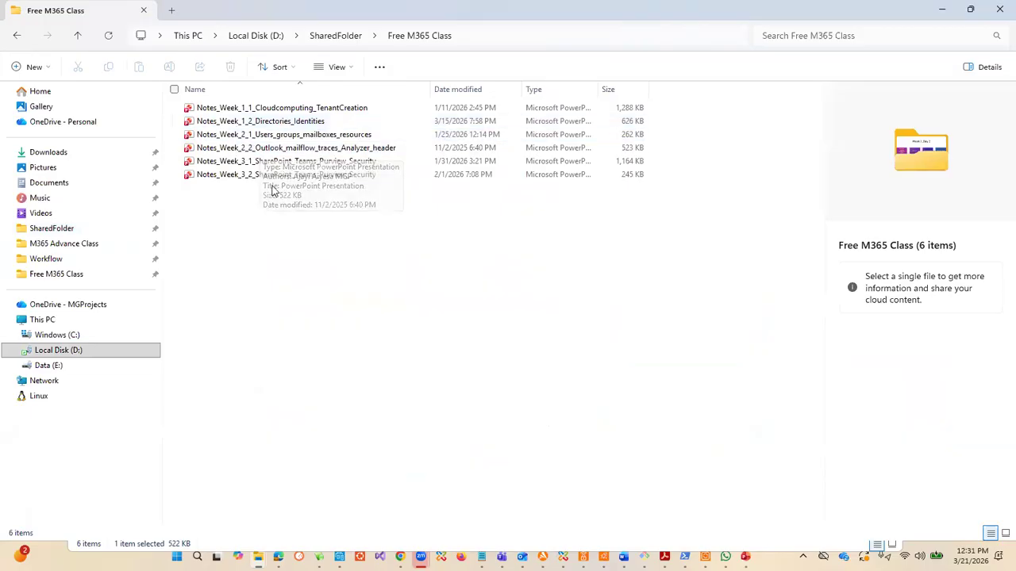
click(295, 136)
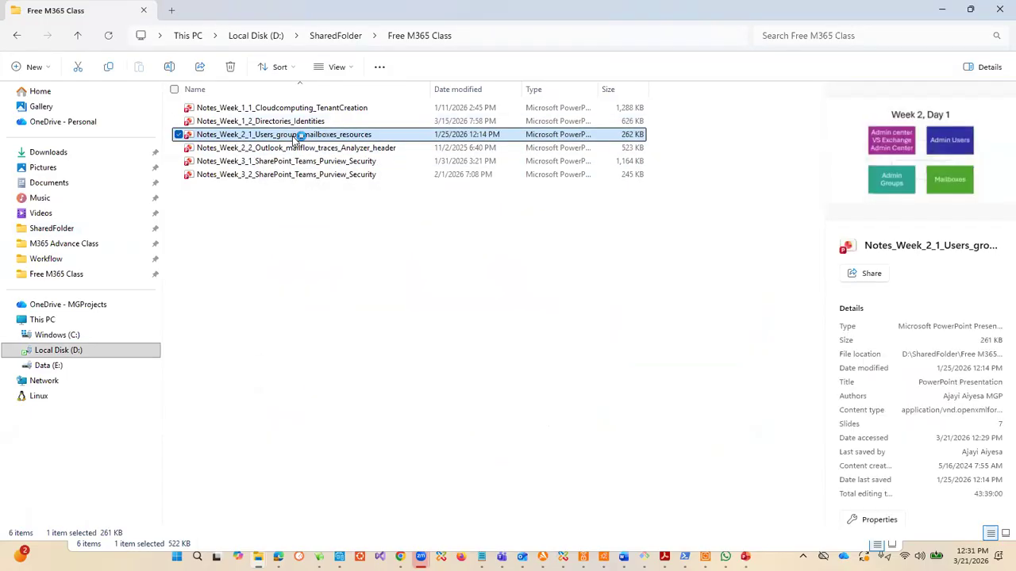
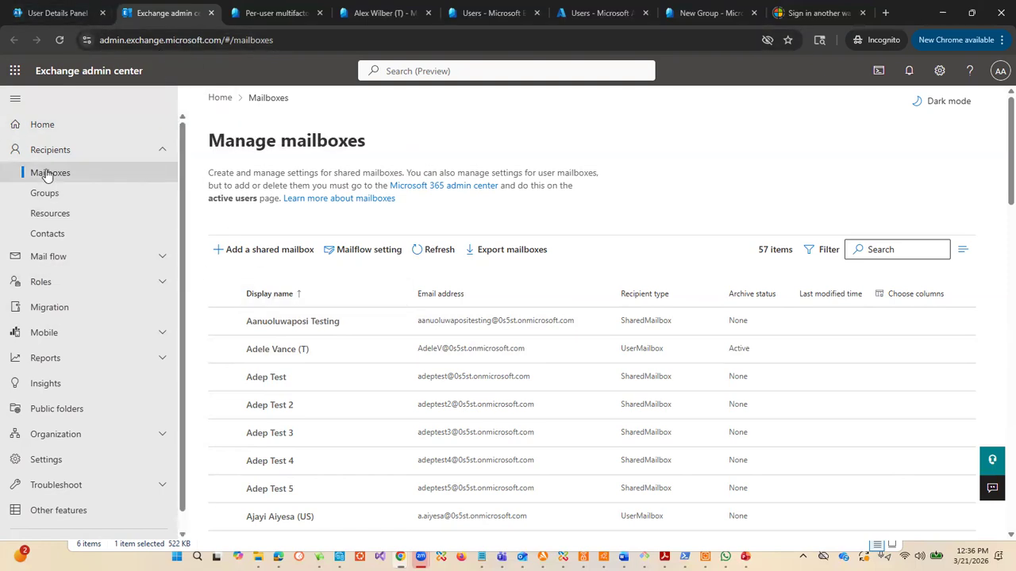
Step: Switch to the Exchange admin center and examine the recipient types in the mailboxes list
click(64, 151)
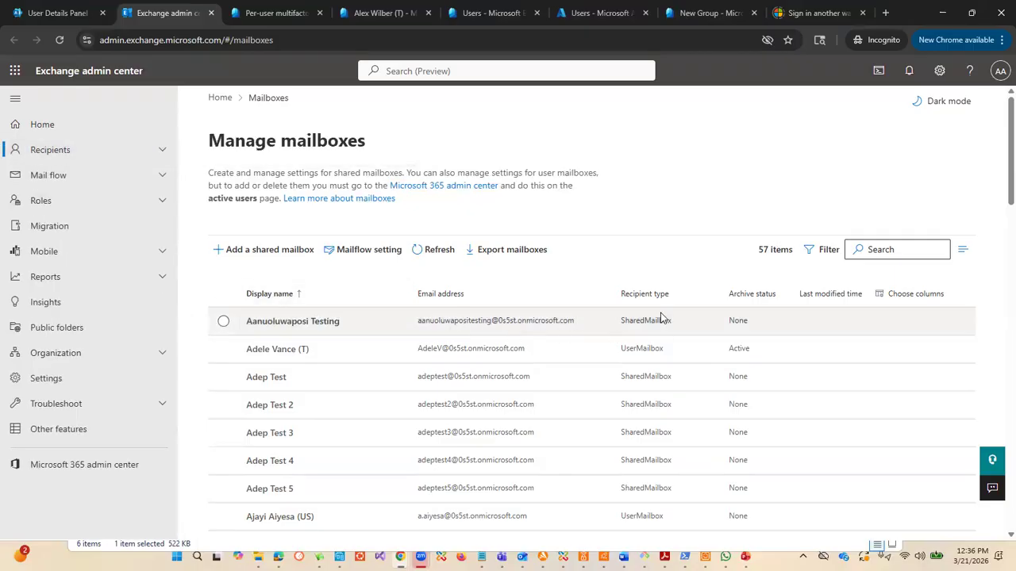
scroll(662, 318, down, 4)
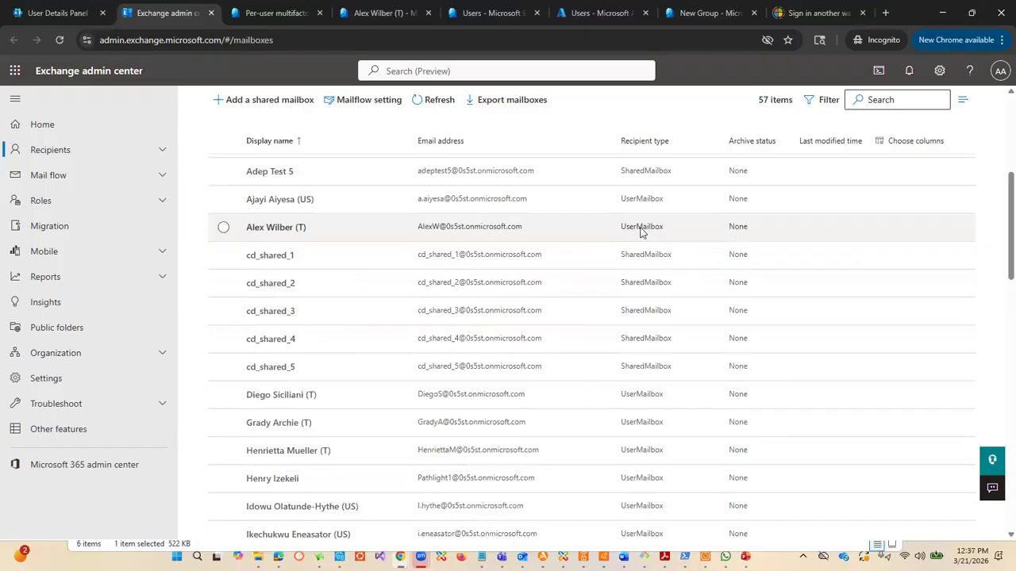
scroll(642, 238, up, 3)
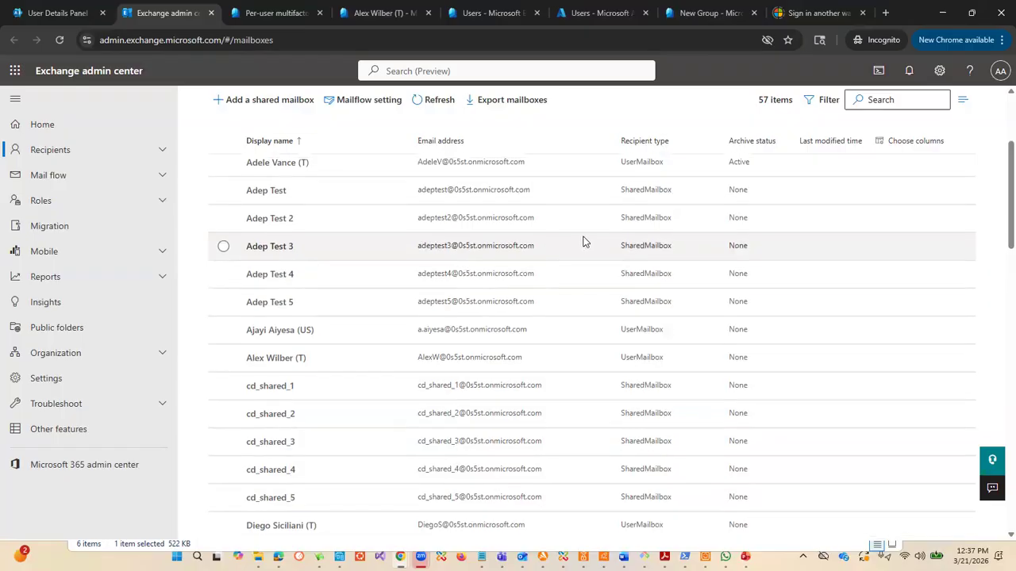
scroll(583, 238, up, 3)
scroll(327, 249, down, 2)
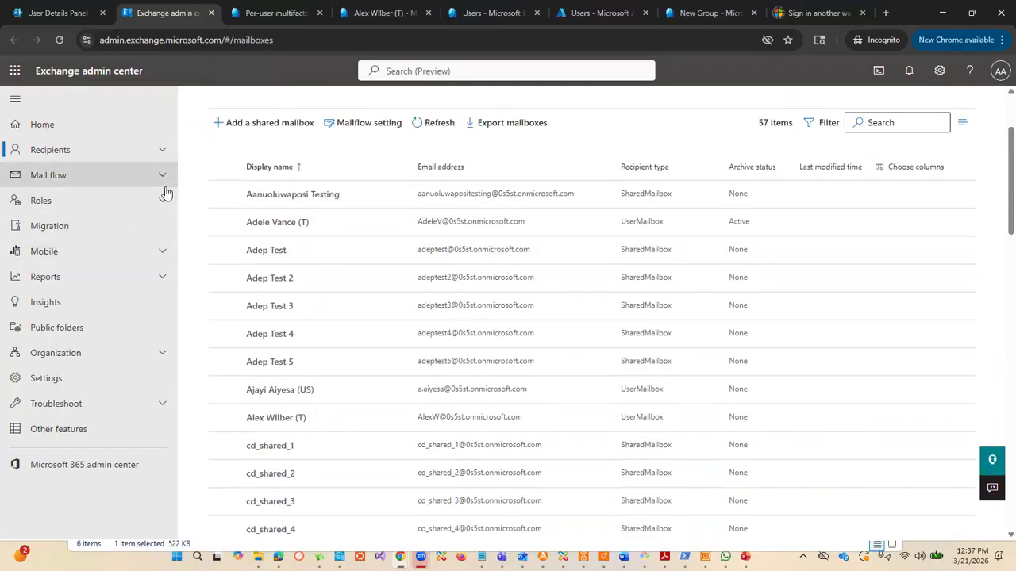
scroll(431, 324, up, 2)
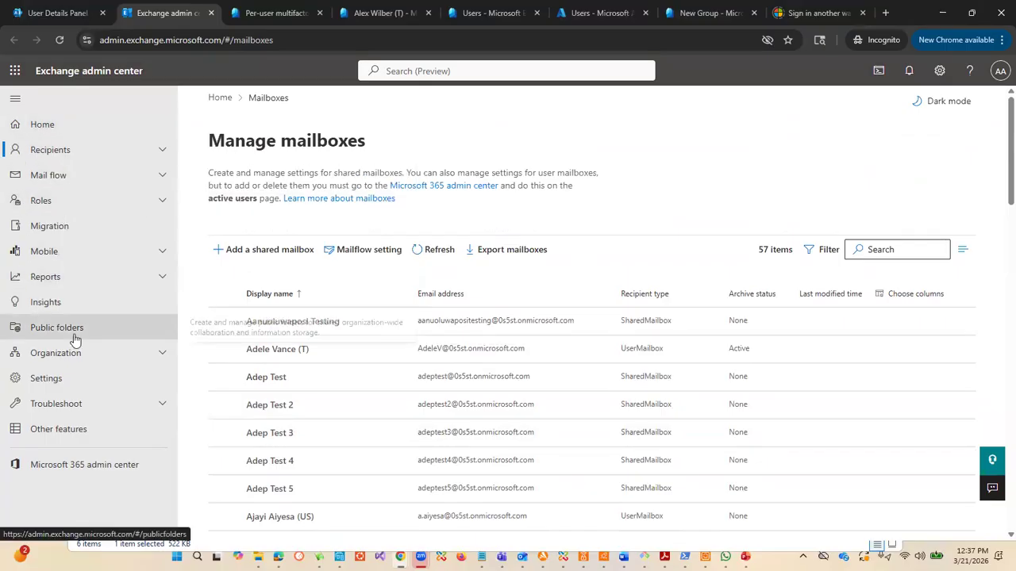
Step: Open the Groups page among the recipients in the Exchange admin center
click(85, 159)
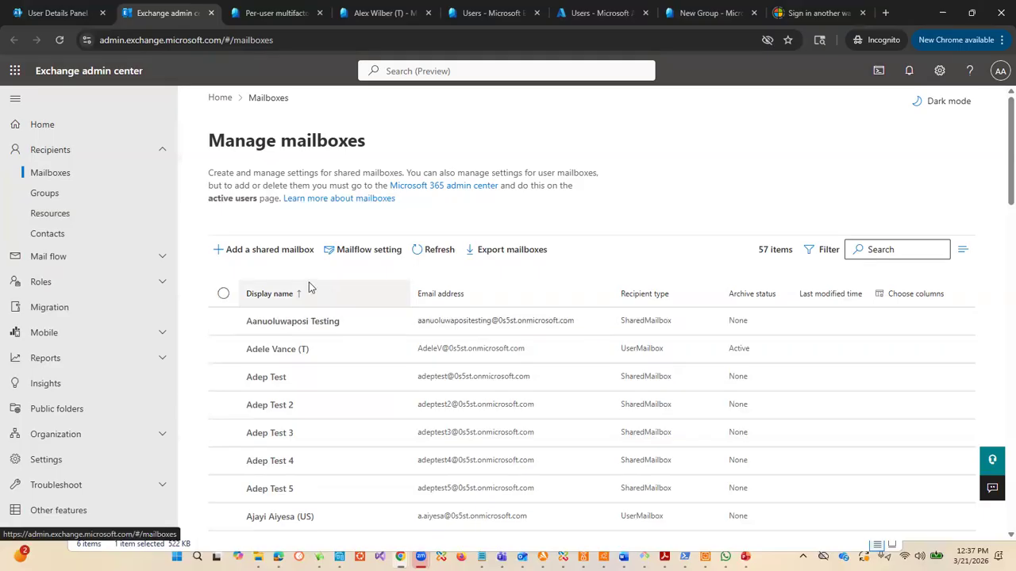
click(65, 195)
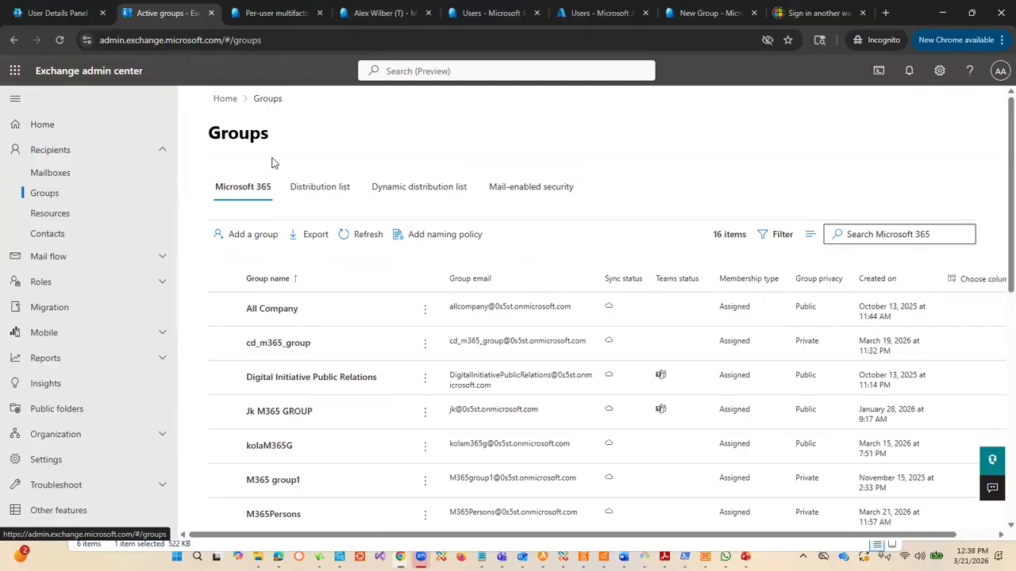
click(68, 13)
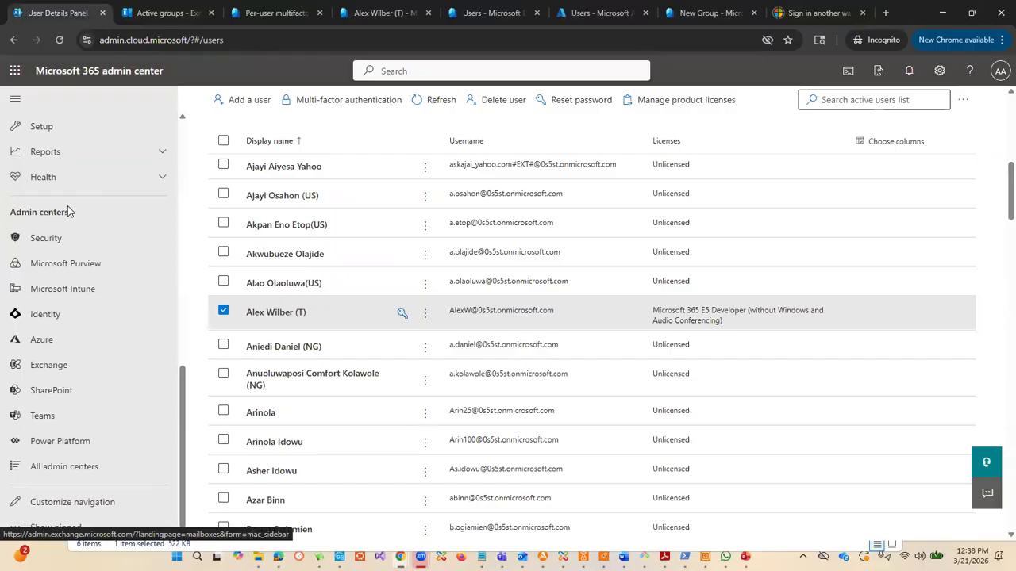
click(43, 268)
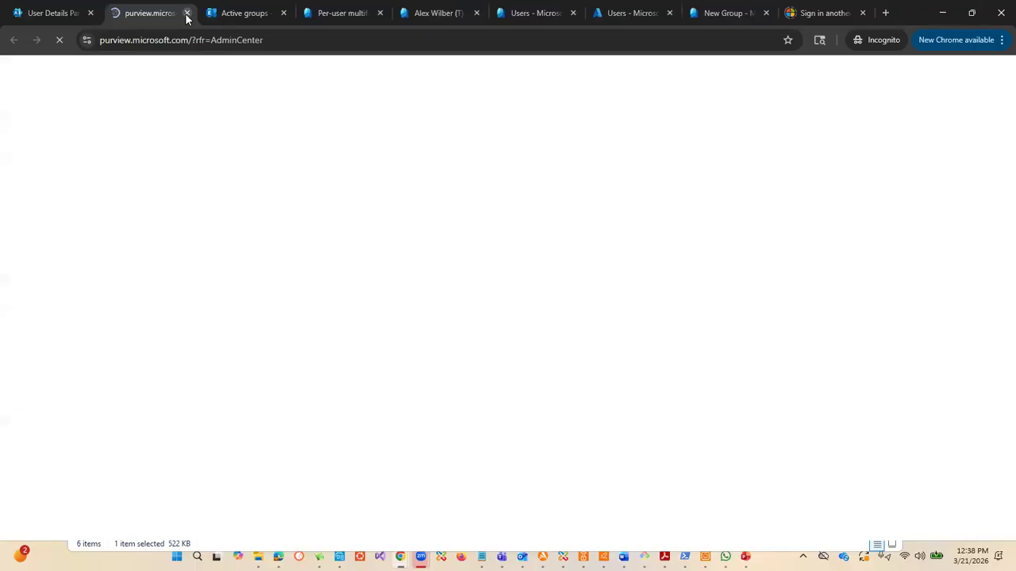
click(186, 13)
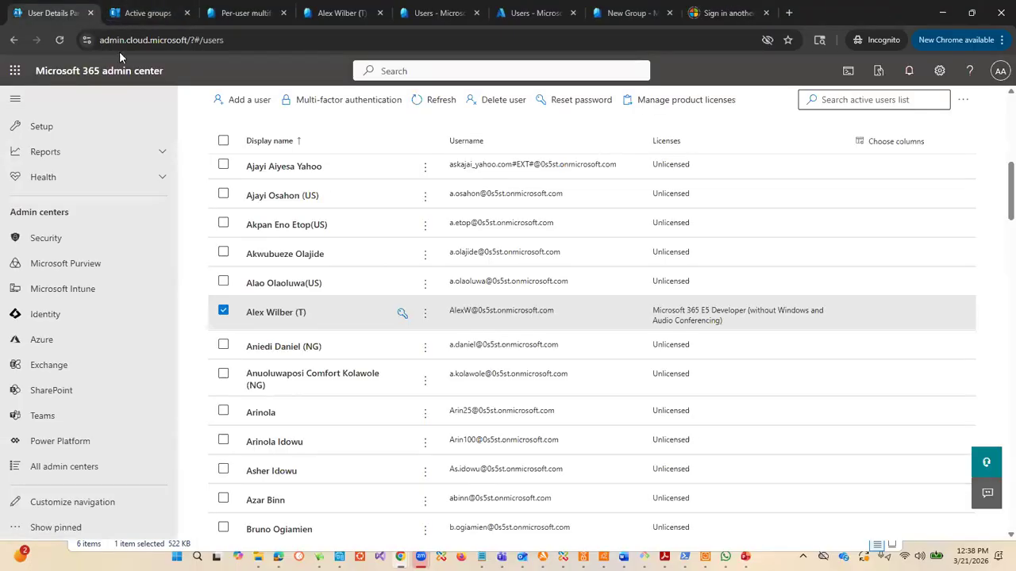
click(167, 12)
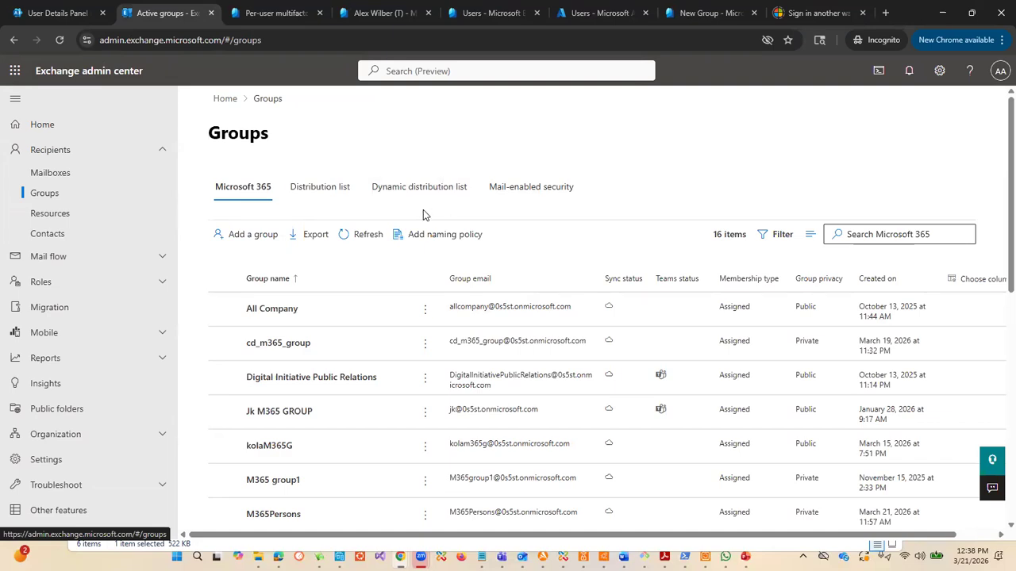
Step: Switch to the Microsoft 365 admin center and open its Active teams and groups page
click(47, 12)
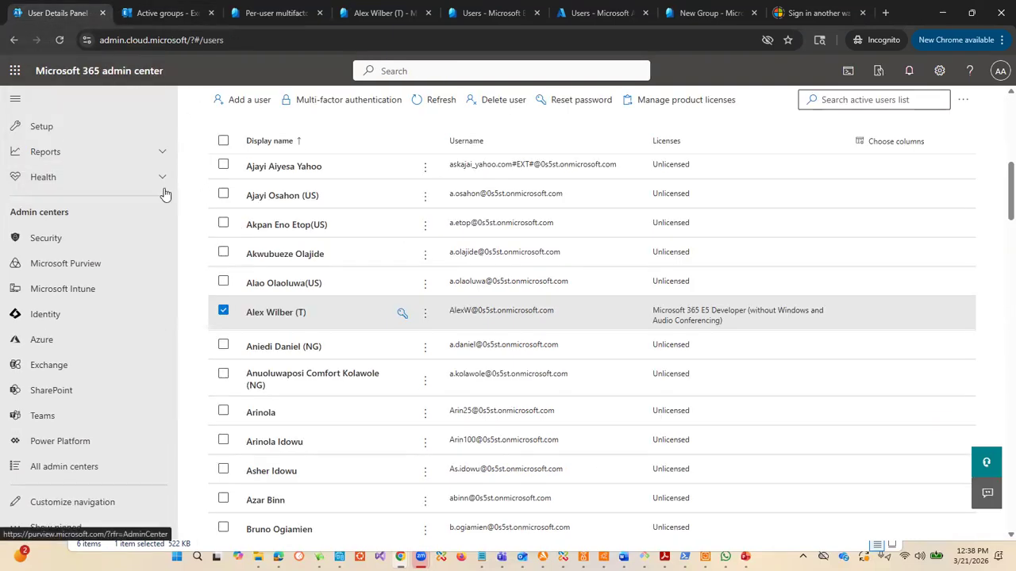
scroll(150, 179, down, 5)
scroll(144, 176, up, 3)
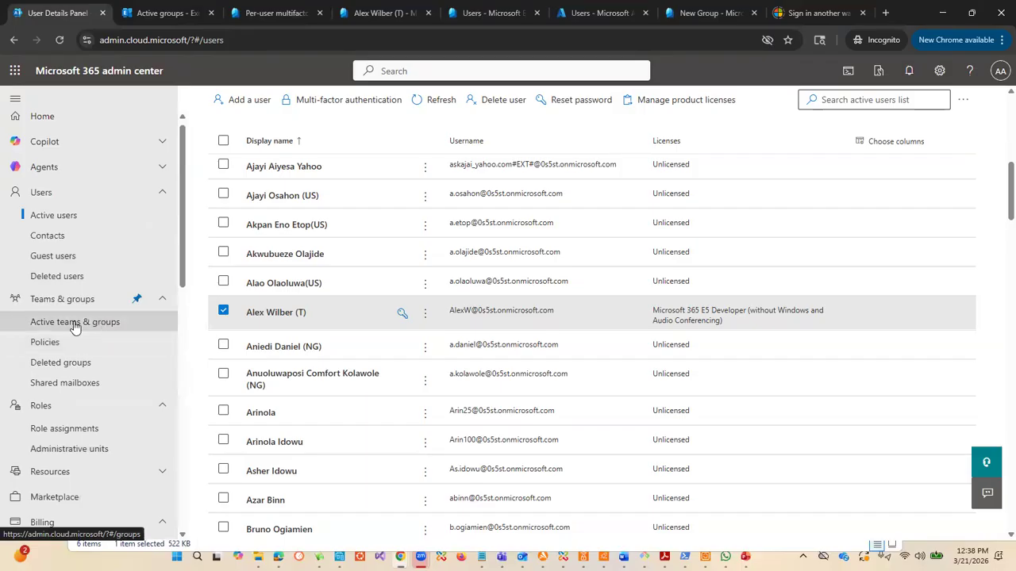
click(98, 329)
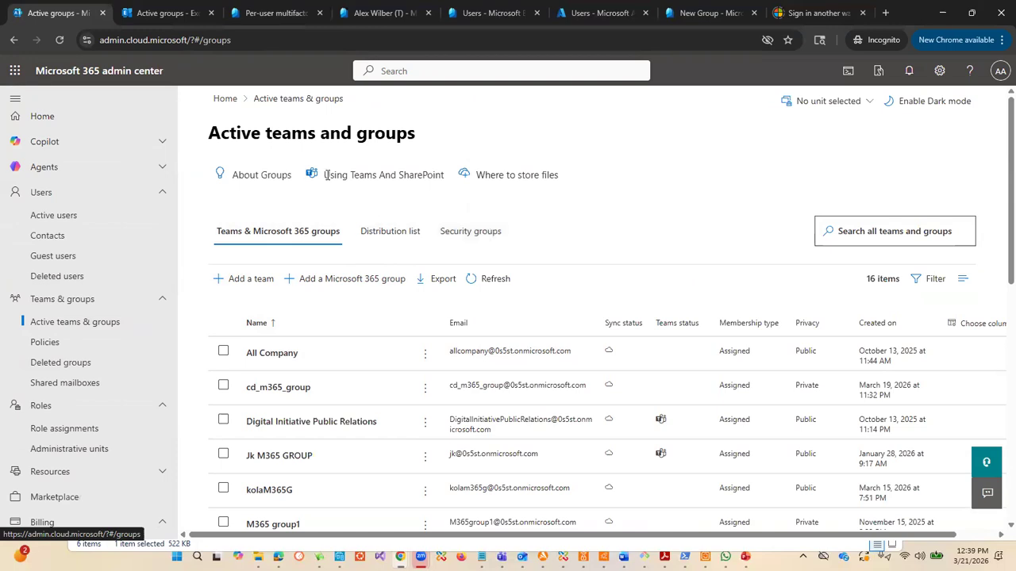
Step: Go through the Microsoft 365, distribution, dynamic distribution and mail-enabled security group lists in the Exchange admin center
click(160, 14)
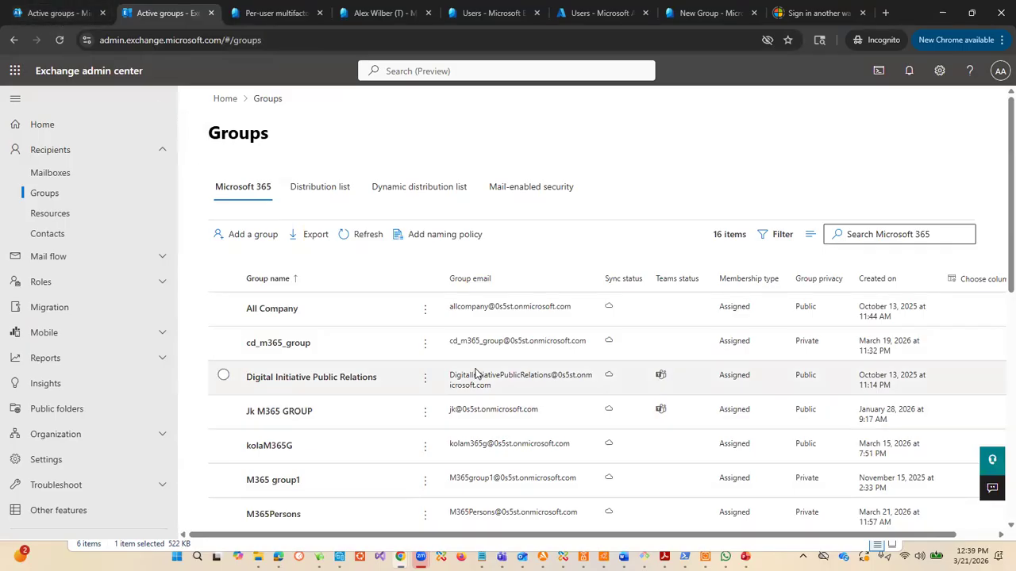
scroll(522, 333, down, 3)
scroll(522, 333, up, 4)
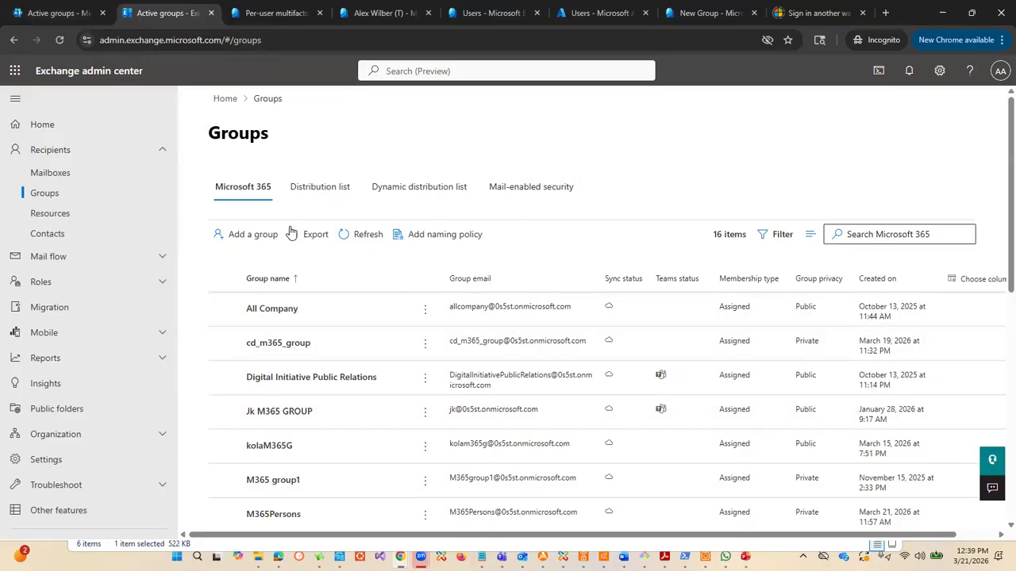
click(319, 191)
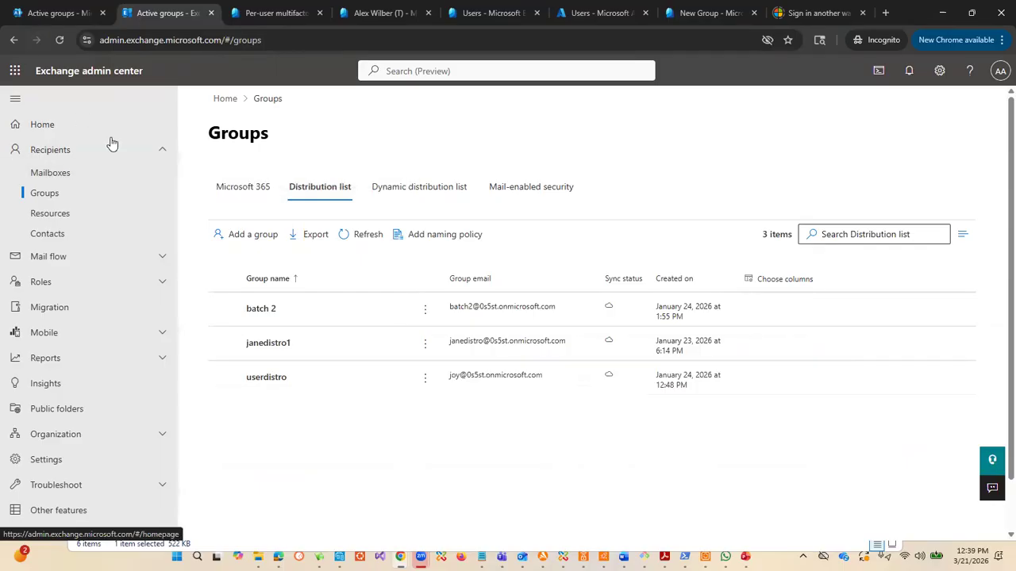
click(413, 190)
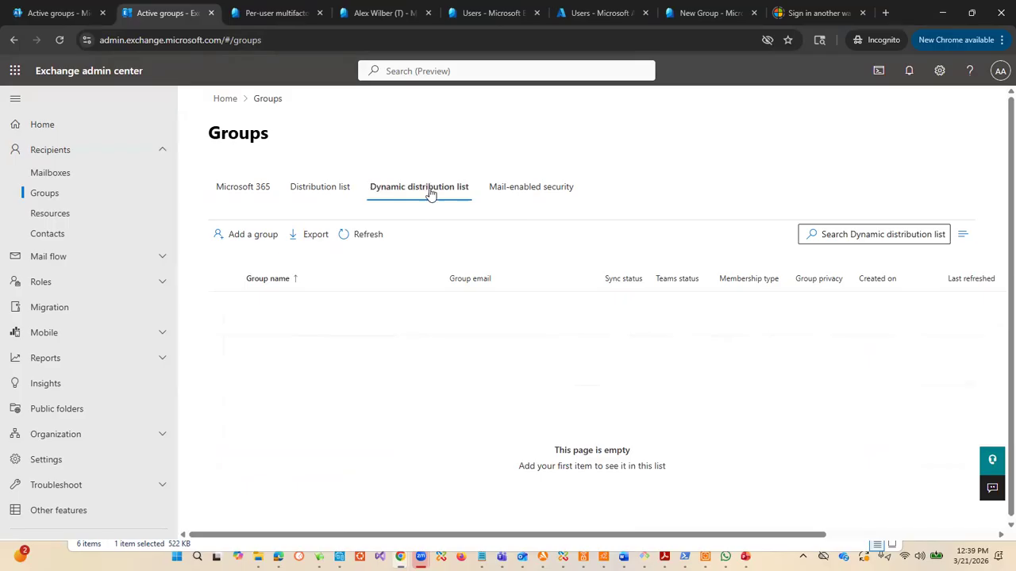
click(530, 189)
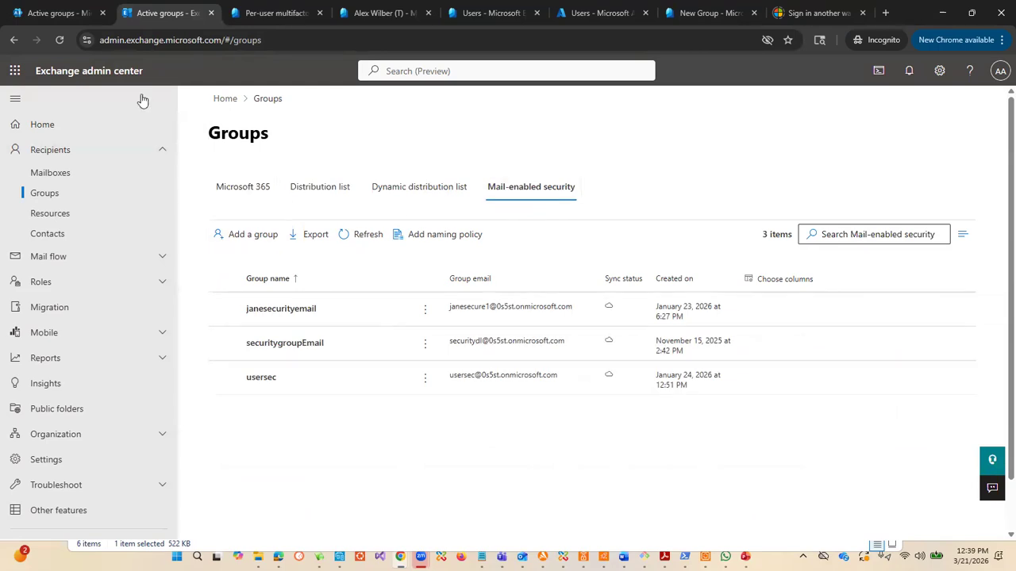
Step: Show the security groups on the Microsoft 365 admin center's Active teams and groups page
click(47, 15)
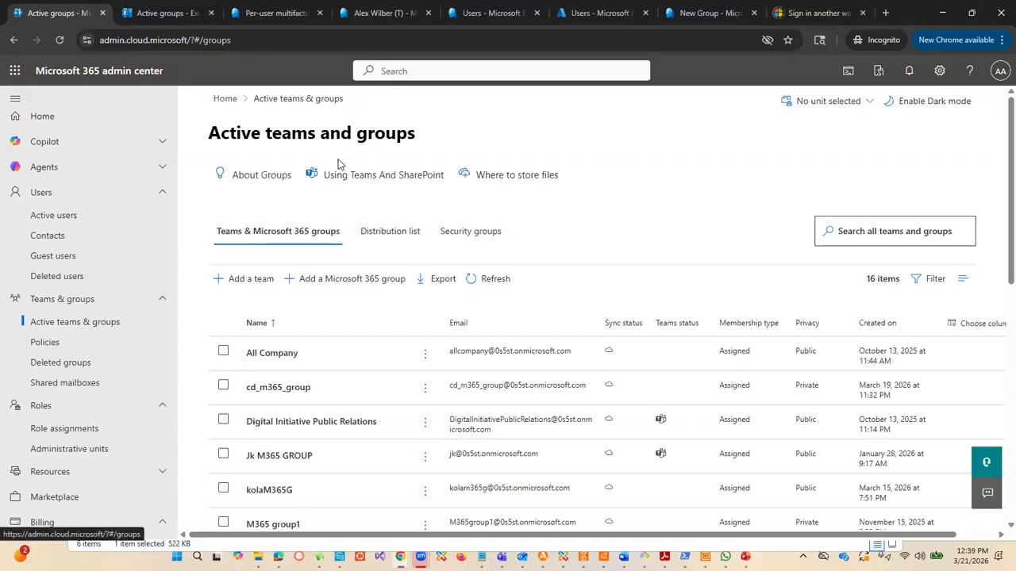
click(474, 231)
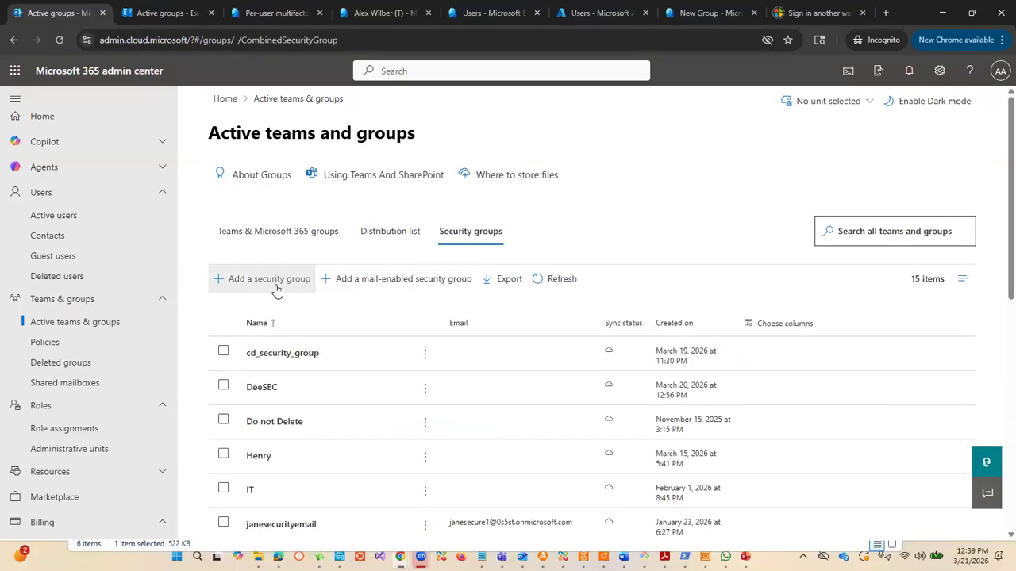
Step: Start adding a group in the Exchange admin center and examine the group types offered
click(170, 17)
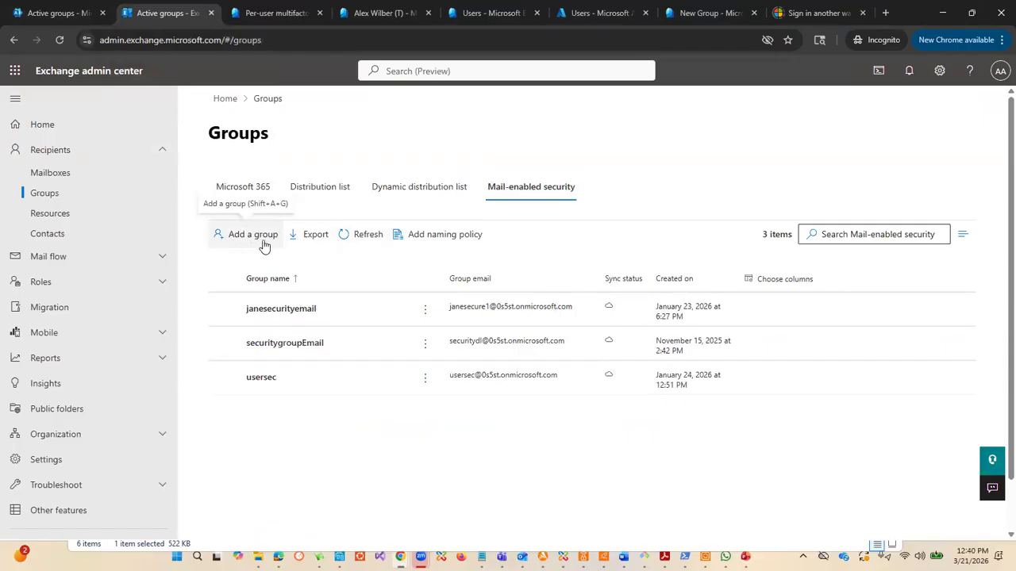
click(236, 238)
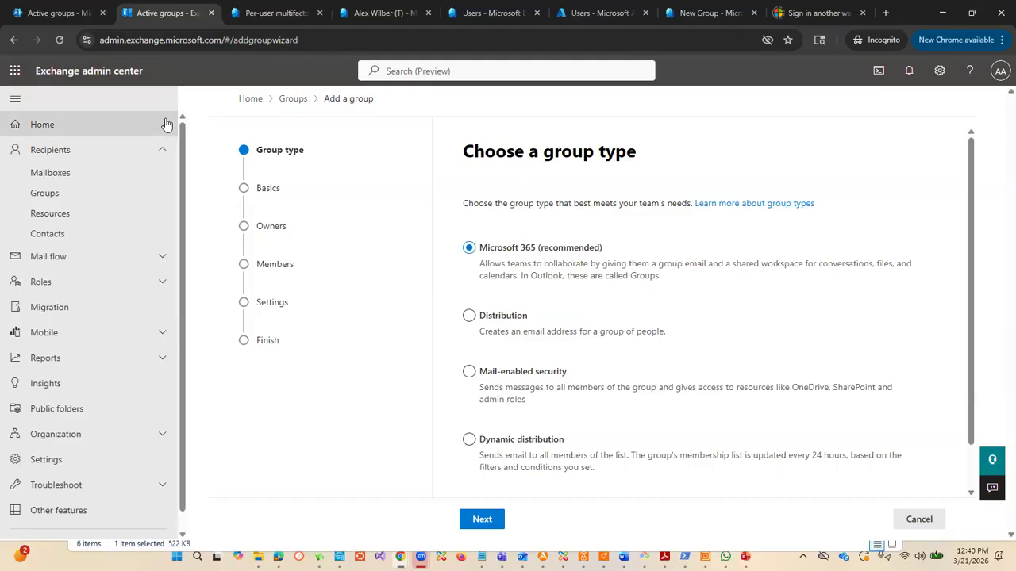
scroll(521, 356, down, 1)
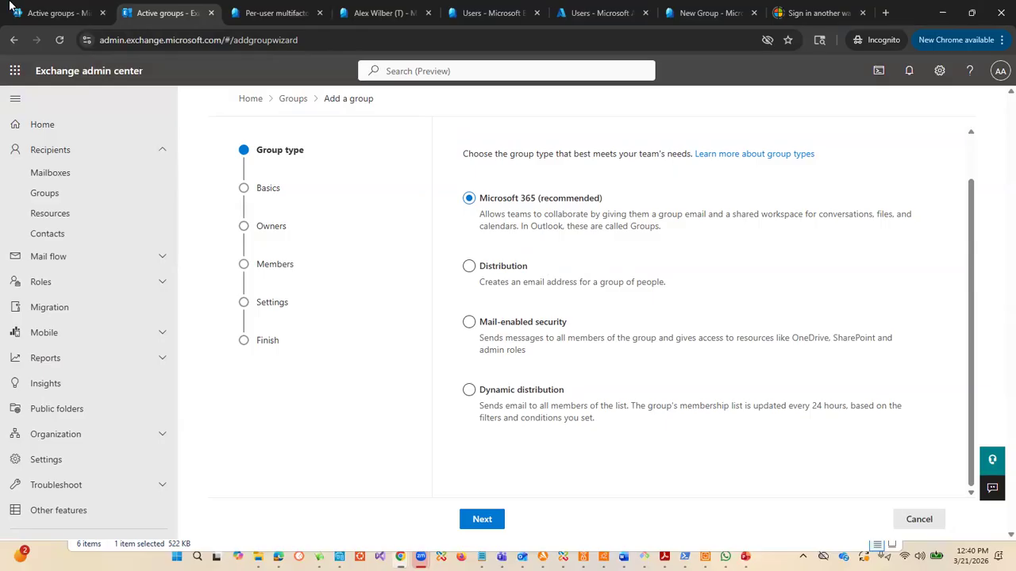
Step: Compare the security group creation options in the Microsoft 365 admin center with the group types in Exchange's add-group wizard
click(70, 18)
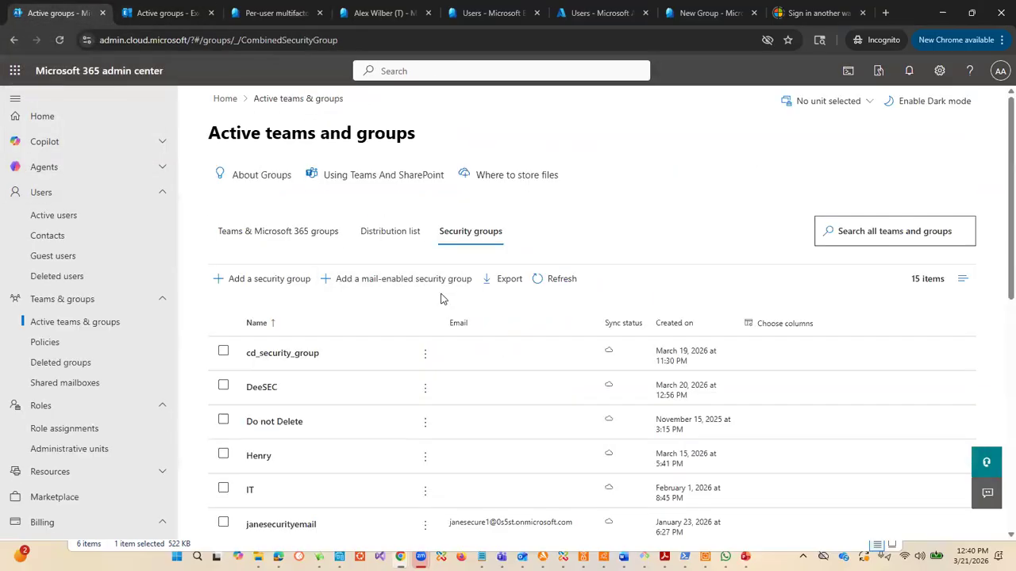
scroll(437, 311, down, 3)
scroll(426, 311, up, 3)
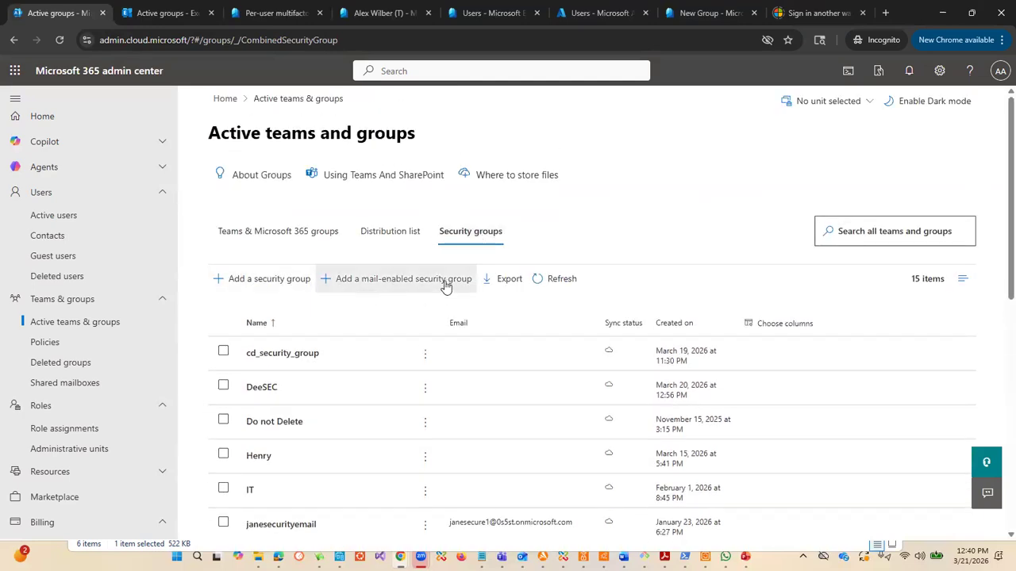
click(173, 13)
scroll(607, 239, down, 1)
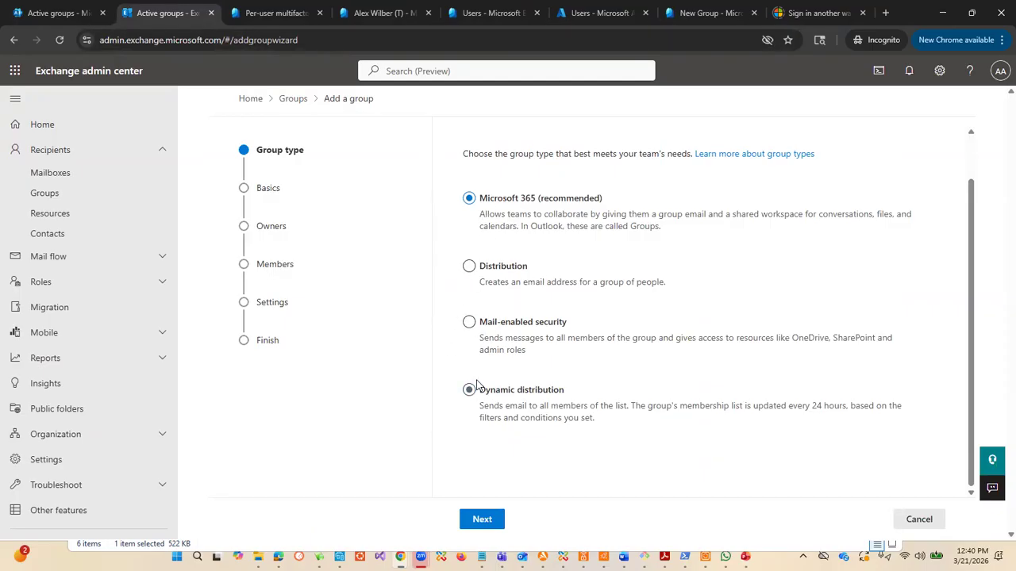
Step: Restart the add-group wizard from the Groups page, select the Mail-enabled security type and abandon the wizard
click(293, 100)
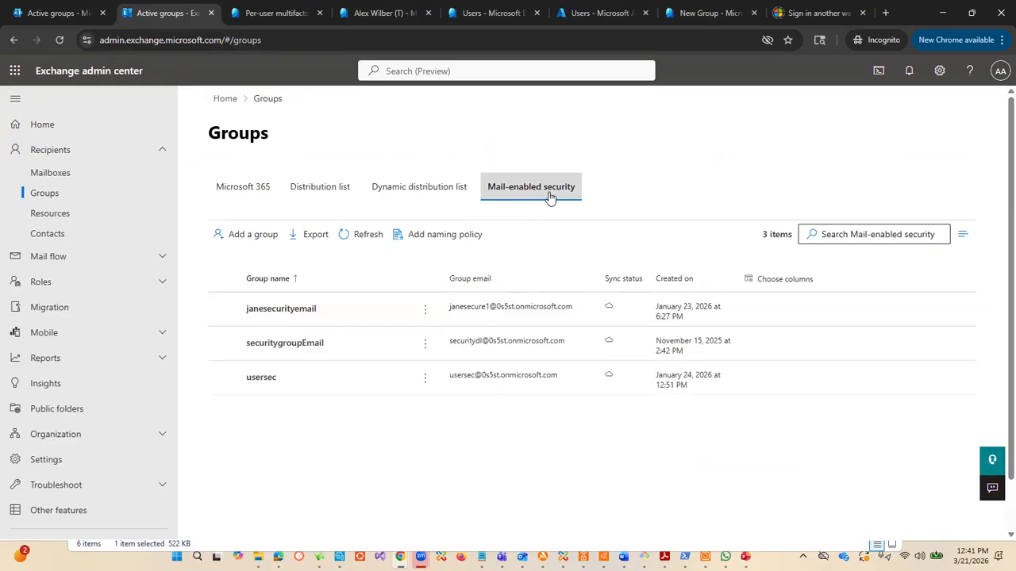
click(254, 235)
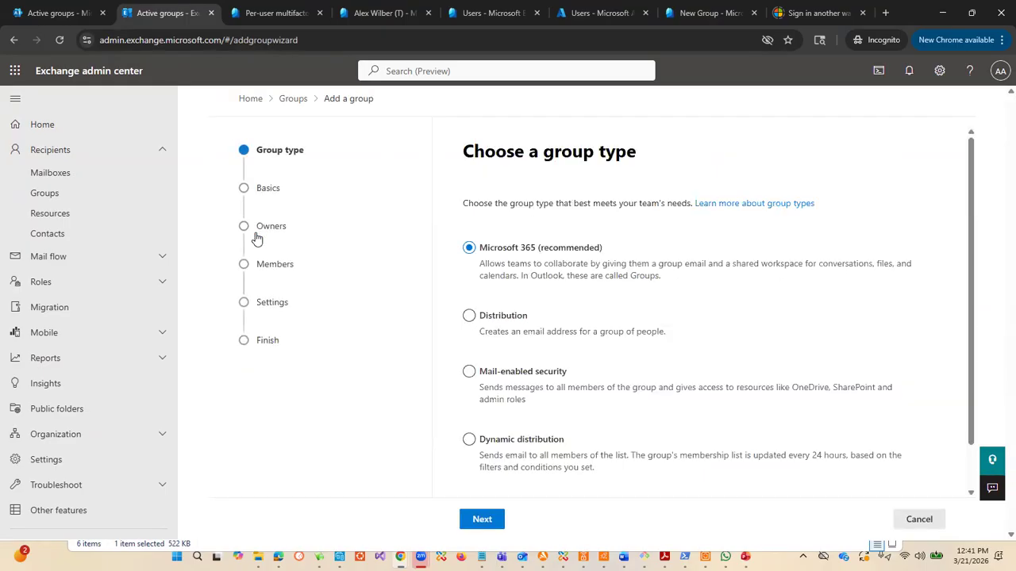
scroll(579, 346, down, 1)
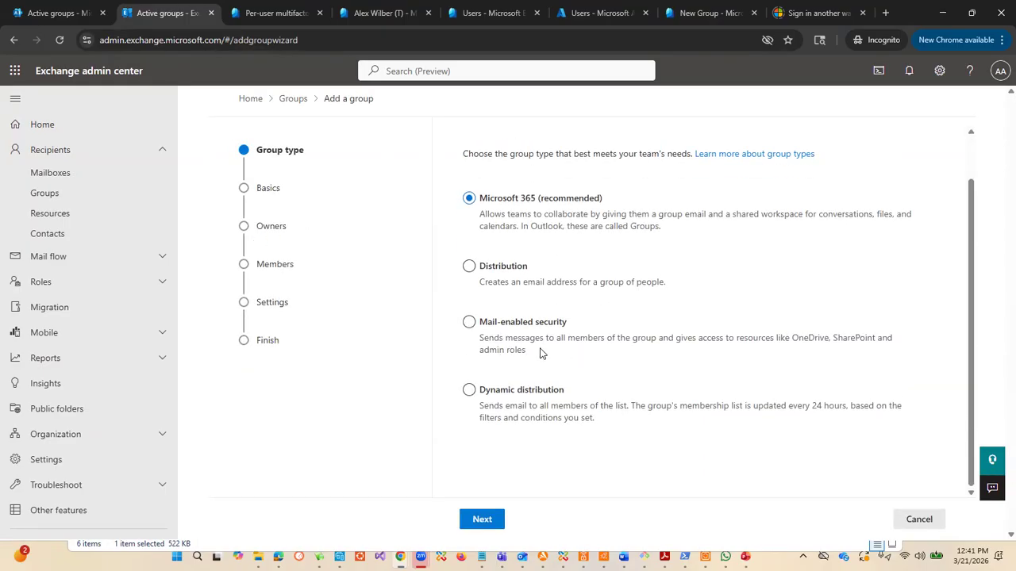
click(469, 321)
click(293, 100)
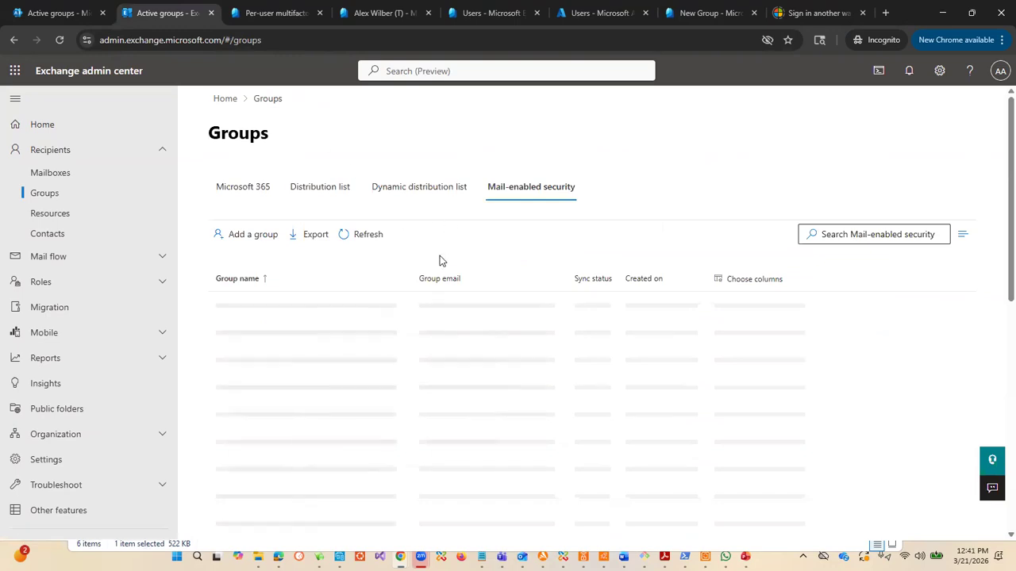
Step: View the dynamic distribution and Microsoft 365 group lists in Exchange, and open the add-group wizard at its group type choice
click(434, 194)
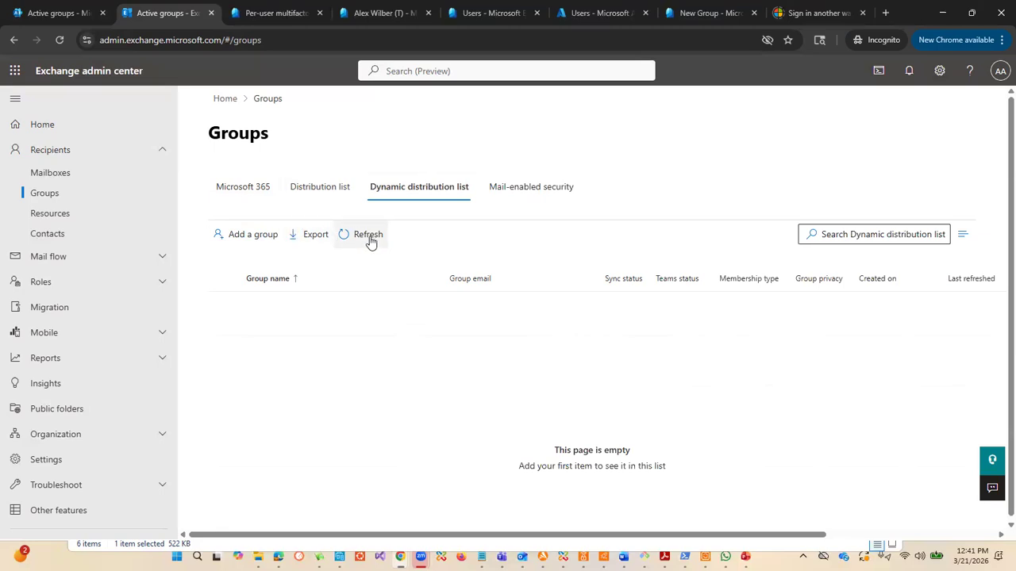
click(250, 194)
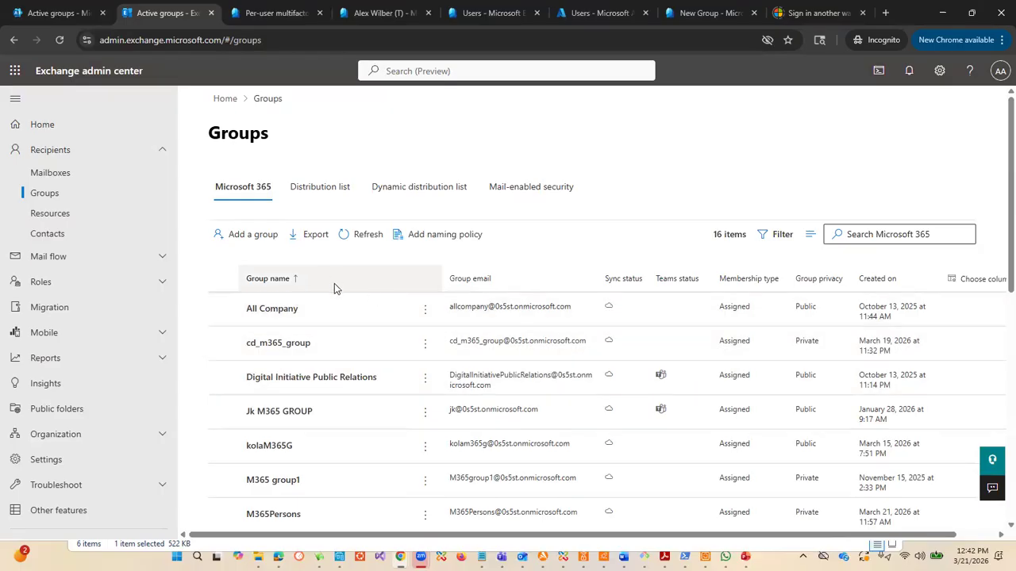
click(248, 194)
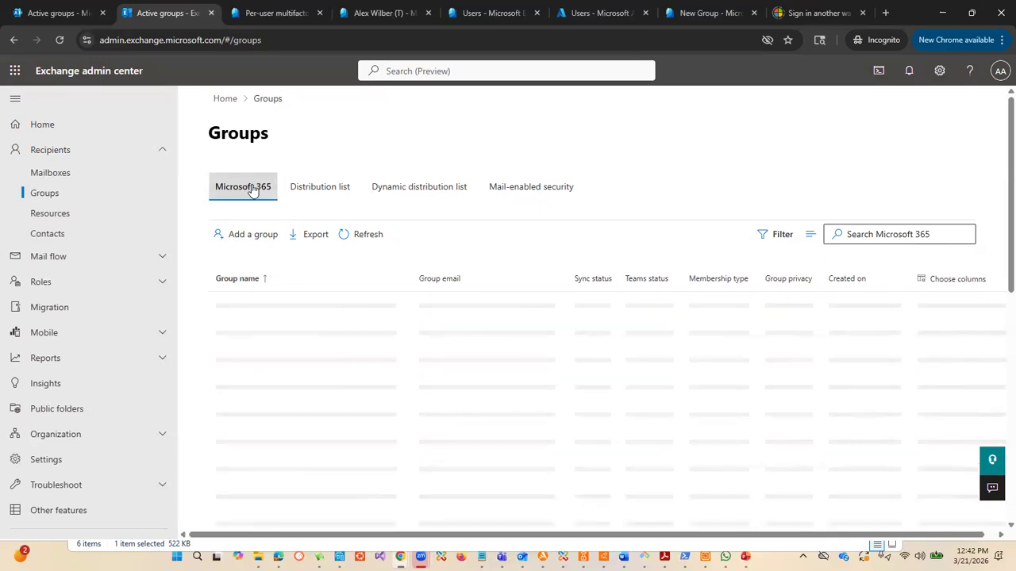
click(251, 236)
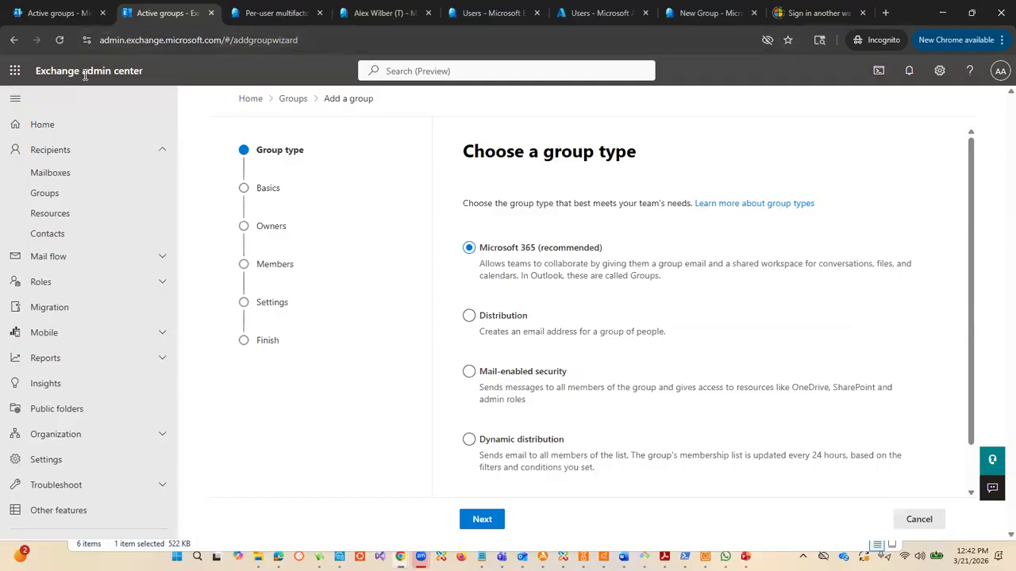
Step: Switch to the Microsoft 365 admin center and examine the Teams & Microsoft 365 groups list and its creation options
click(53, 14)
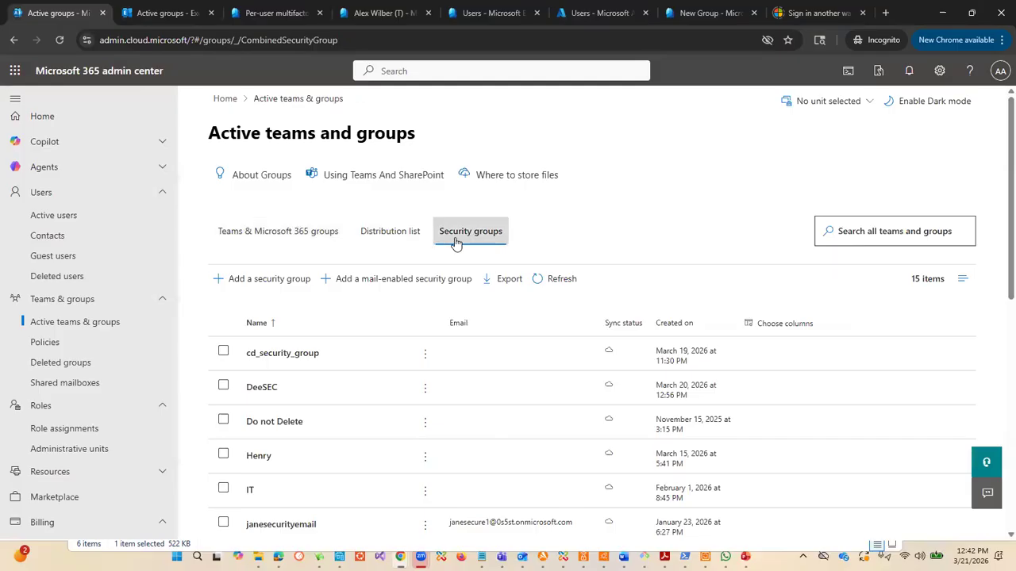
click(262, 231)
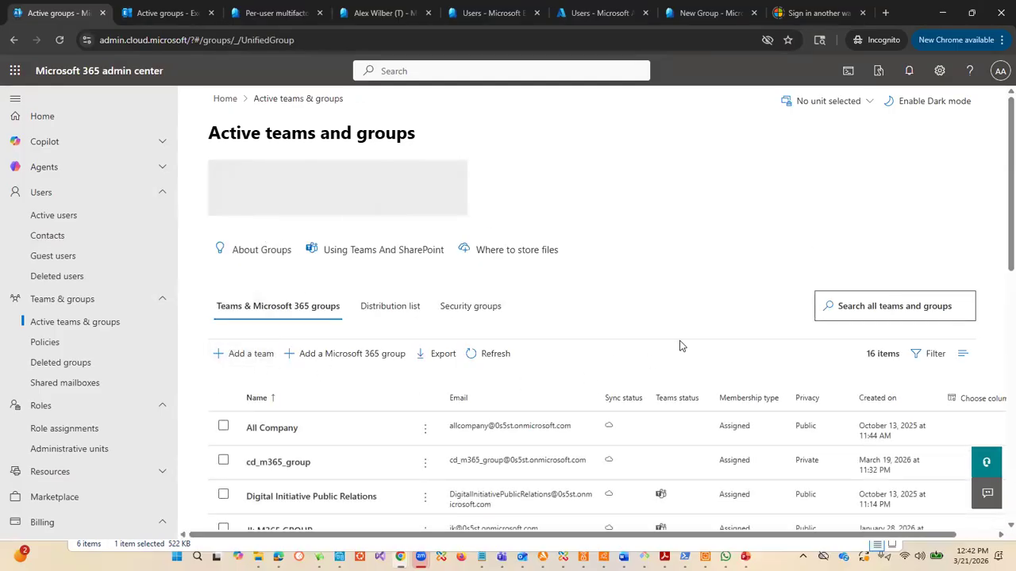
scroll(607, 358, down, 2)
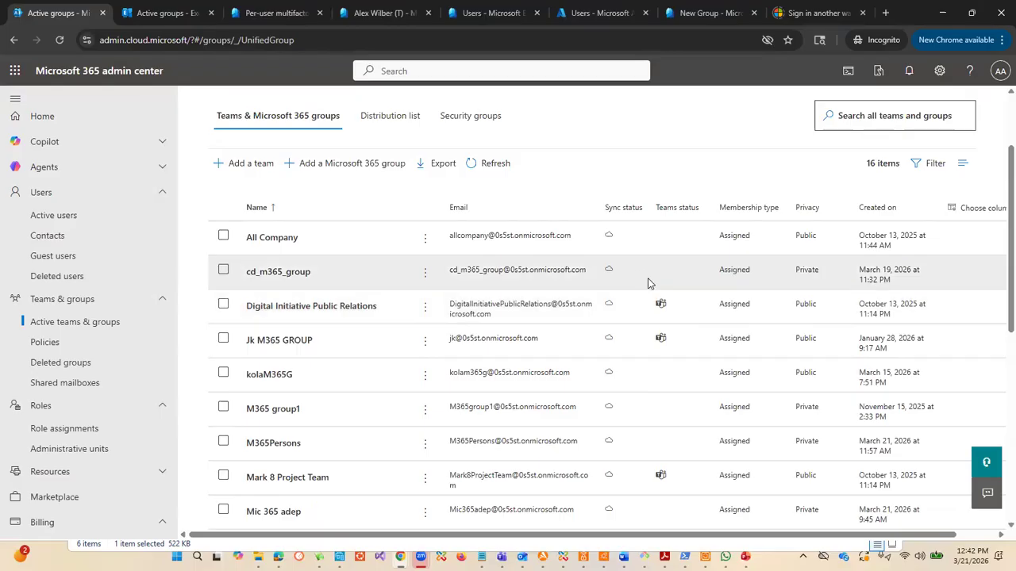
scroll(317, 238, up, 2)
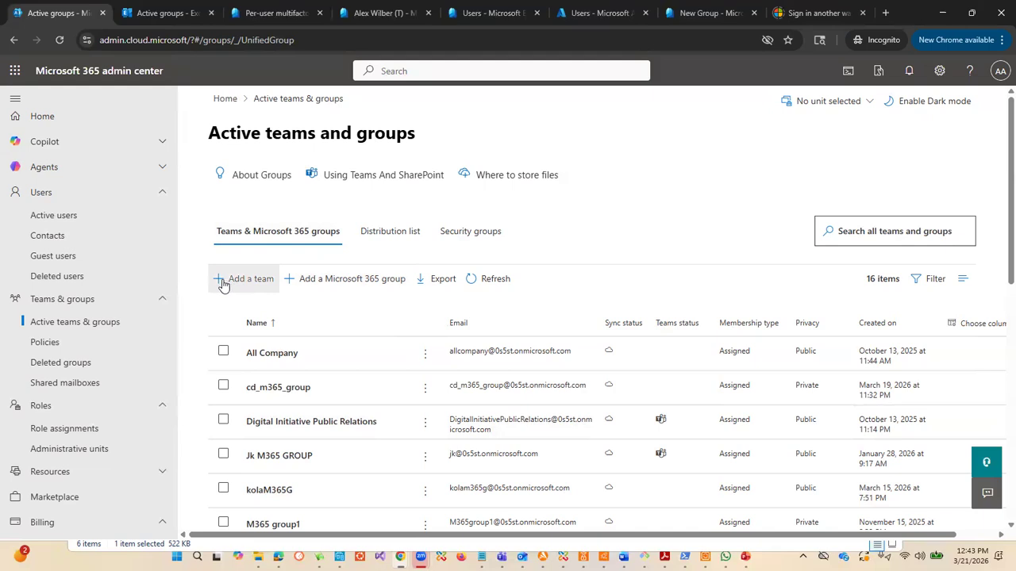
Step: Examine the distribution list and security groups views among the active teams and groups
click(392, 233)
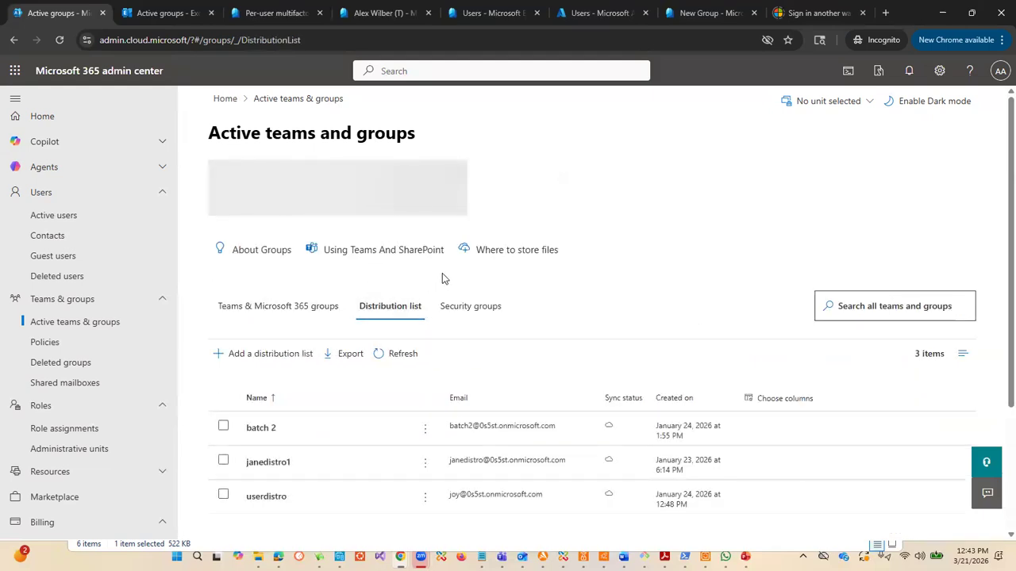
scroll(442, 278, down, 2)
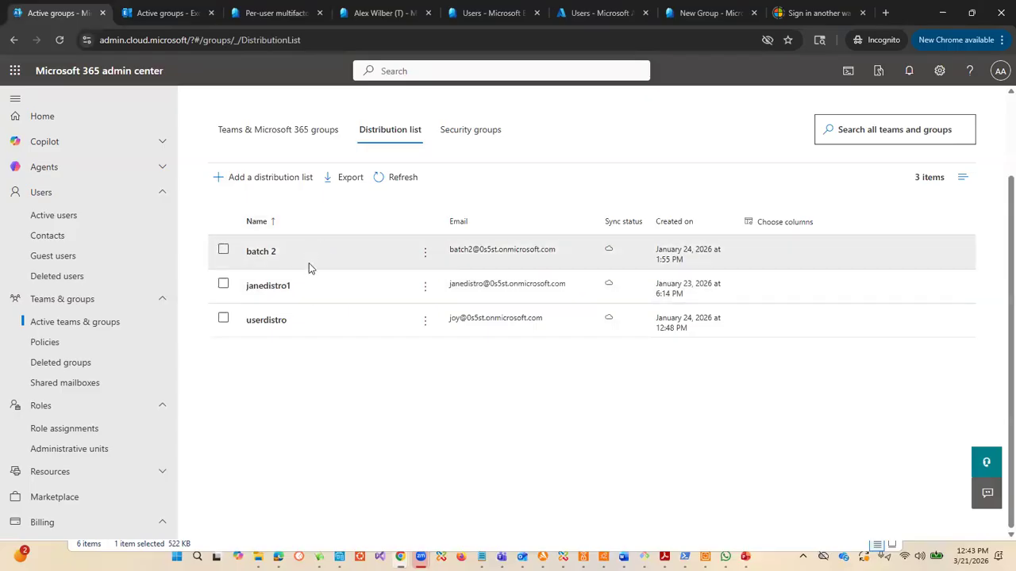
click(464, 129)
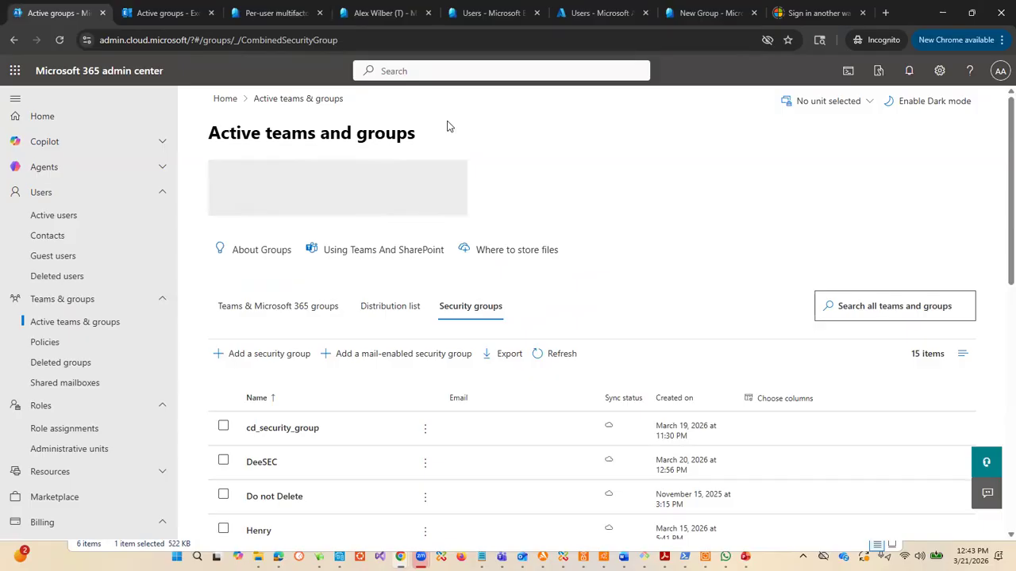
scroll(521, 159, down, 1)
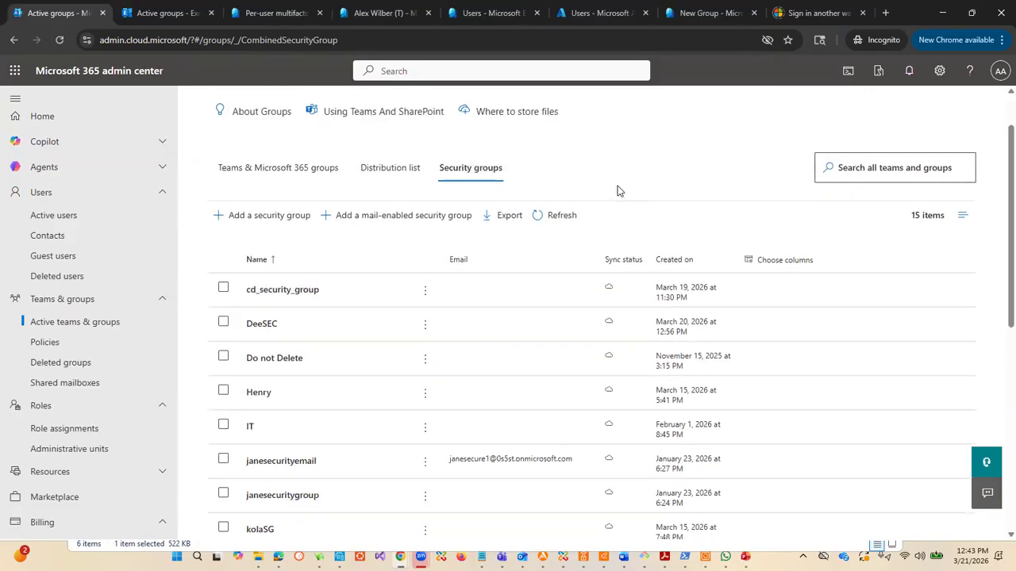
scroll(619, 190, up, 1)
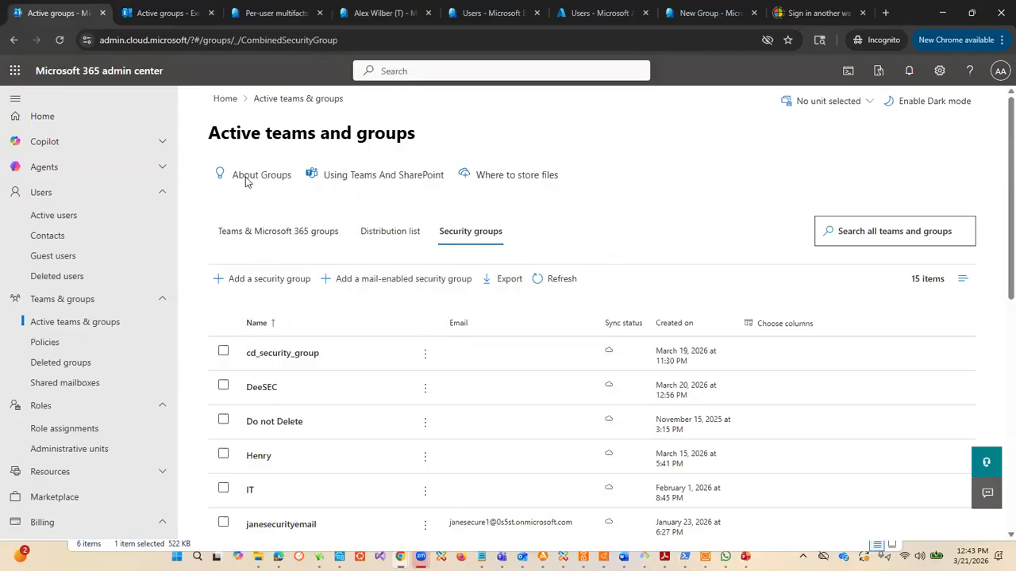
Step: Return to Exchange's add-group wizard, review the group types and every stage from Basics to Finish, and leave for the Groups page
click(168, 13)
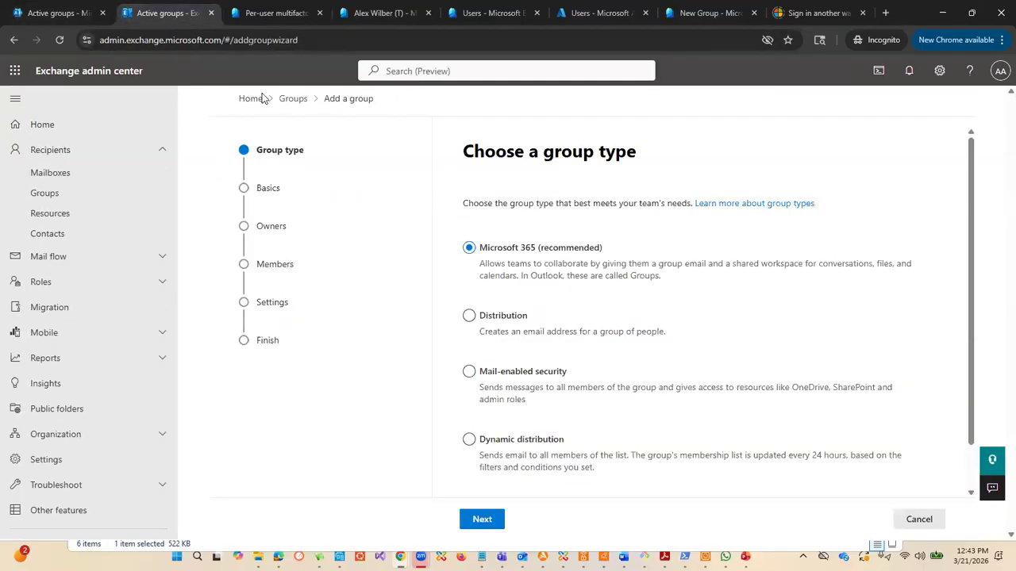
scroll(658, 284, down, 1)
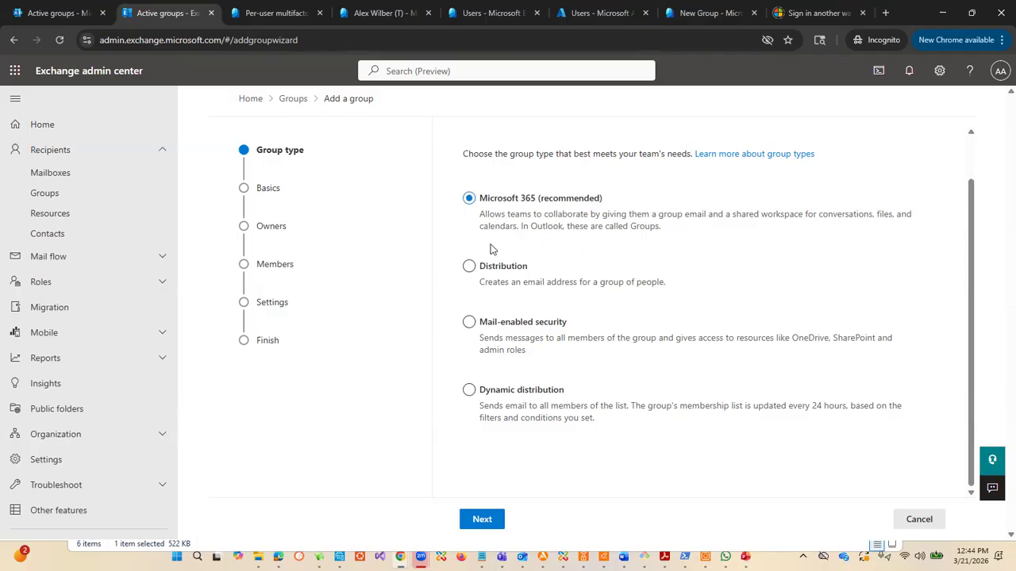
click(272, 189)
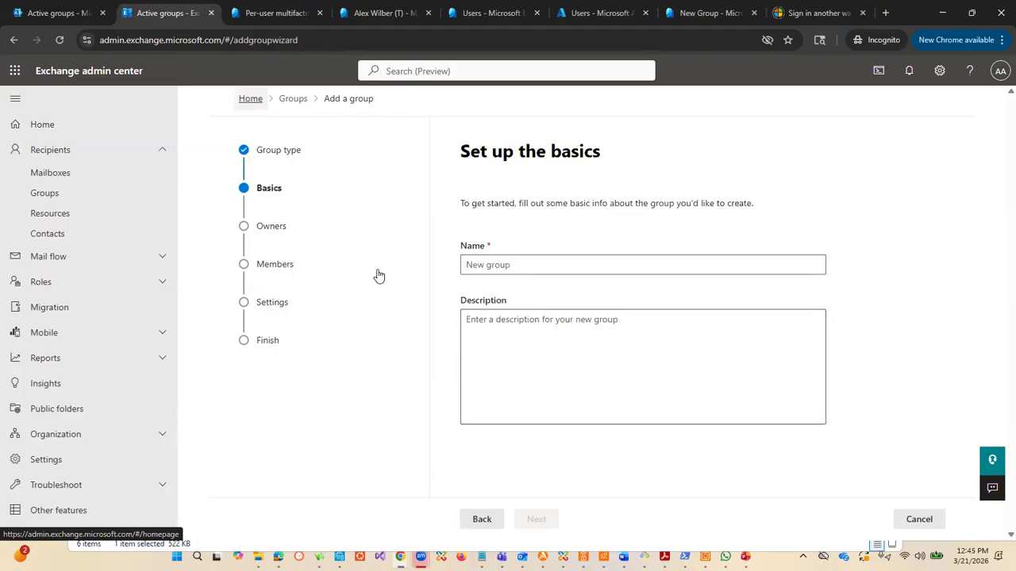
click(289, 230)
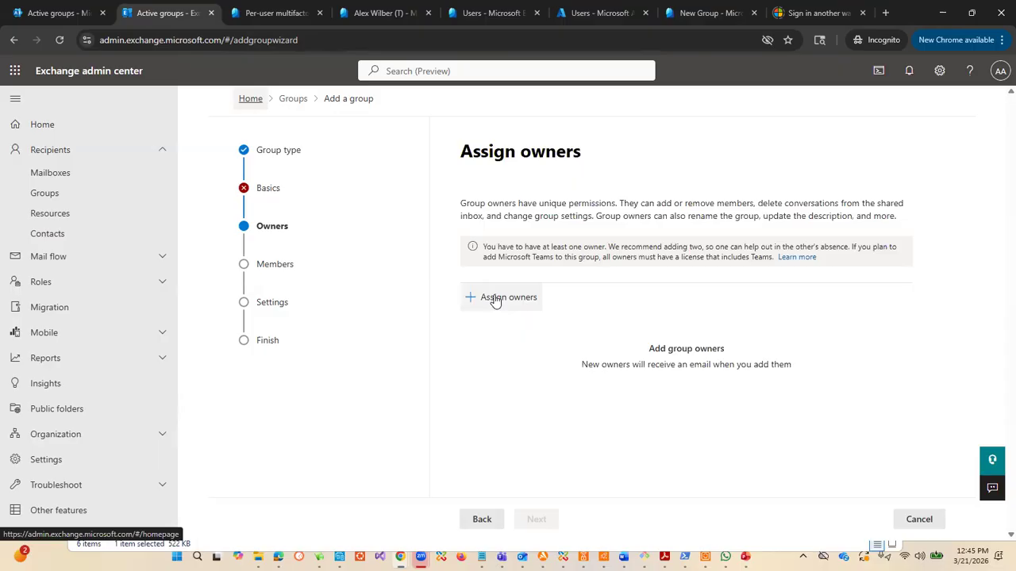
click(266, 268)
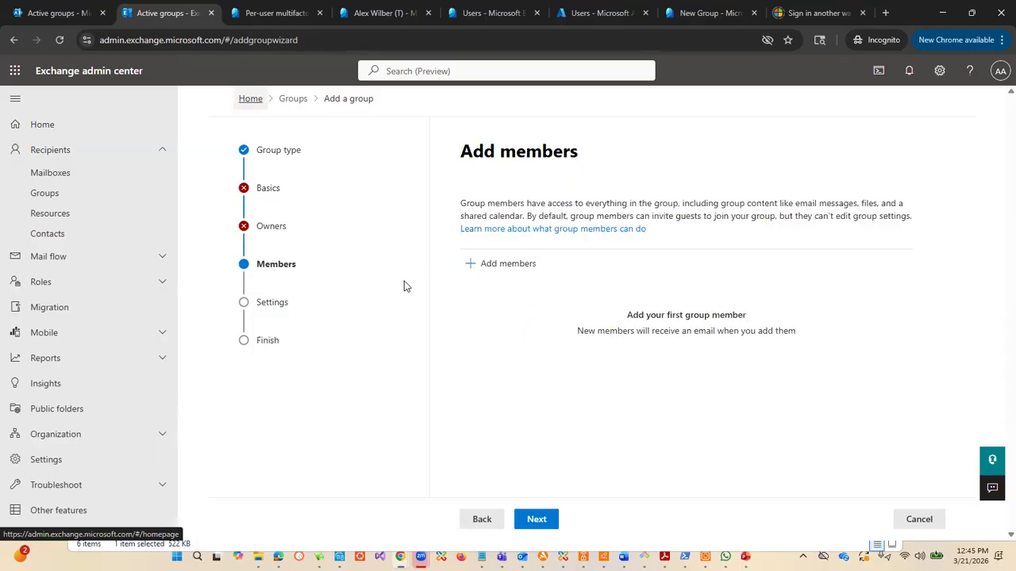
click(284, 305)
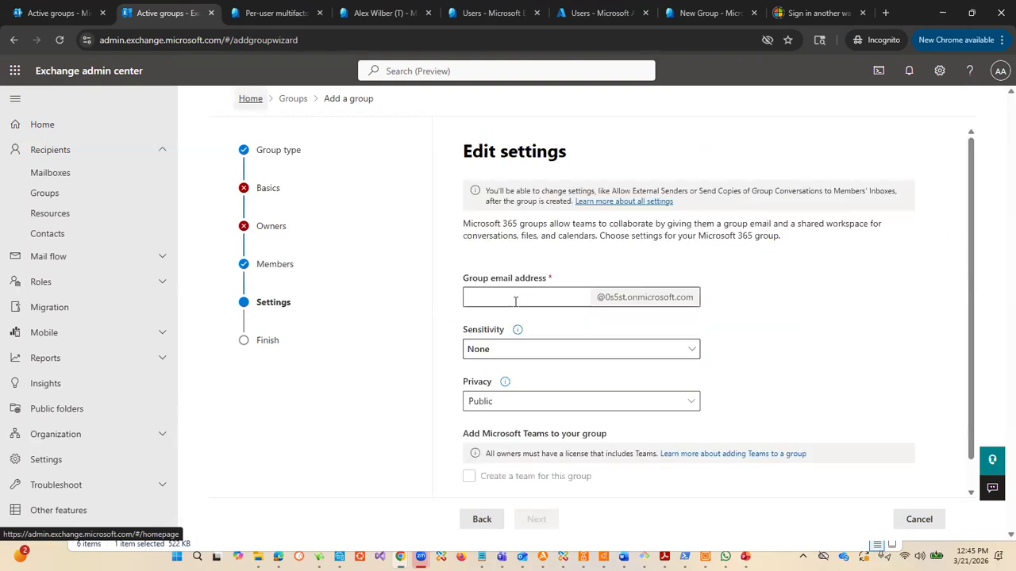
scroll(556, 325, down, 1)
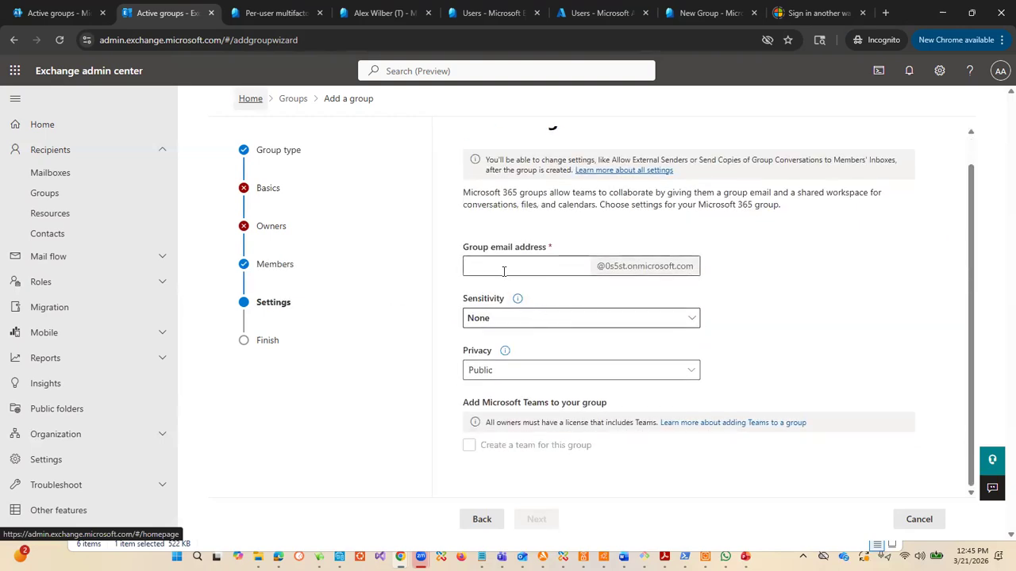
click(266, 342)
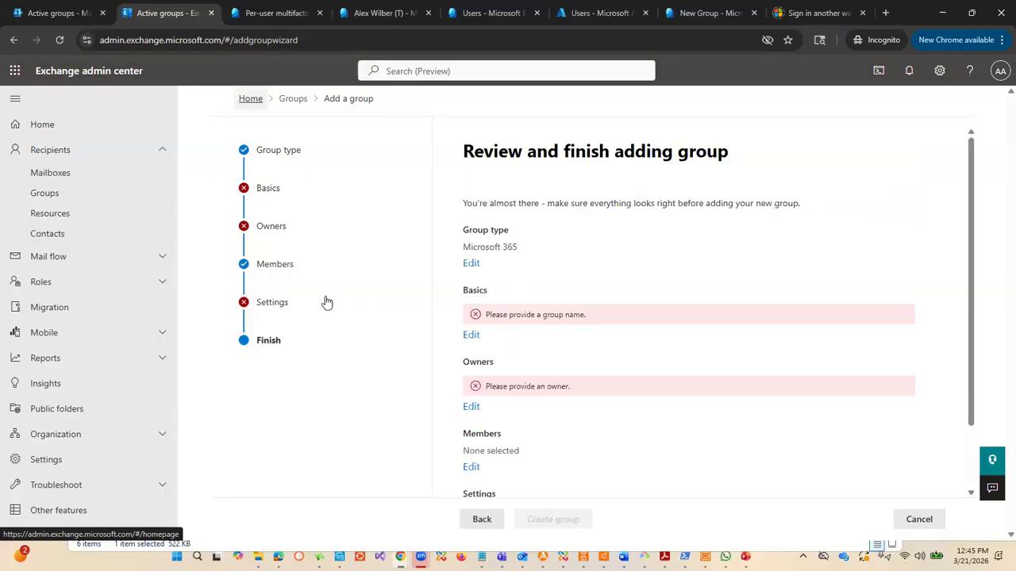
click(293, 101)
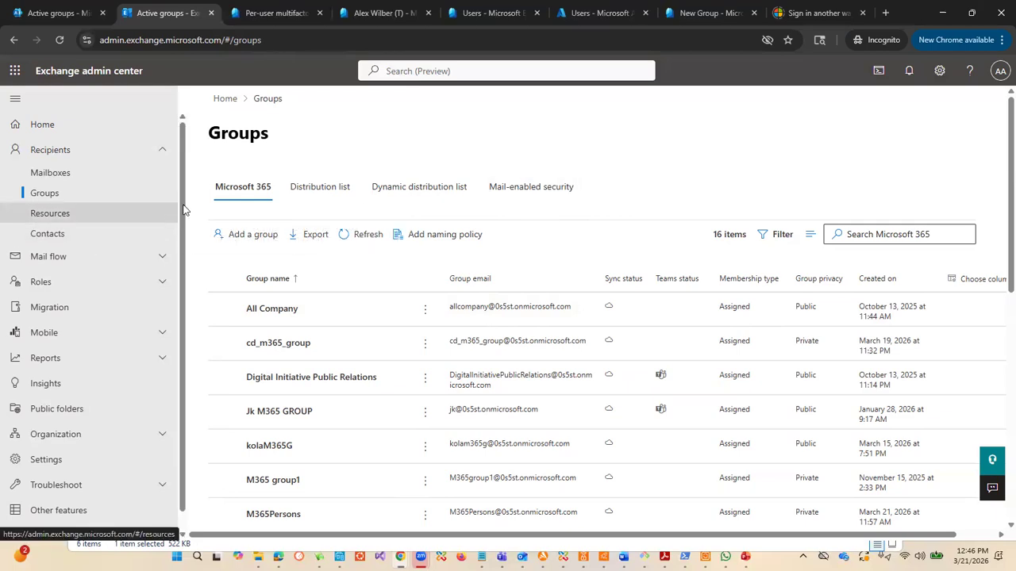
Step: View the mail-enabled security groups and start adding a group of the Mail-enabled security type
click(529, 193)
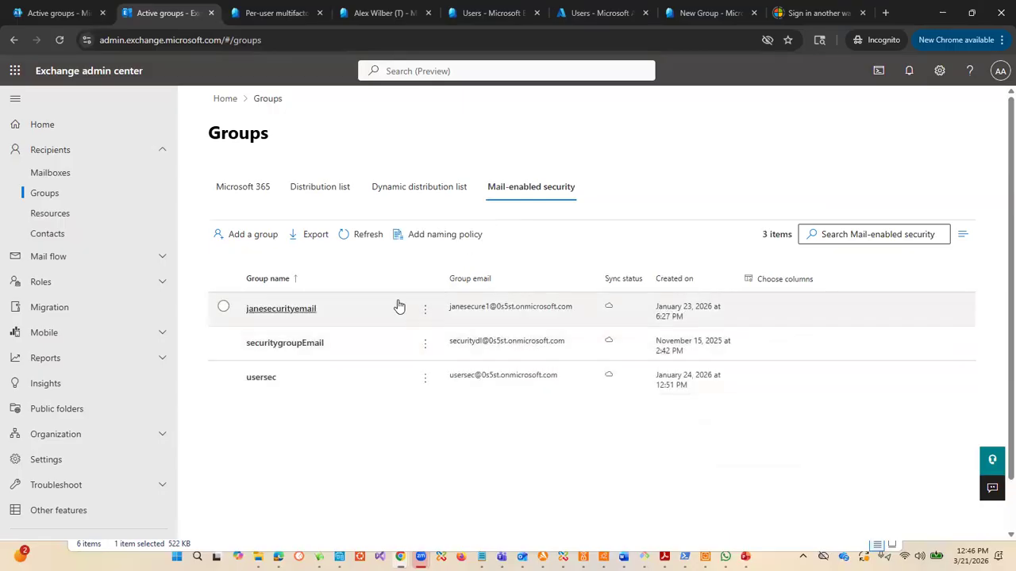
click(241, 236)
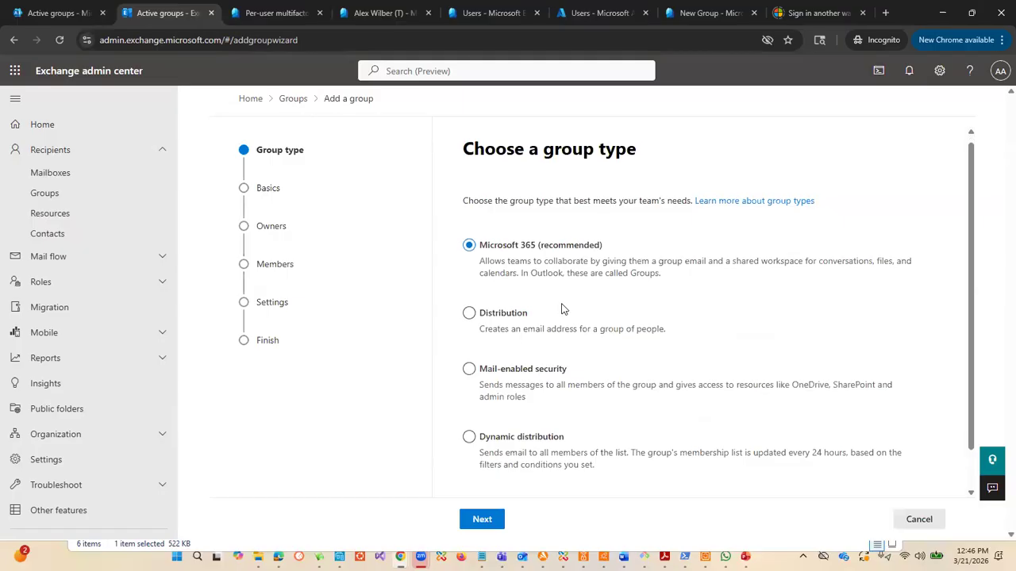
click(469, 322)
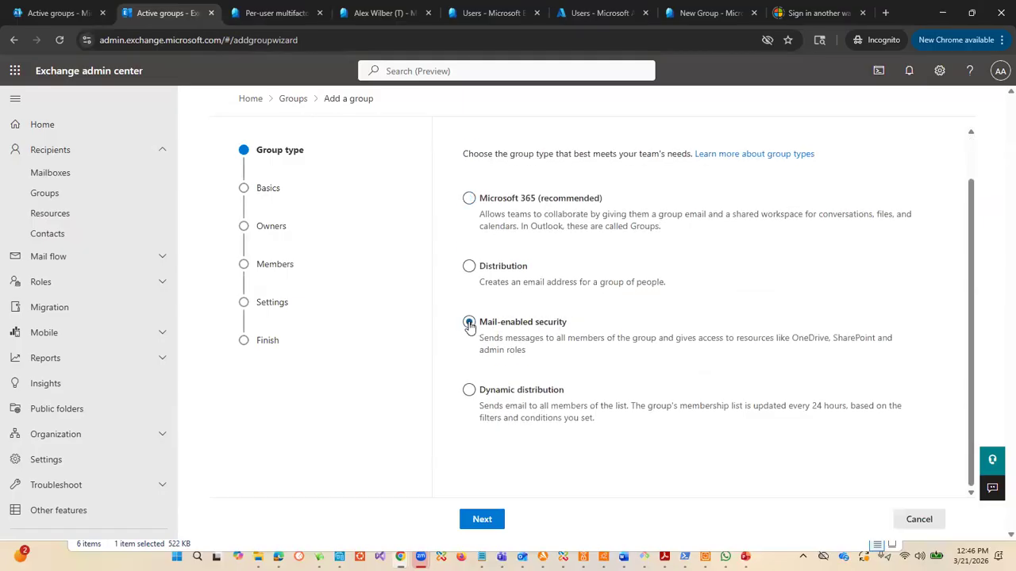
key(Return)
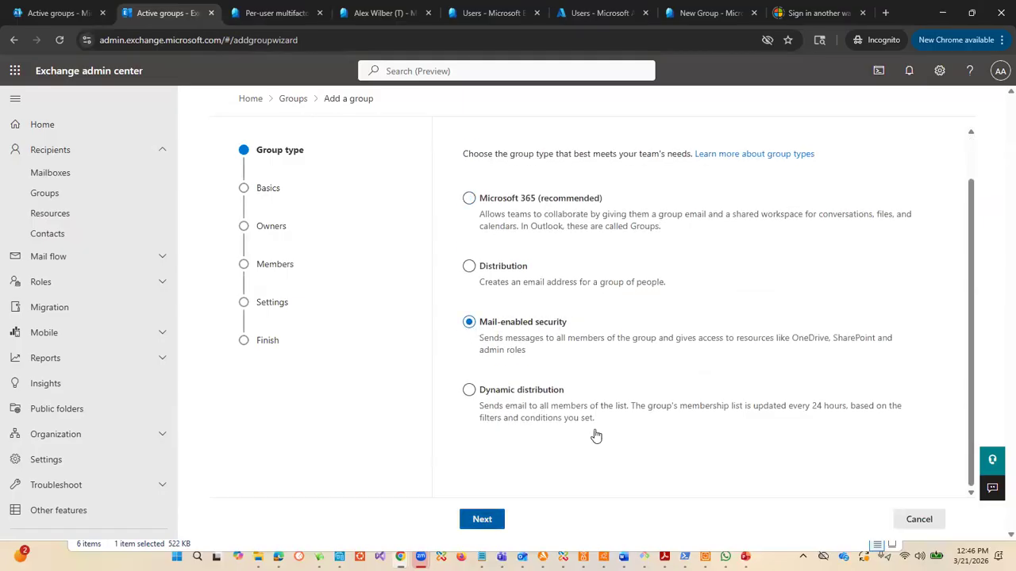
Step: Name the new mail-enabled security group name1 and continue to owner assignment
click(498, 266)
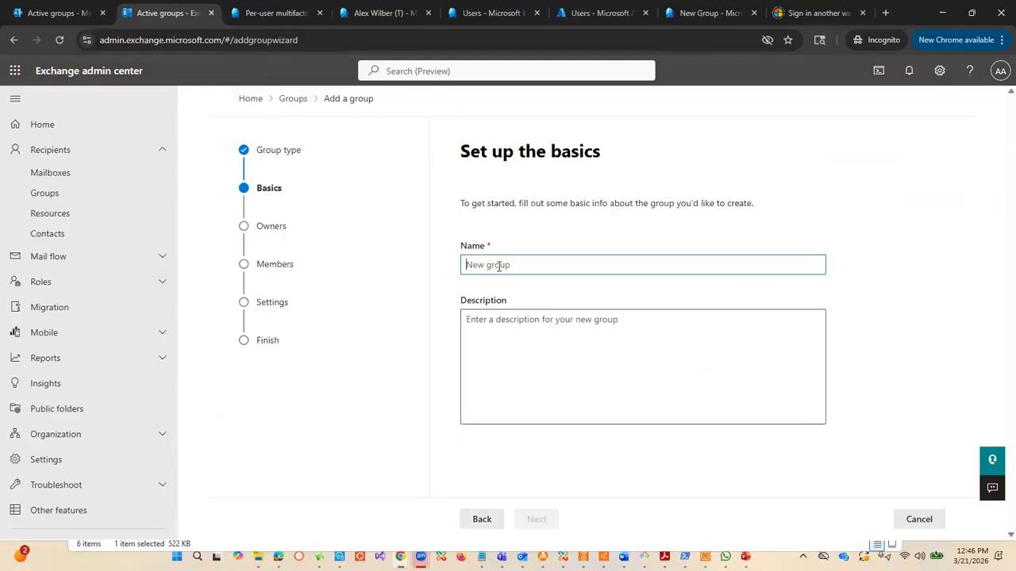
text(name1)
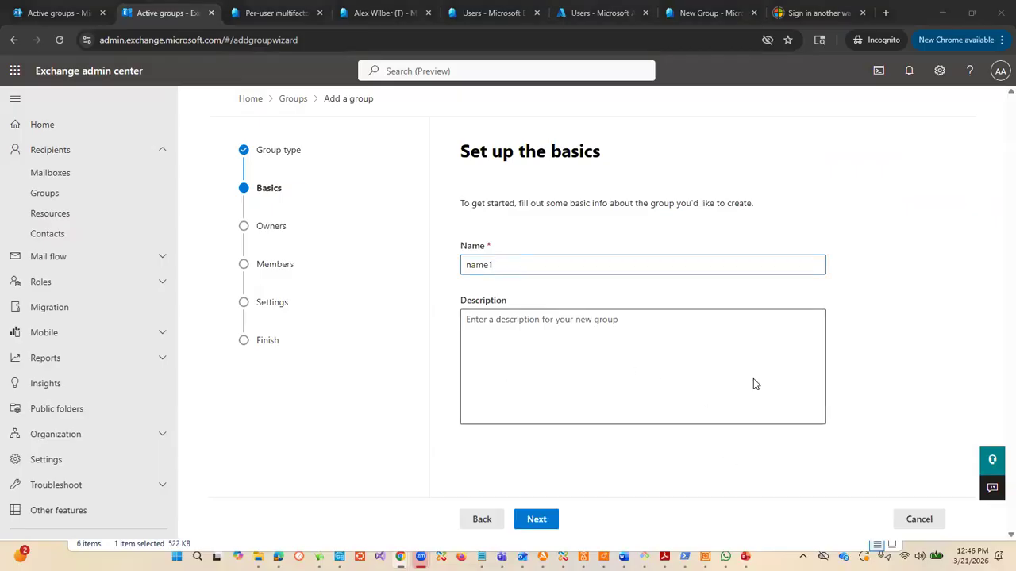
click(556, 519)
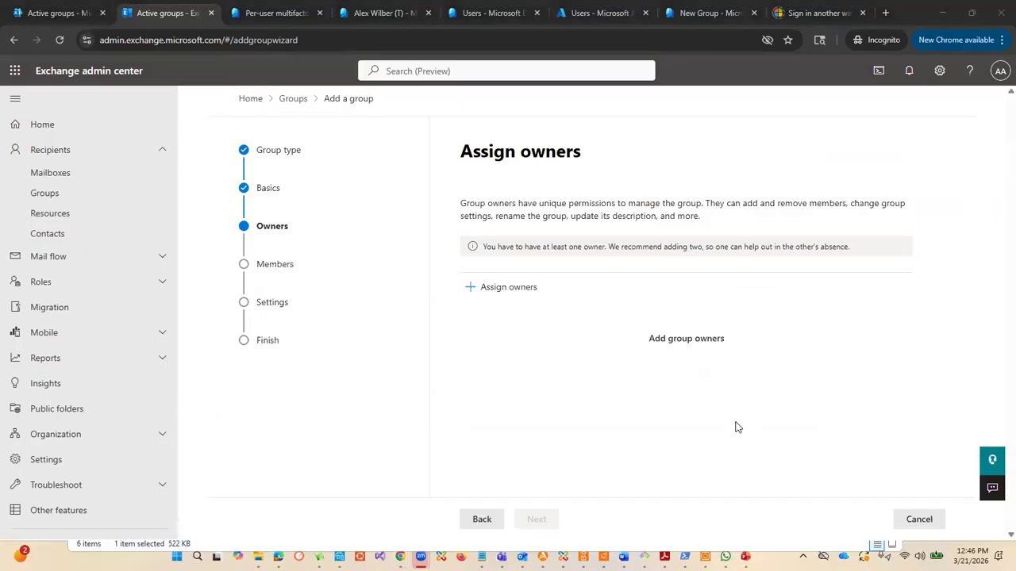
Step: Open the owner selection for the new group and search for the intended owner by name
click(509, 286)
click(700, 186)
text(A)
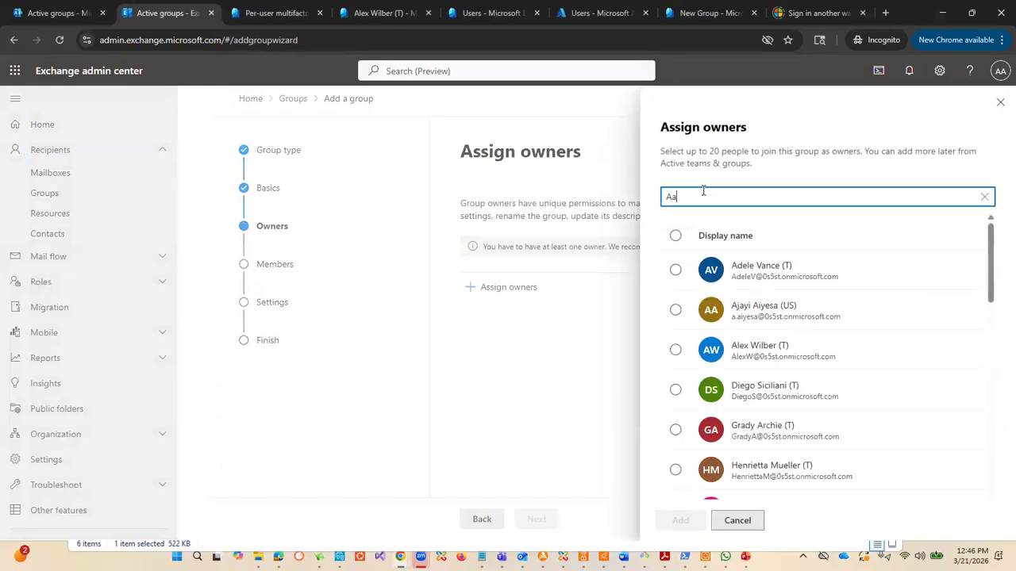
text(jayi)
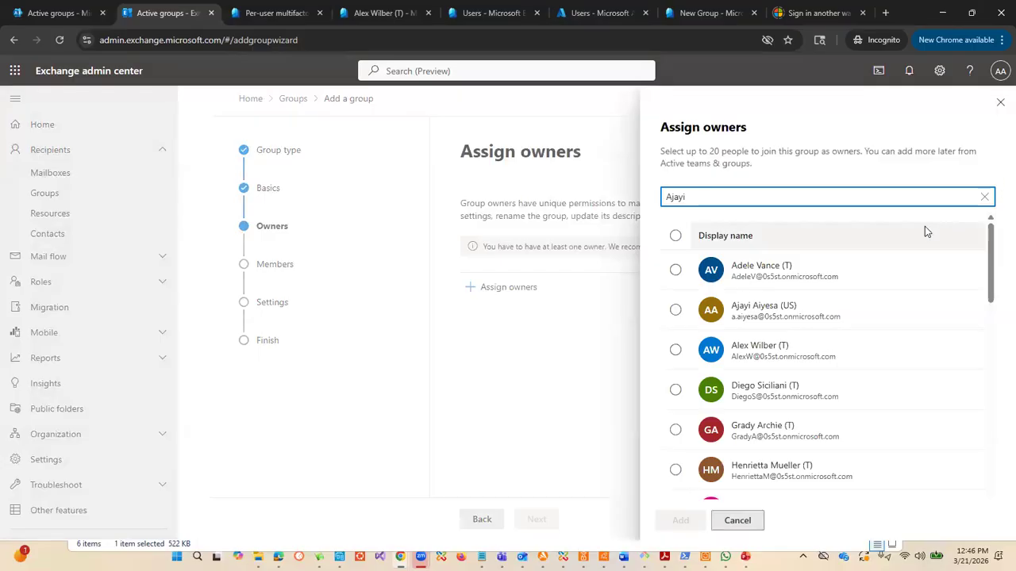
Step: Look through the full list of candidate owners, including the mail-enabled security groups among them
scroll(925, 234, down, 3)
scroll(924, 239, down, 3)
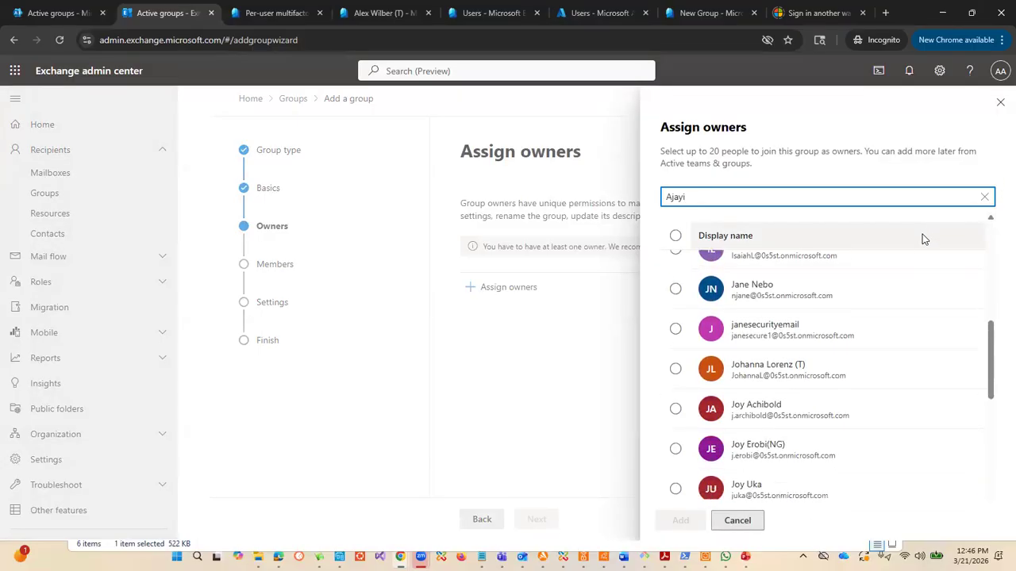
scroll(924, 239, up, 1)
scroll(924, 240, down, 1)
scroll(923, 242, down, 2)
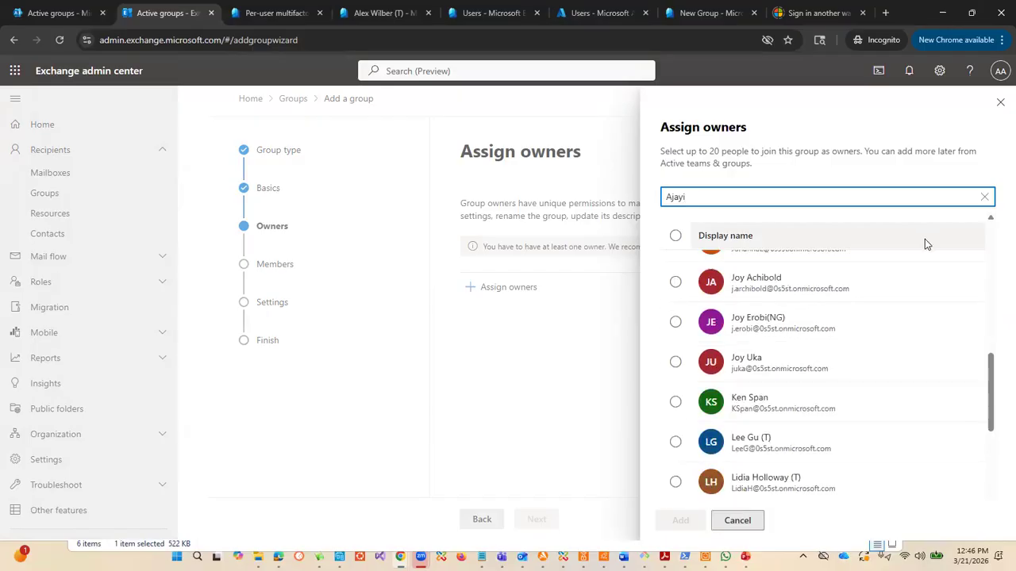
scroll(946, 252, down, 4)
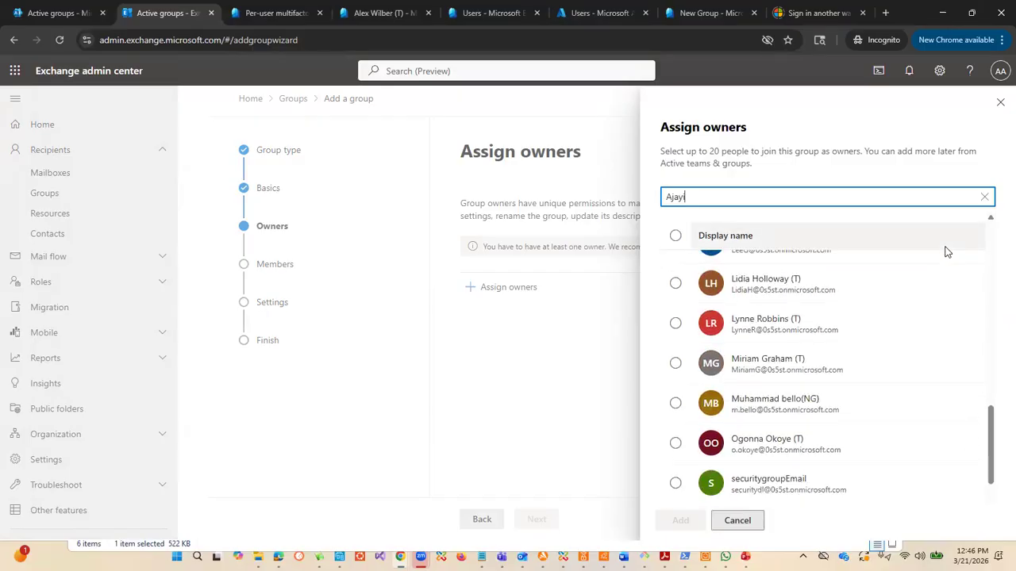
scroll(946, 252, down, 2)
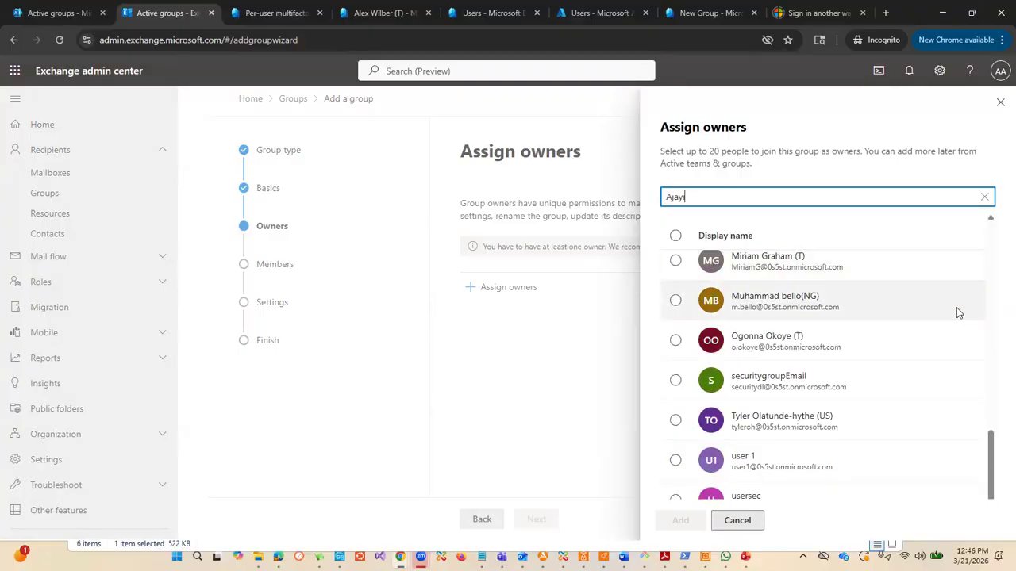
scroll(956, 307, up, 1)
scroll(958, 310, up, 5)
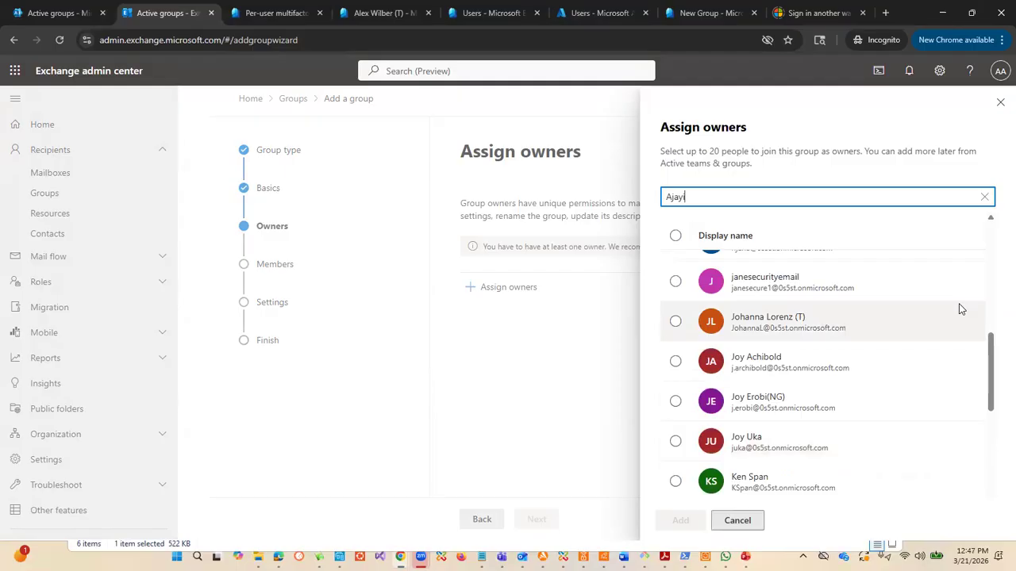
scroll(959, 310, up, 6)
scroll(958, 308, up, 1)
scroll(960, 307, down, 7)
scroll(958, 305, down, 5)
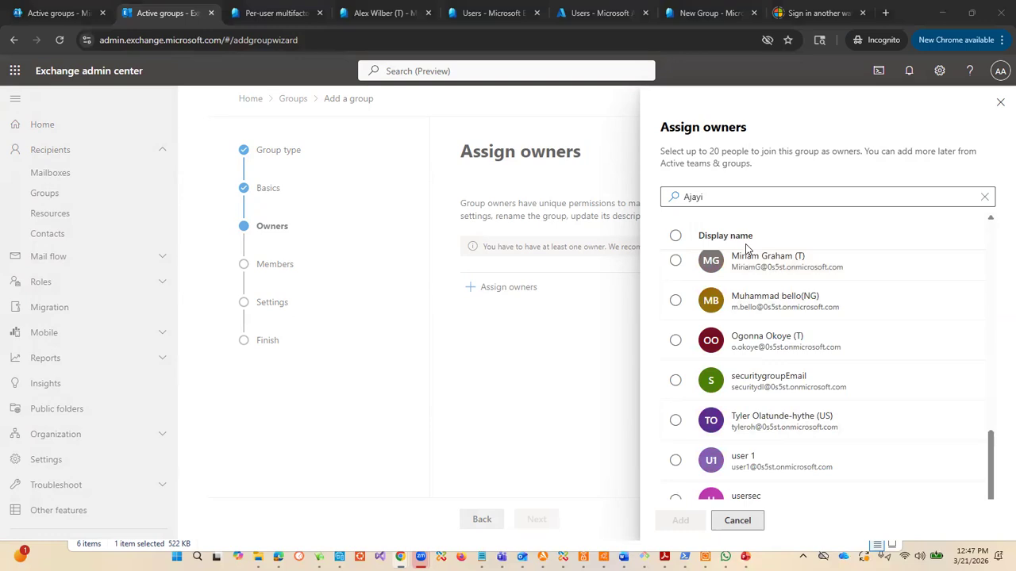
click(989, 460)
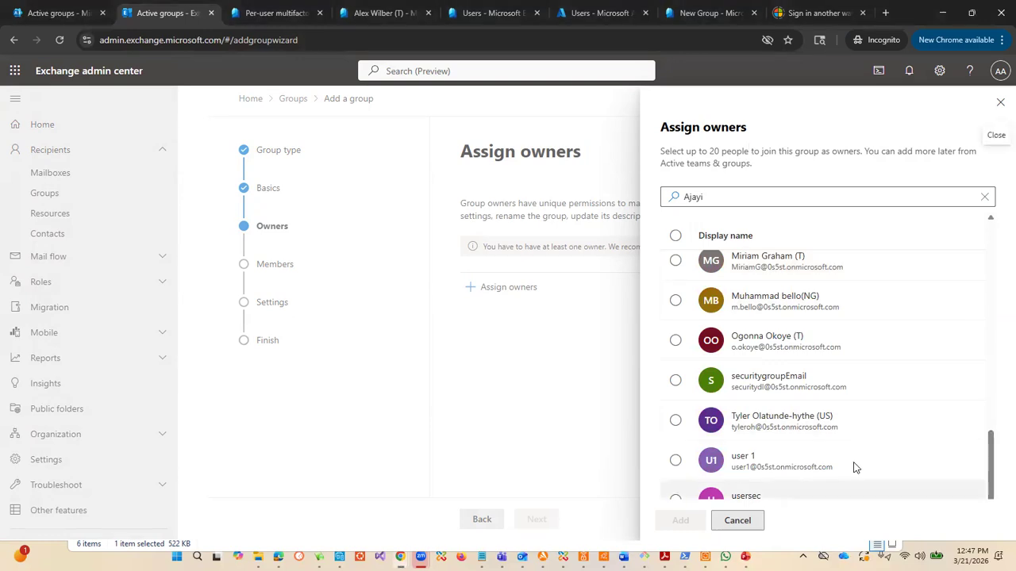
drag(993, 453, 990, 509)
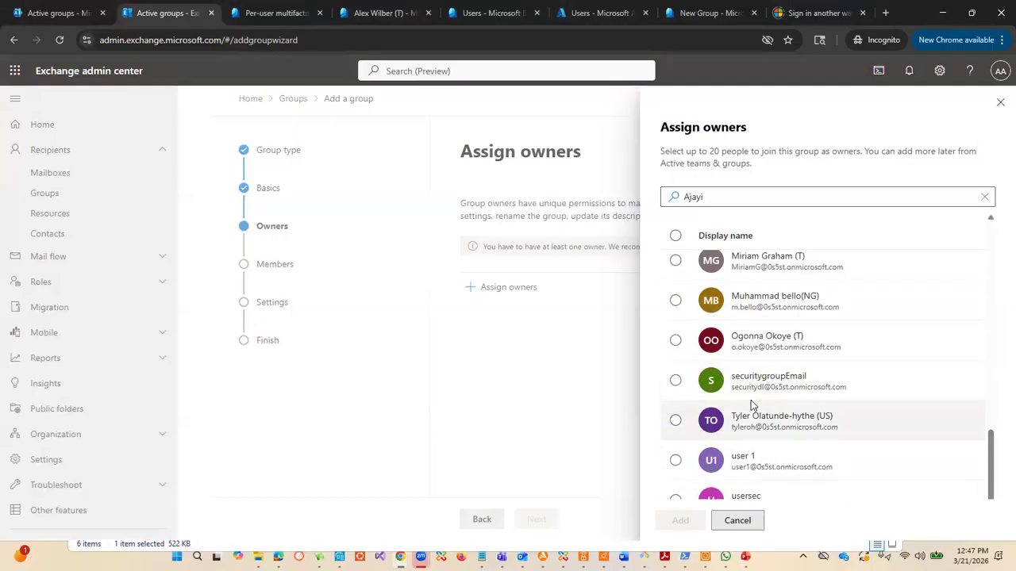
Step: Recheck the candidate owners, then switch to the Microsoft 365 admin center and search the active users for user1
scroll(801, 398, up, 3)
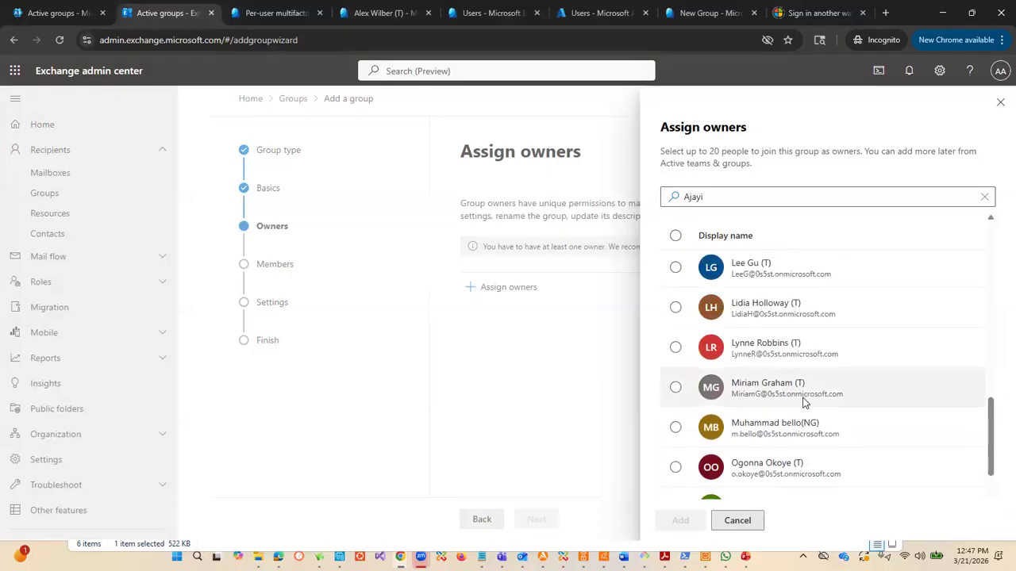
scroll(803, 402, down, 3)
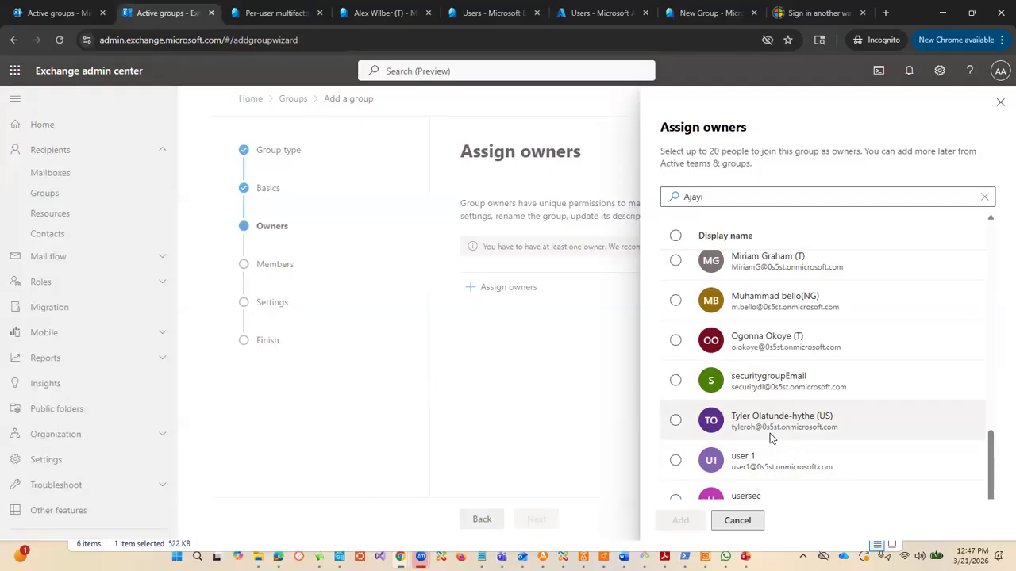
drag(990, 446, 991, 460)
click(53, 14)
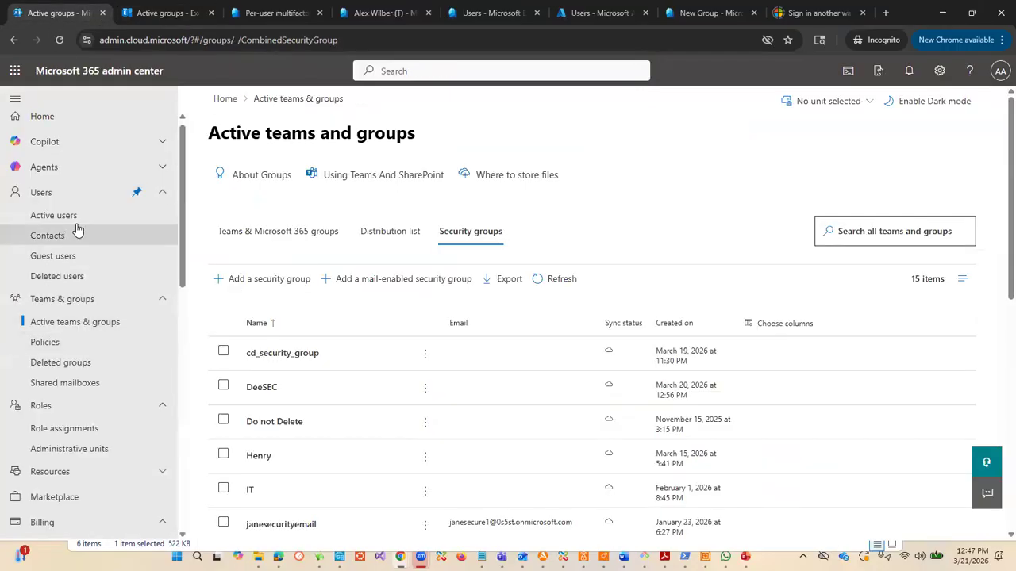
scroll(83, 215, up, 1)
click(50, 224)
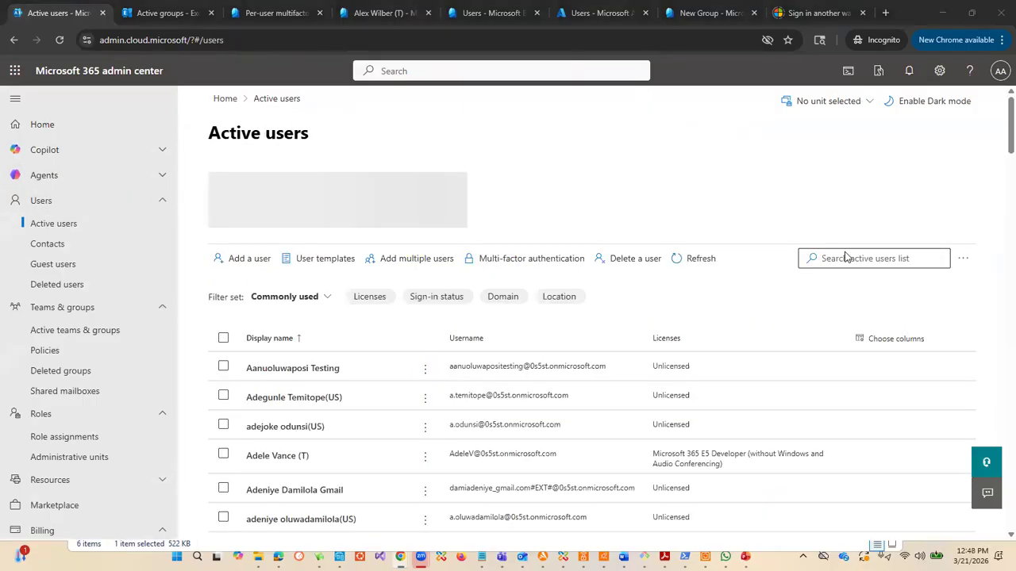
click(831, 176)
text(user1)
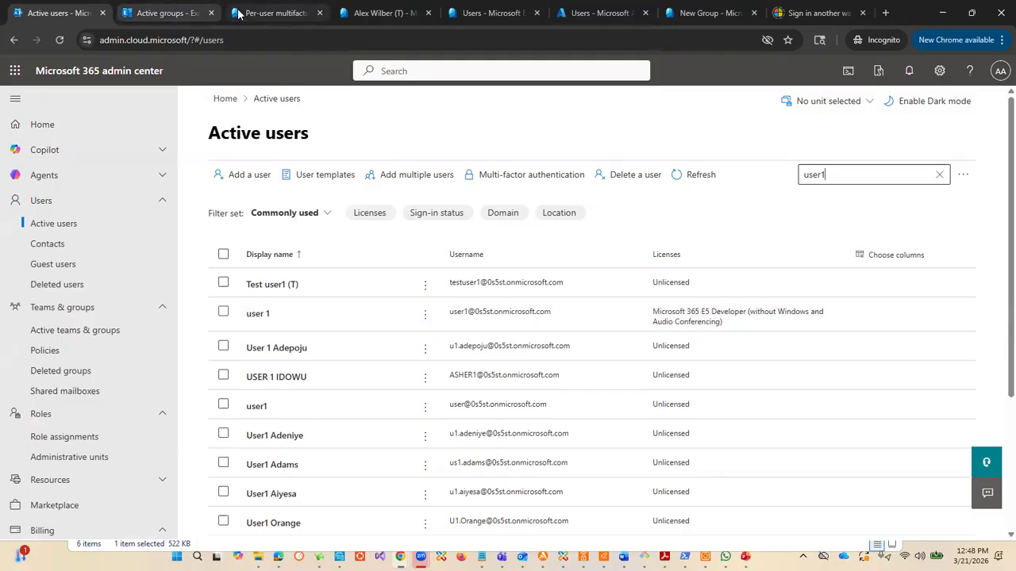
Step: Compare with the owner candidates in Exchange and search the Microsoft 365 active users for another candidate by partial first name
click(166, 15)
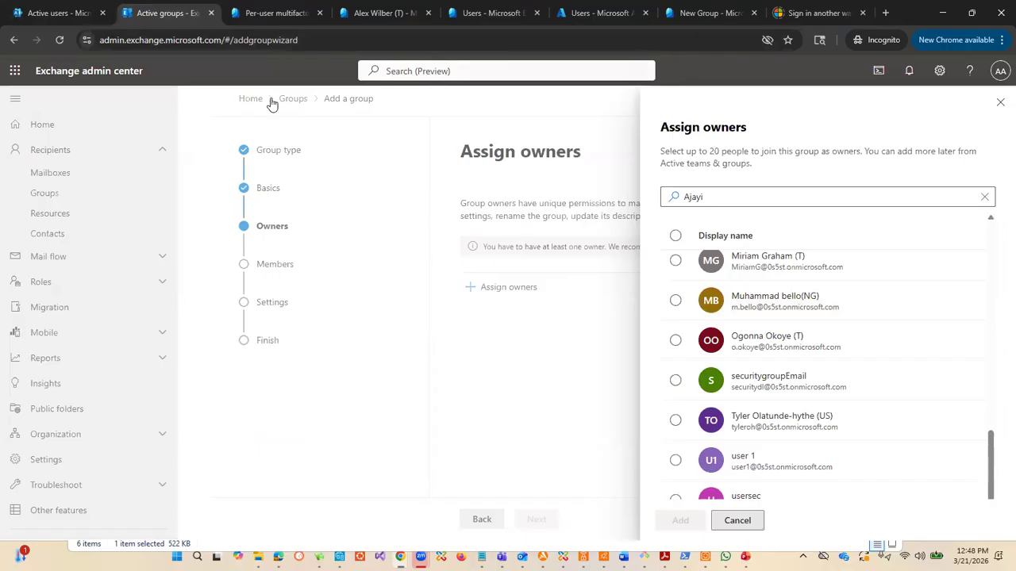
click(79, 13)
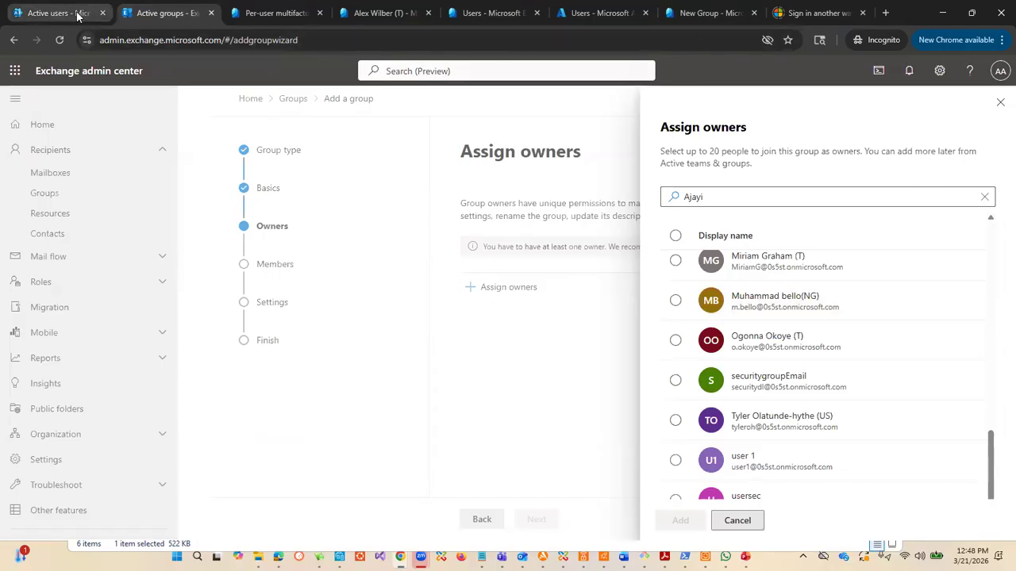
drag(829, 175, 776, 182)
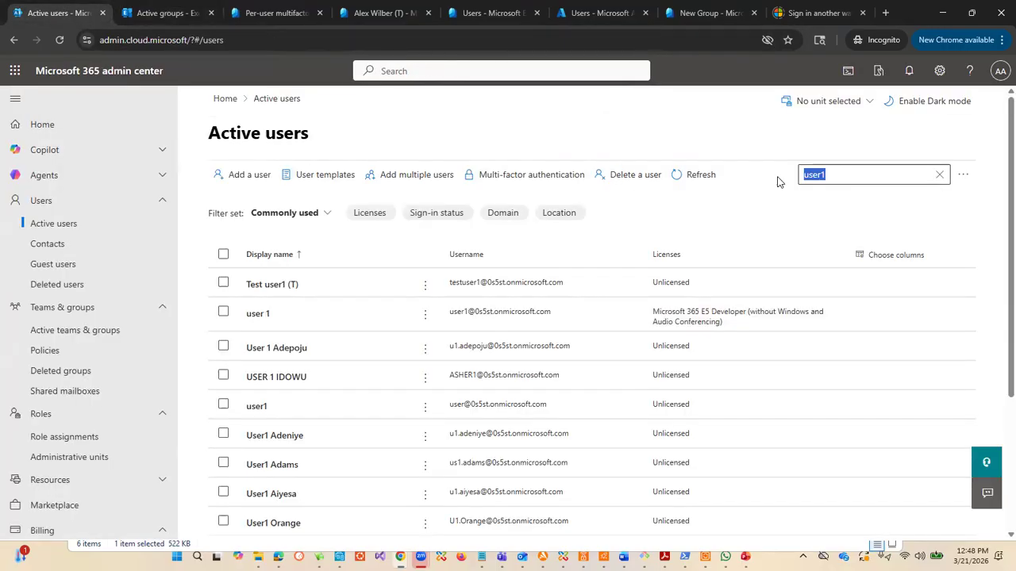
text(mu)
key(BackSpace)
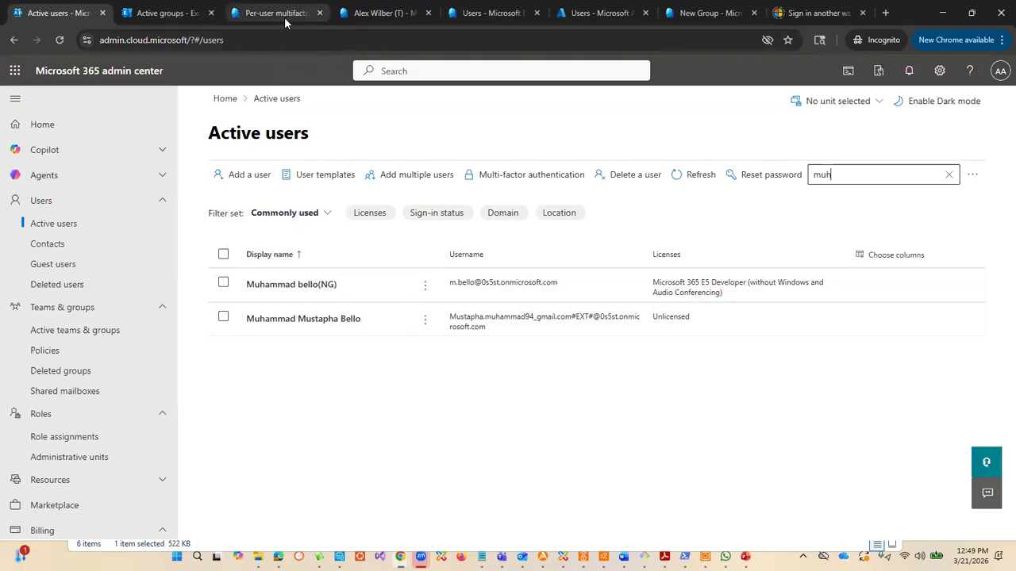
Step: Return to the Exchange admin center, close the owner selection and leave the unfinished mail-enabled security group for the groups list
click(159, 14)
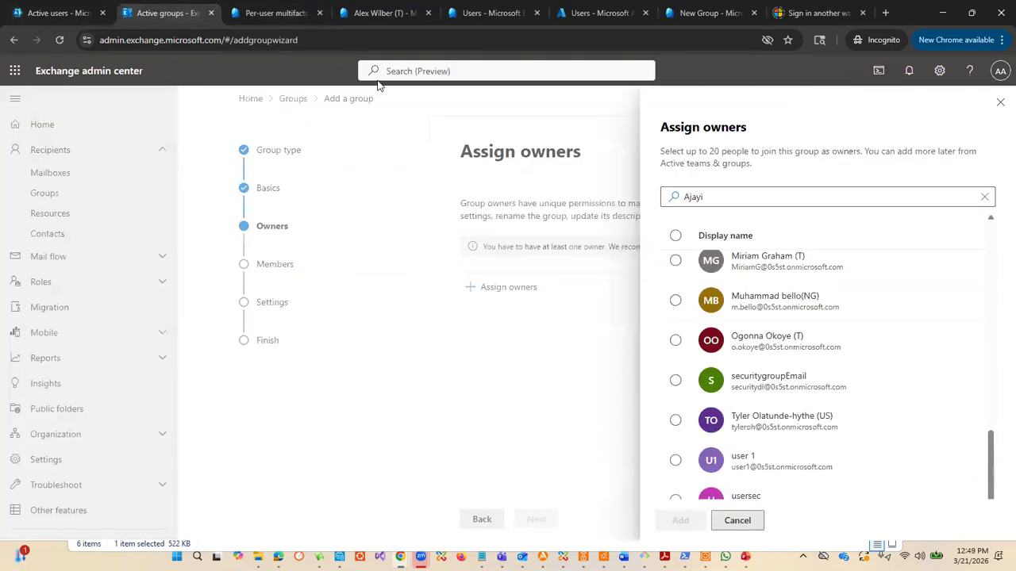
click(1000, 102)
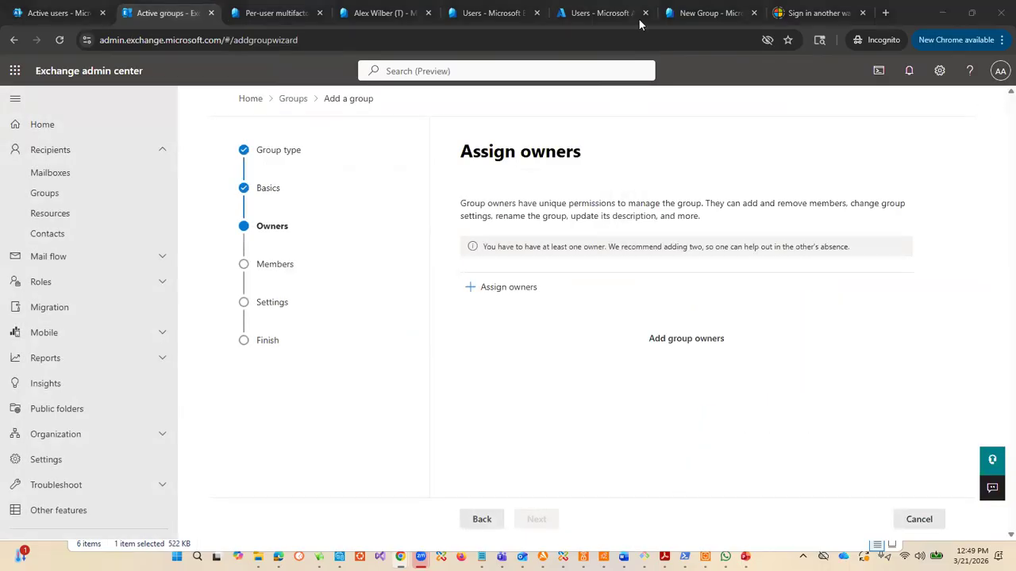
click(292, 100)
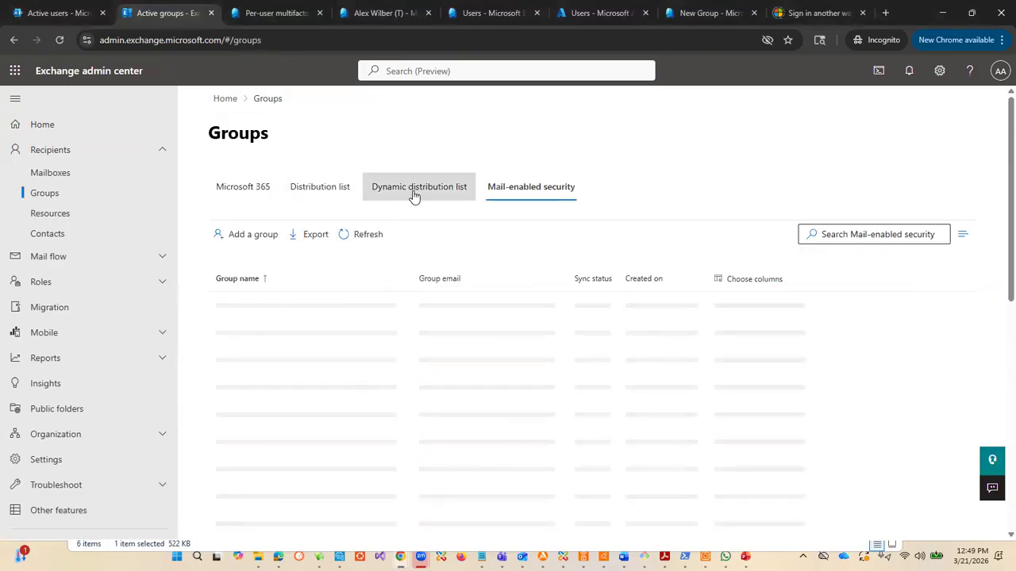
Step: View the distribution lists, start adding a Distribution group named name1 and continue to owner assignment
click(309, 195)
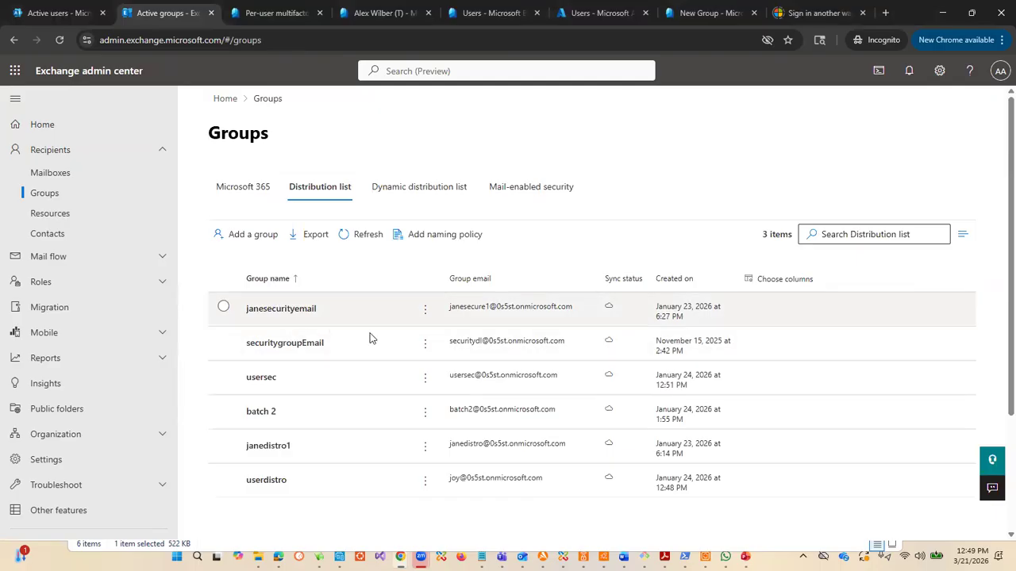
click(255, 235)
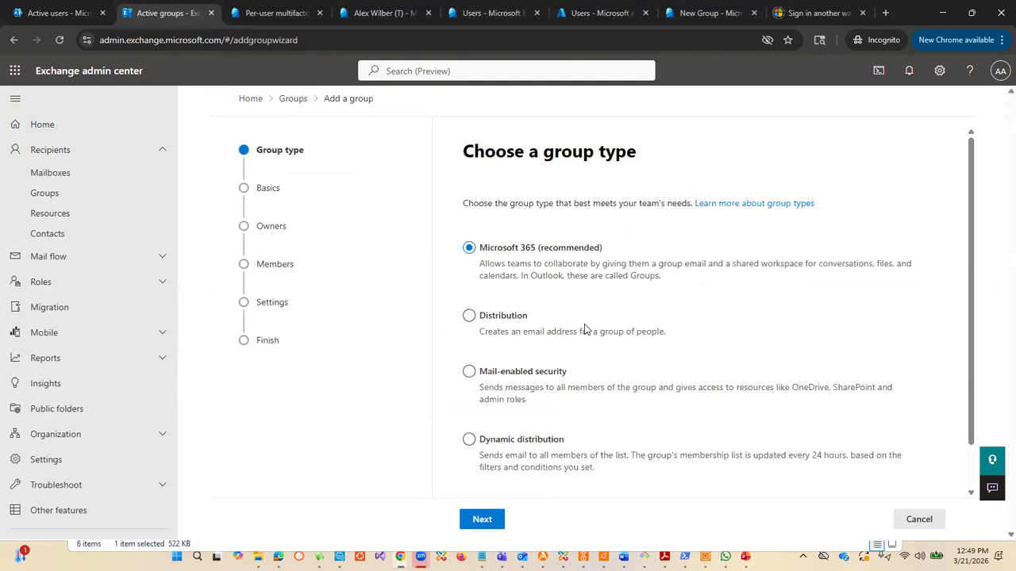
click(469, 316)
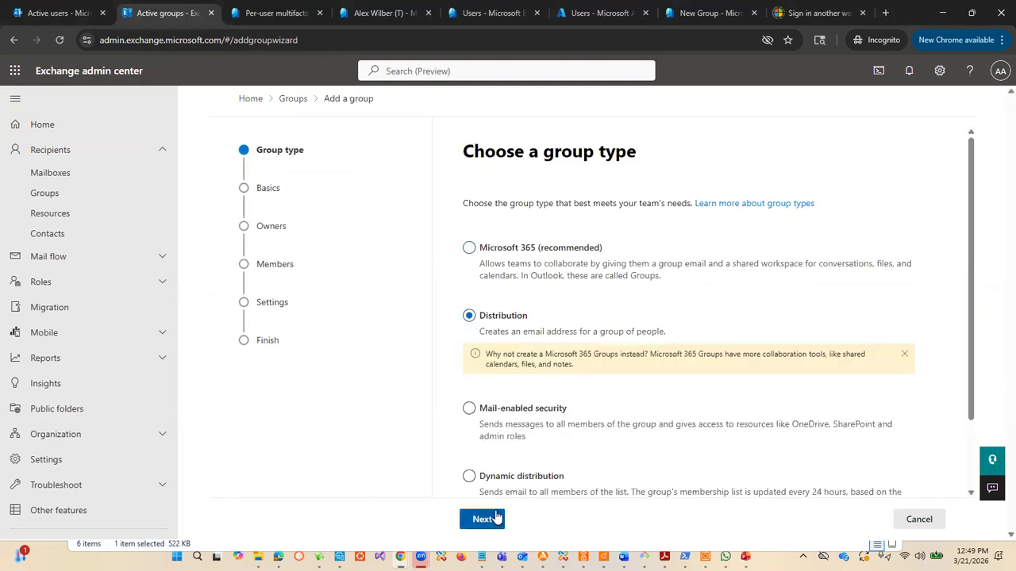
click(482, 519)
click(558, 268)
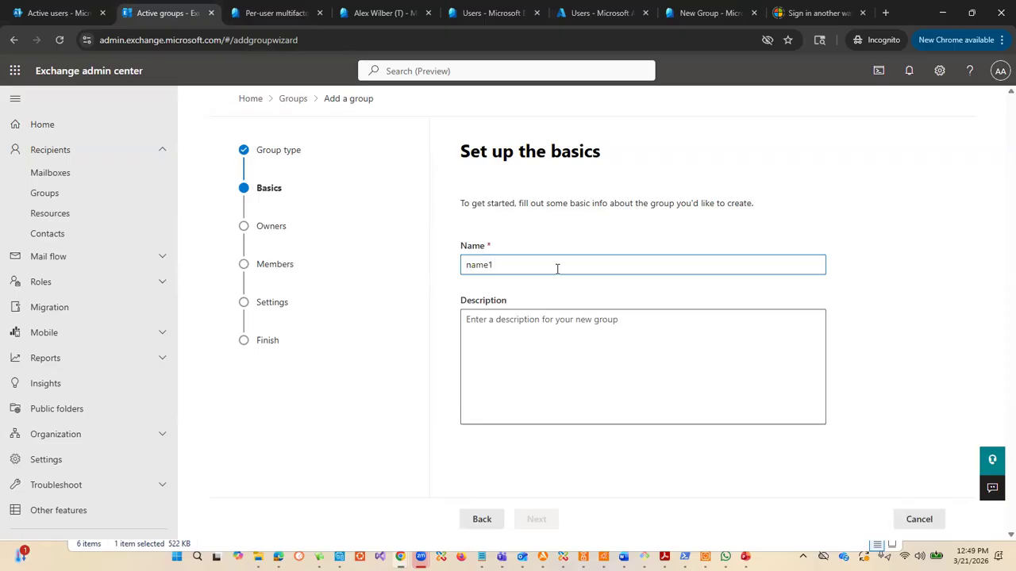
click(493, 372)
click(546, 519)
Step: Search the candidate owners by name, assign the matching user as the distribution group's owner and continue to the members
click(513, 292)
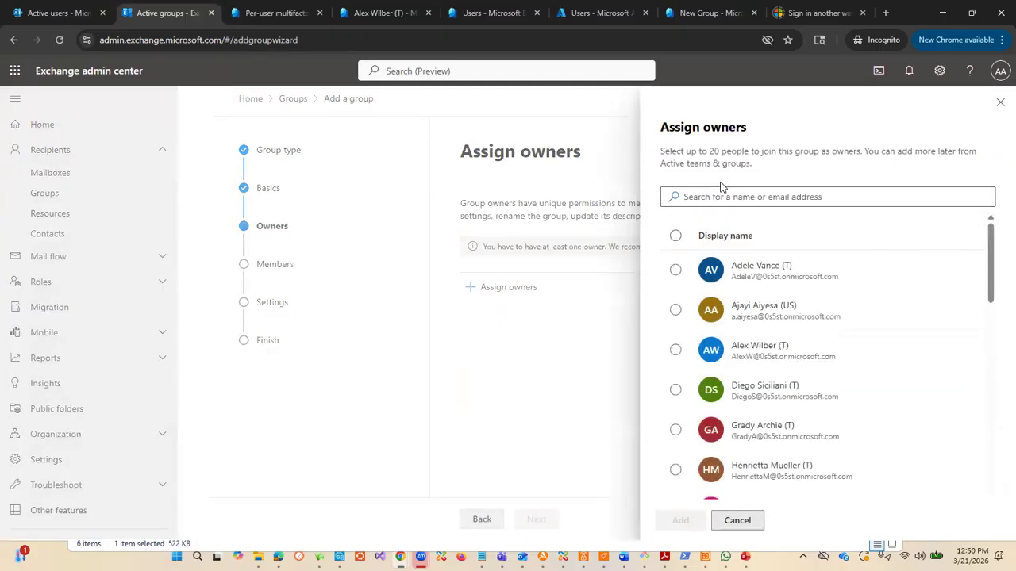
click(741, 197)
text(Ajay)
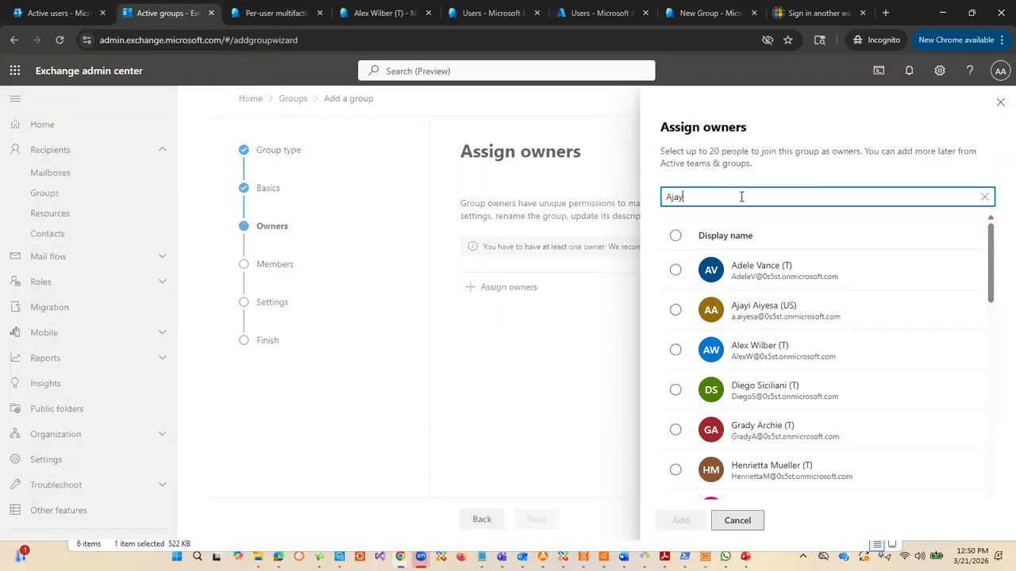
scroll(887, 319, down, 3)
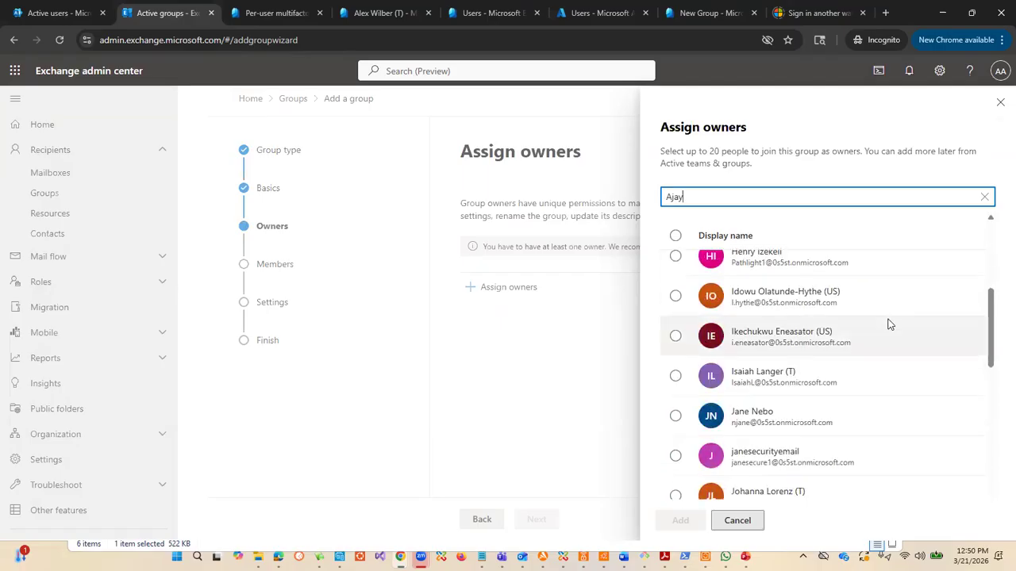
scroll(886, 306, up, 3)
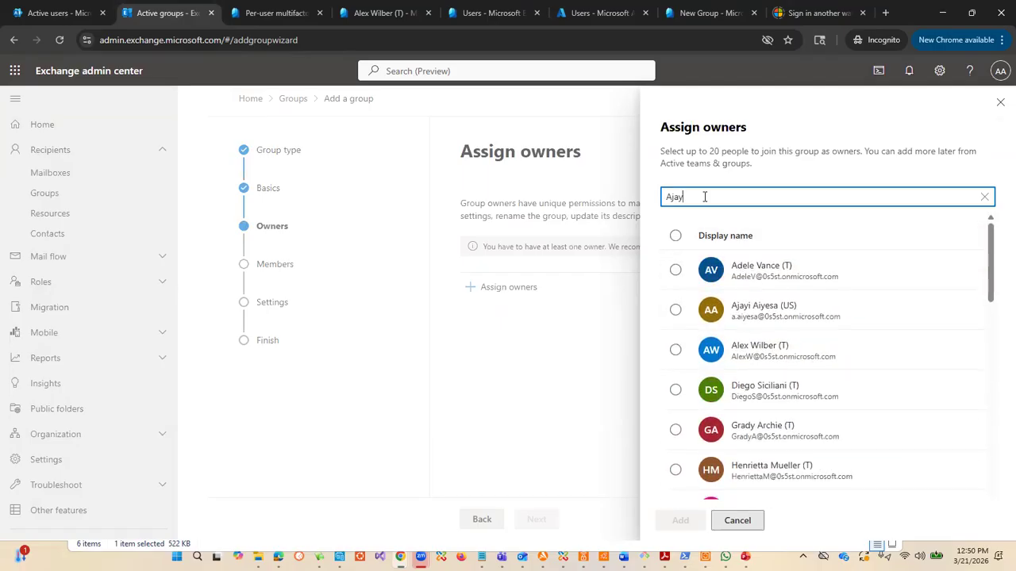
text(i)
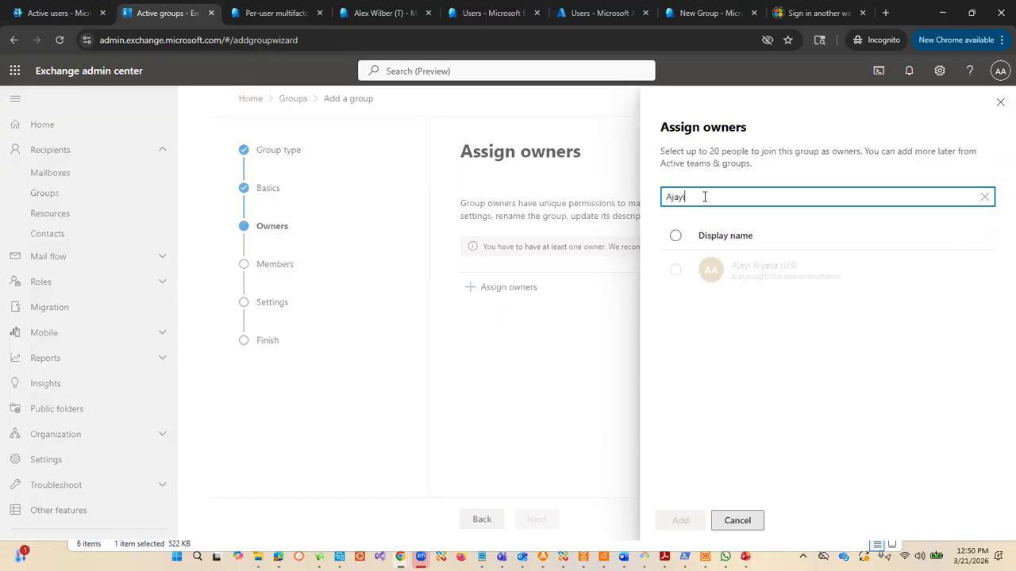
click(781, 274)
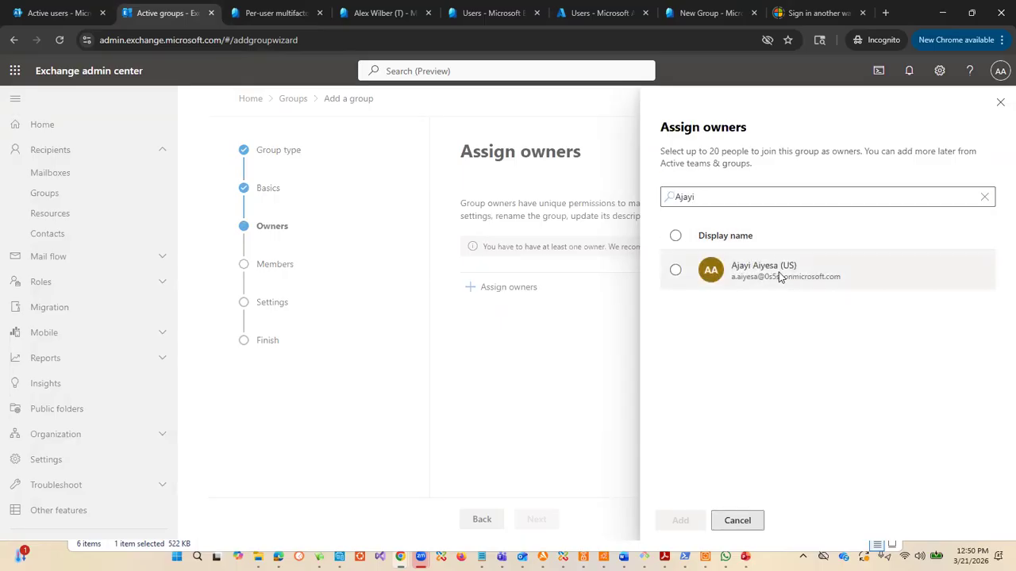
click(675, 270)
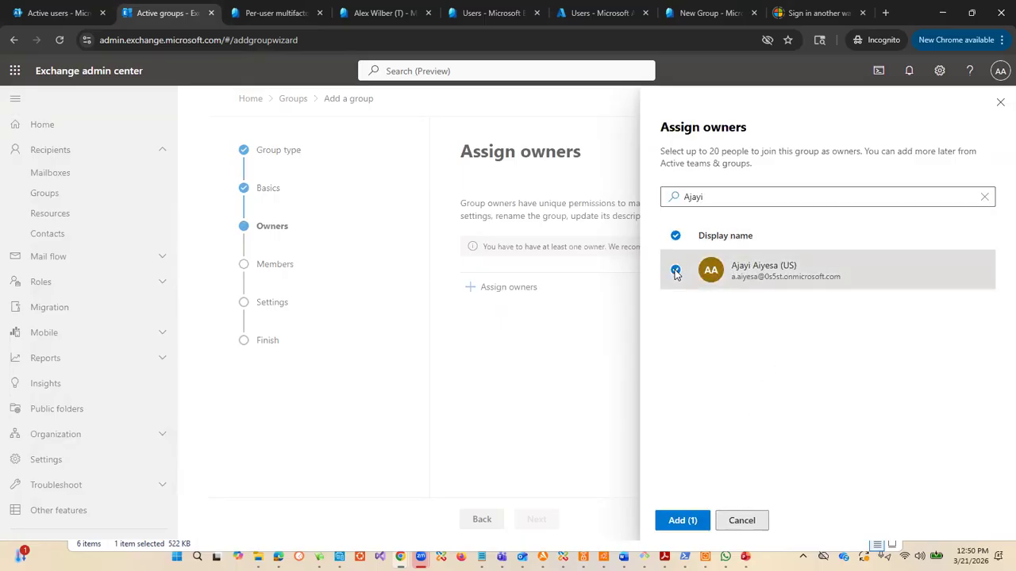
click(683, 521)
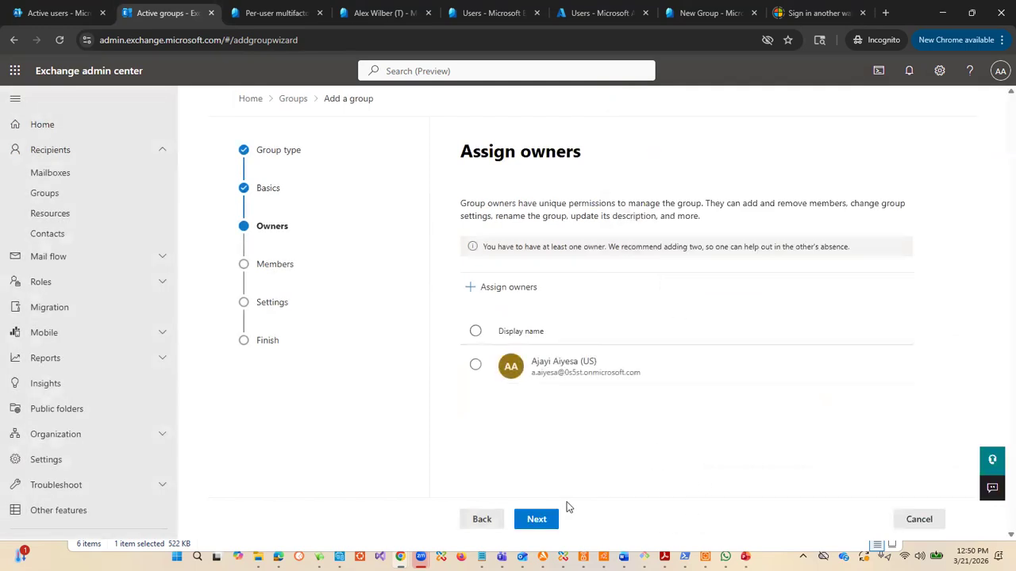
click(548, 521)
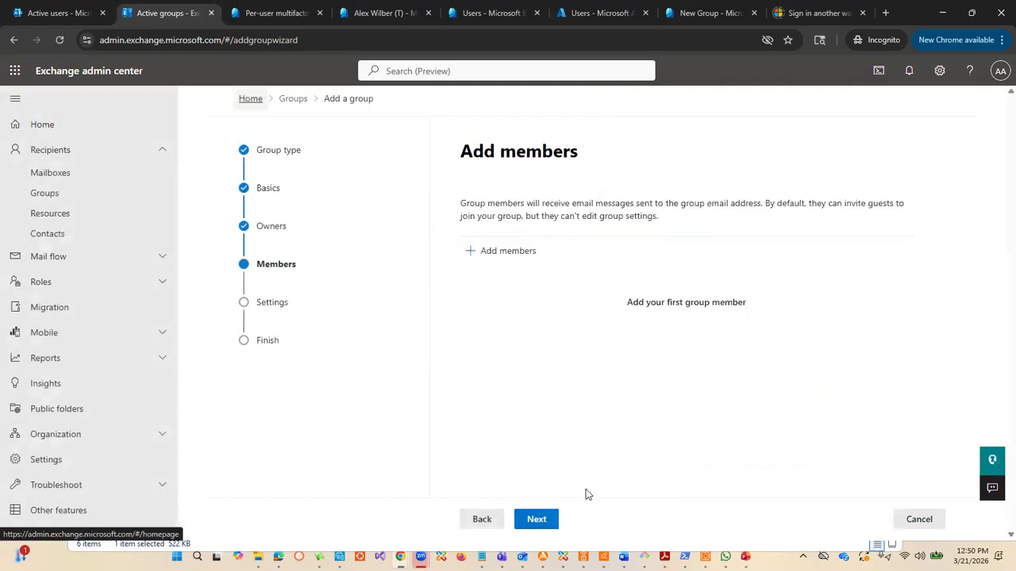
Step: Examine the candidate members for the distribution group, close the selection without adding anyone and return to the groups list
click(526, 253)
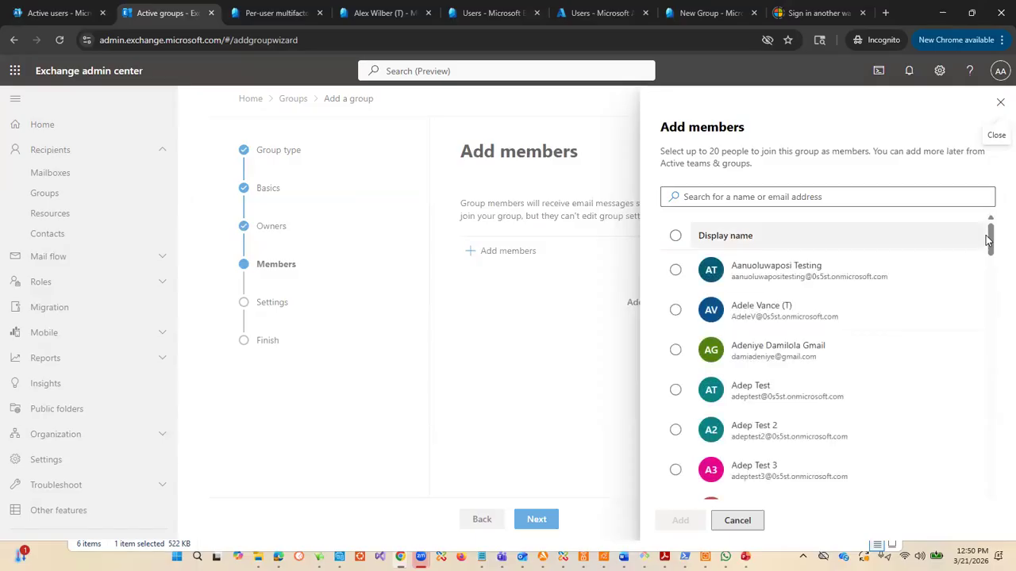
mouse_move(994, 238)
mouse_down()
mouse_move(990, 347)
mouse_move(994, 230)
mouse_up()
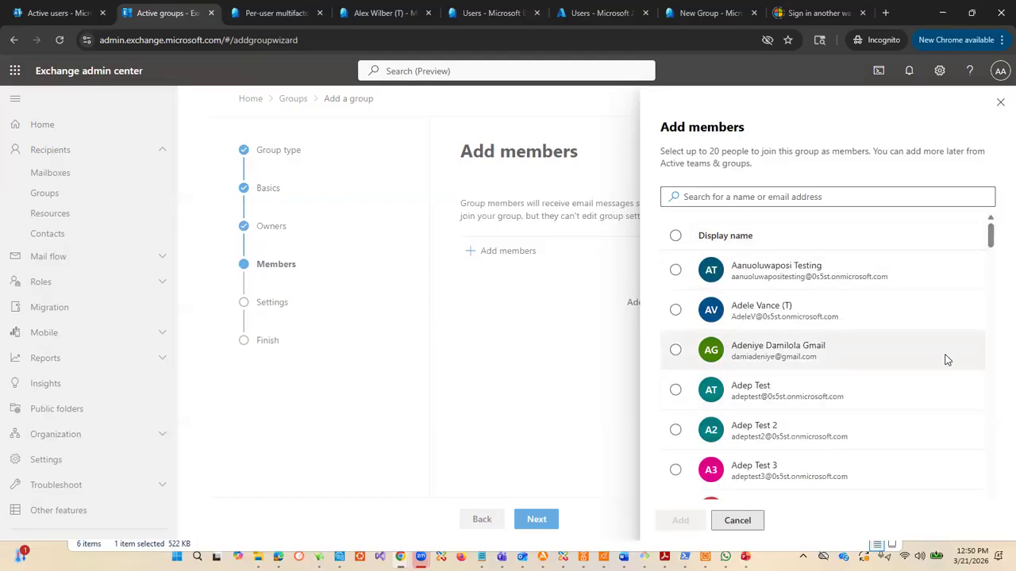
drag(991, 243, 997, 172)
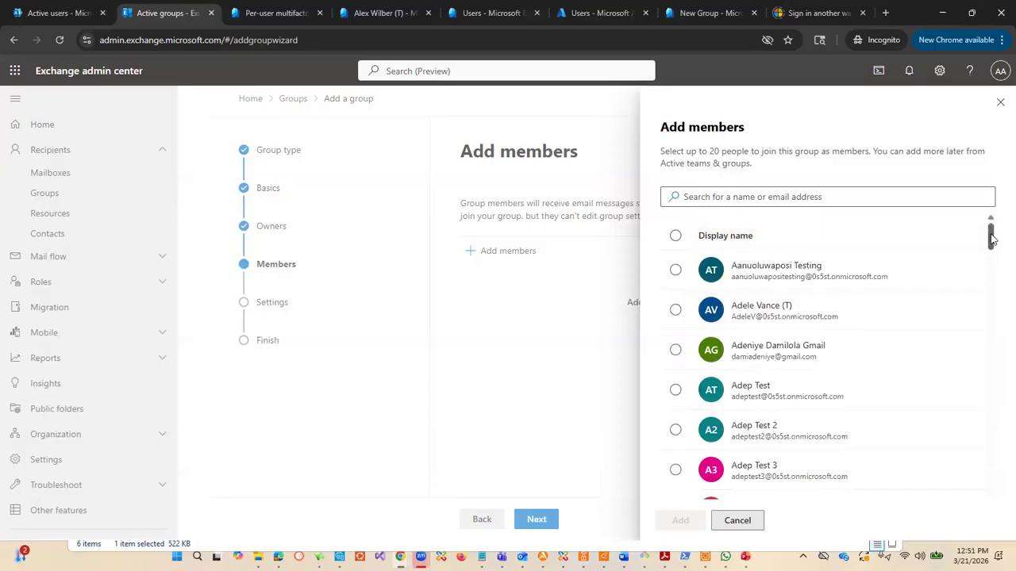
drag(994, 239, 988, 210)
click(821, 196)
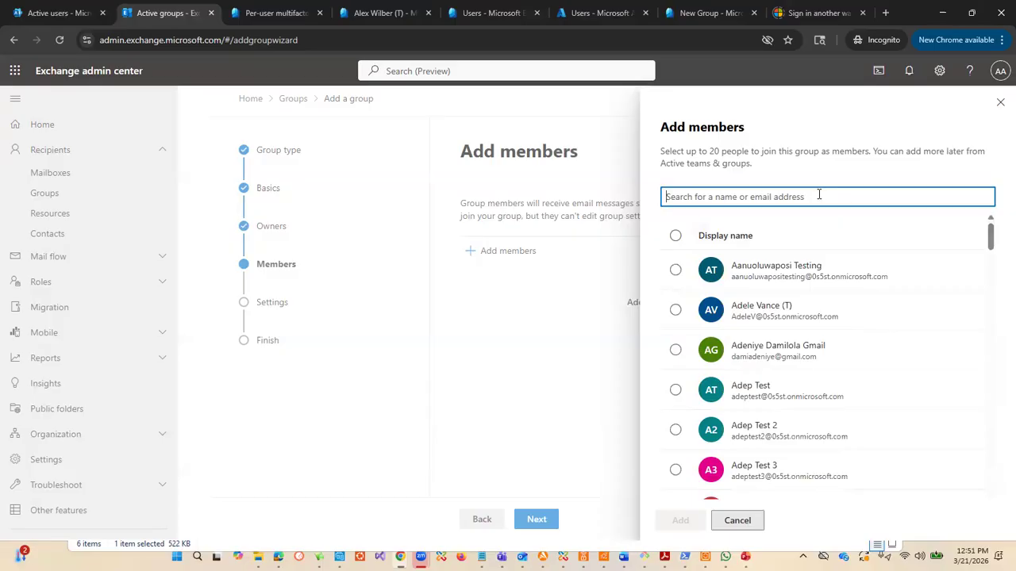
click(999, 104)
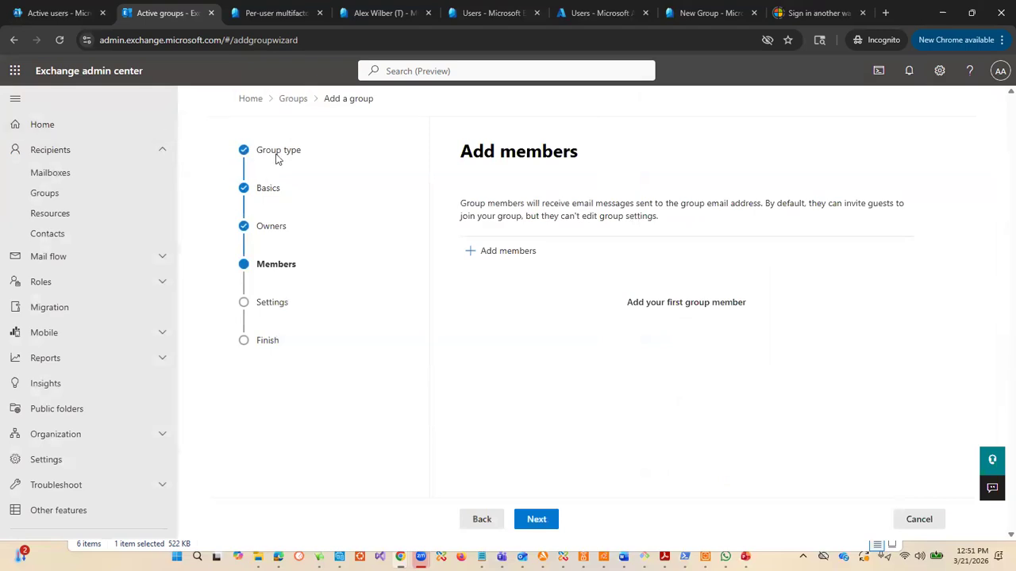
click(294, 102)
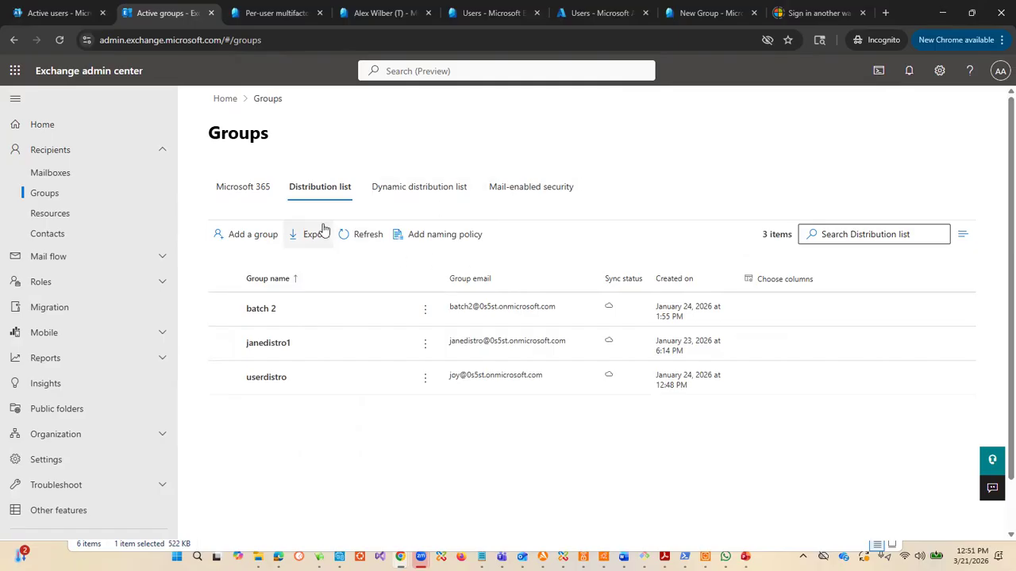
Step: Switch to the Microsoft 365 admin center and open its active teams and groups
click(60, 12)
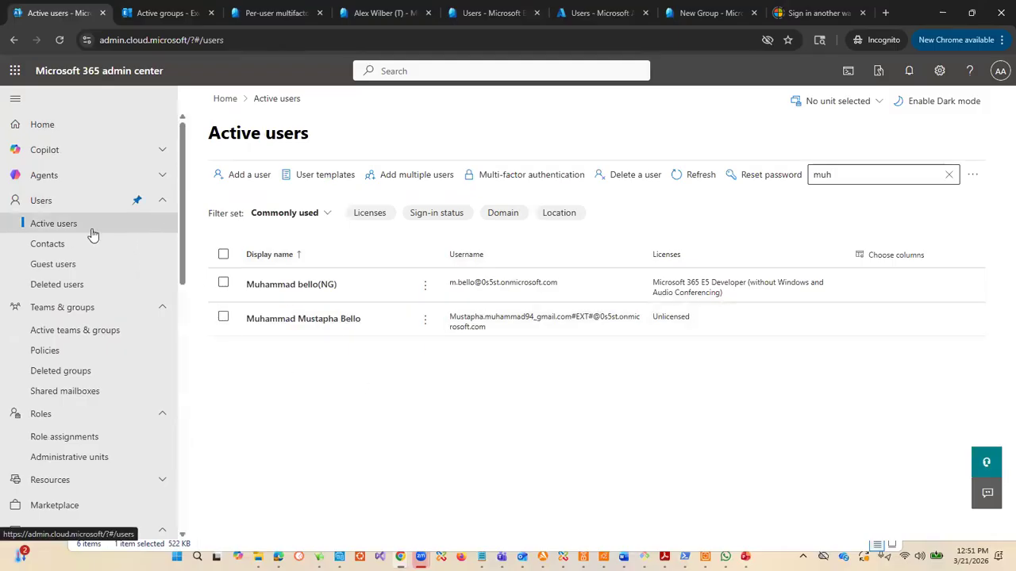
click(79, 309)
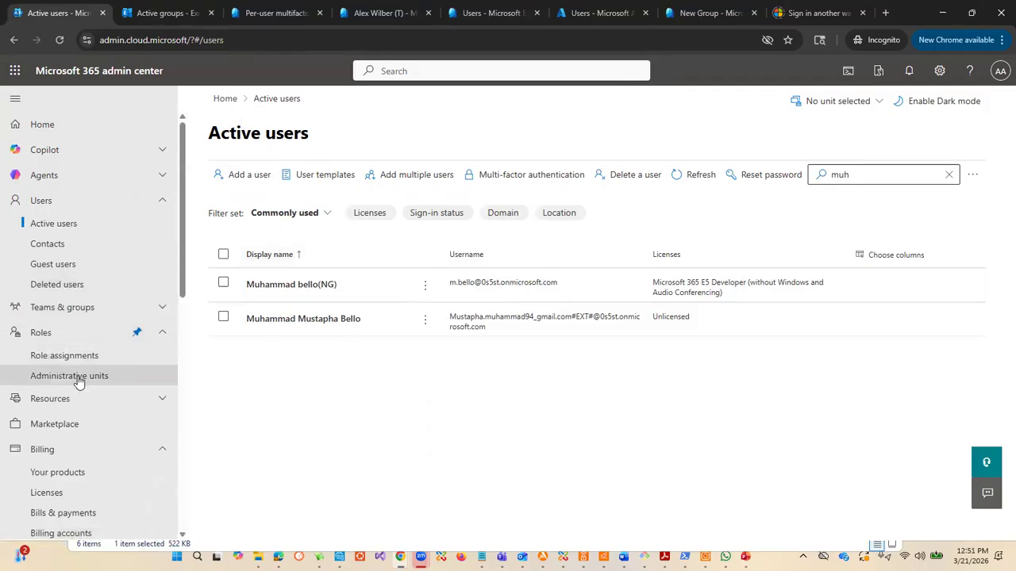
scroll(86, 236, down, 1)
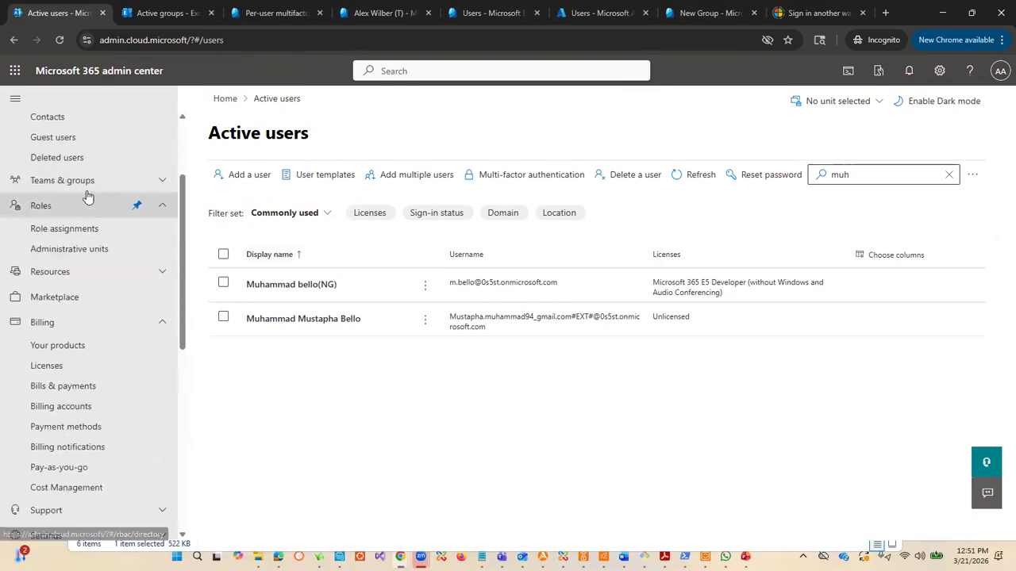
click(87, 178)
click(78, 206)
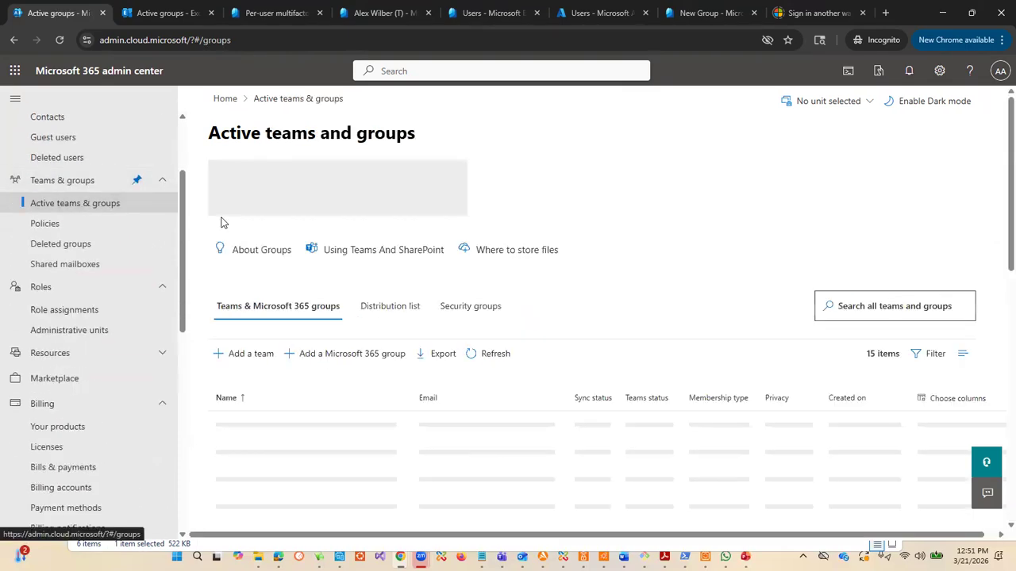
Step: View the security groups, start adding a security group named name1 and continue to its settings
click(474, 307)
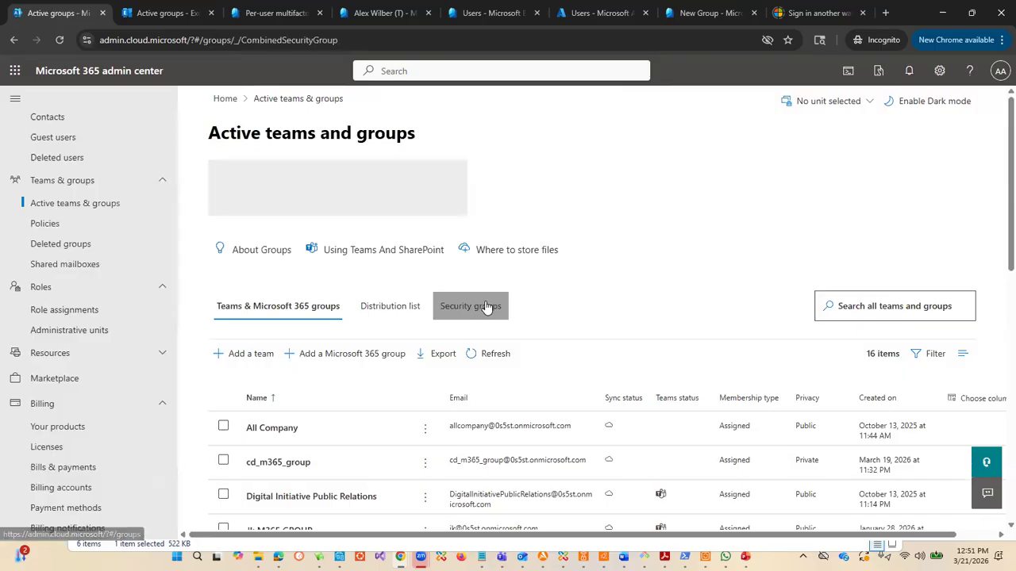
scroll(477, 316, down, 4)
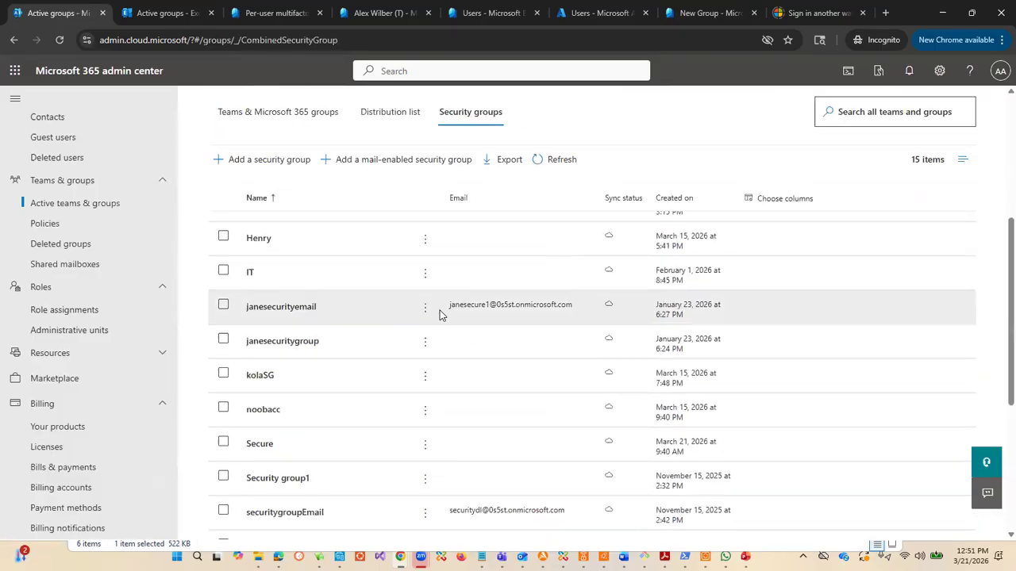
scroll(396, 300, up, 2)
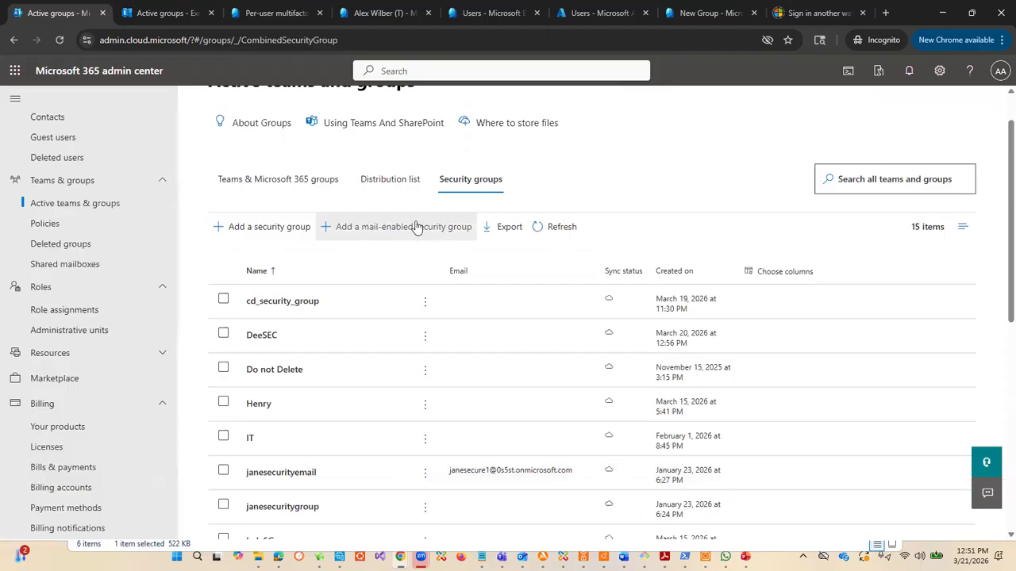
click(270, 227)
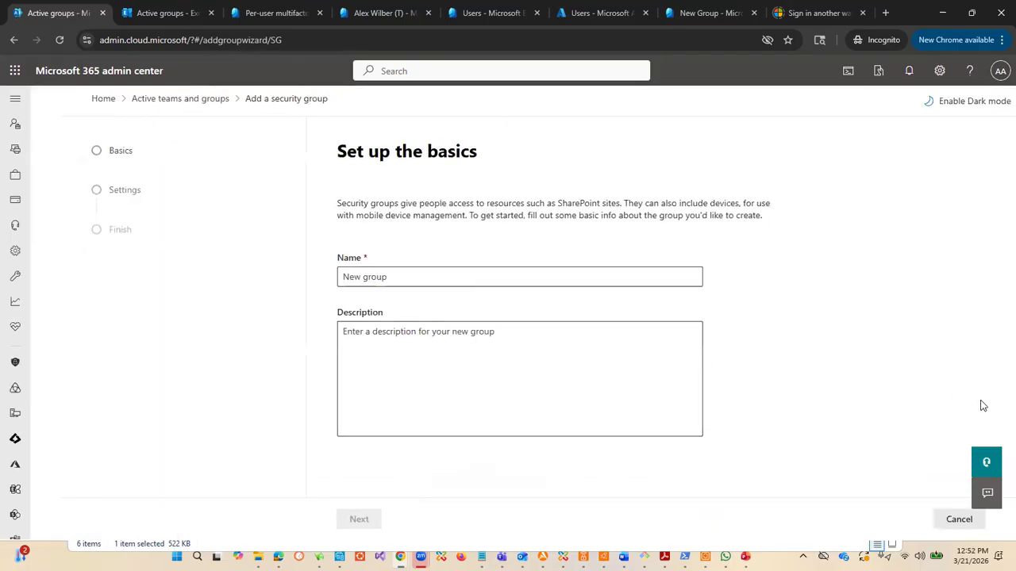
click(509, 276)
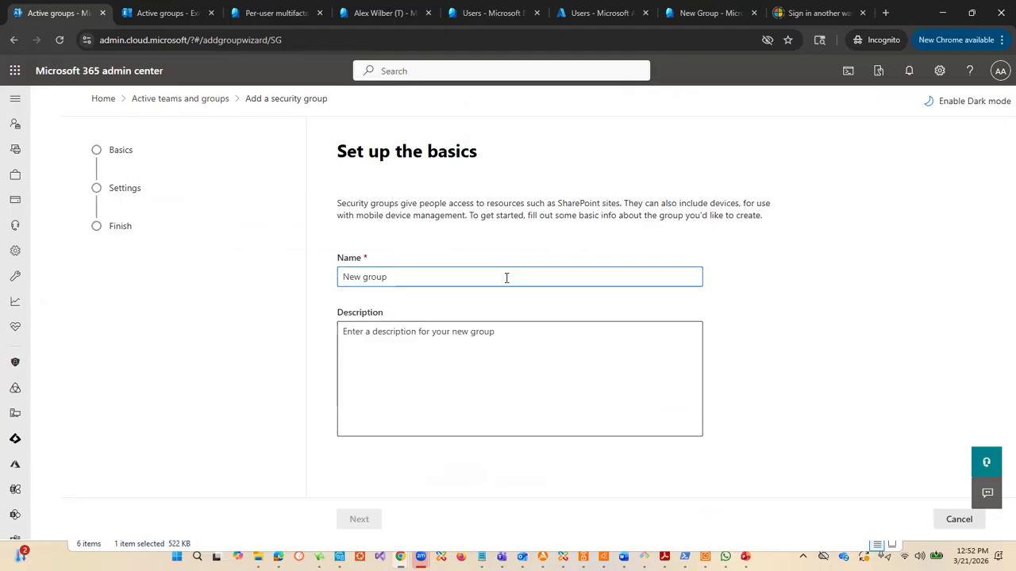
text(name1)
click(398, 367)
click(359, 520)
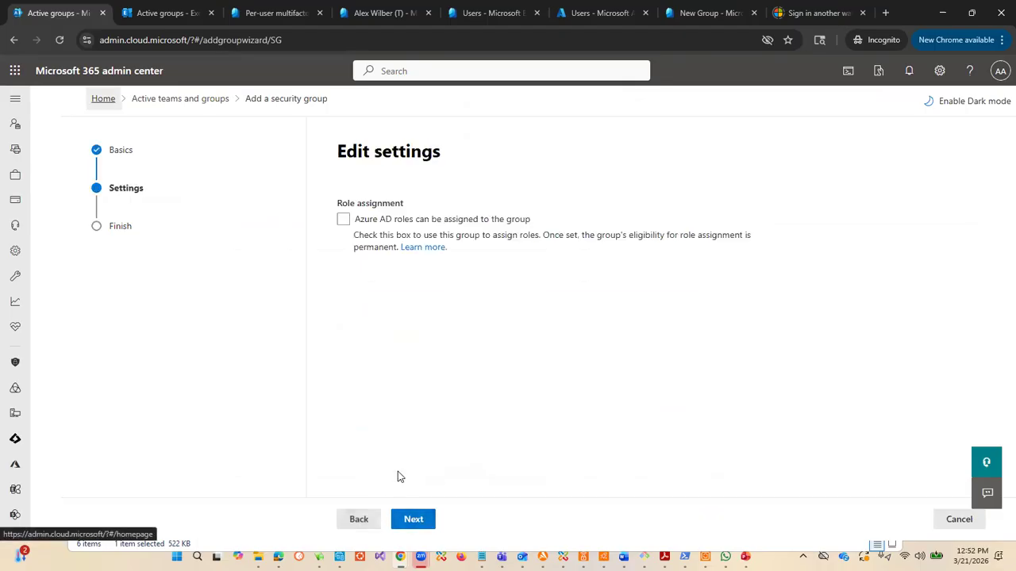
Step: Create the name1 security group with role assignment disabled and return to the security groups list
click(344, 223)
click(414, 520)
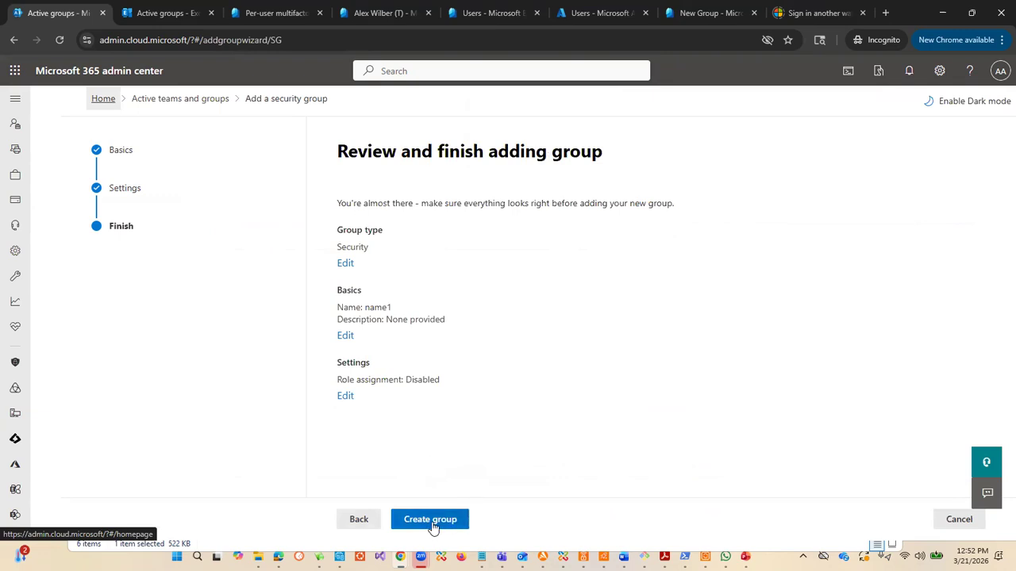
click(433, 526)
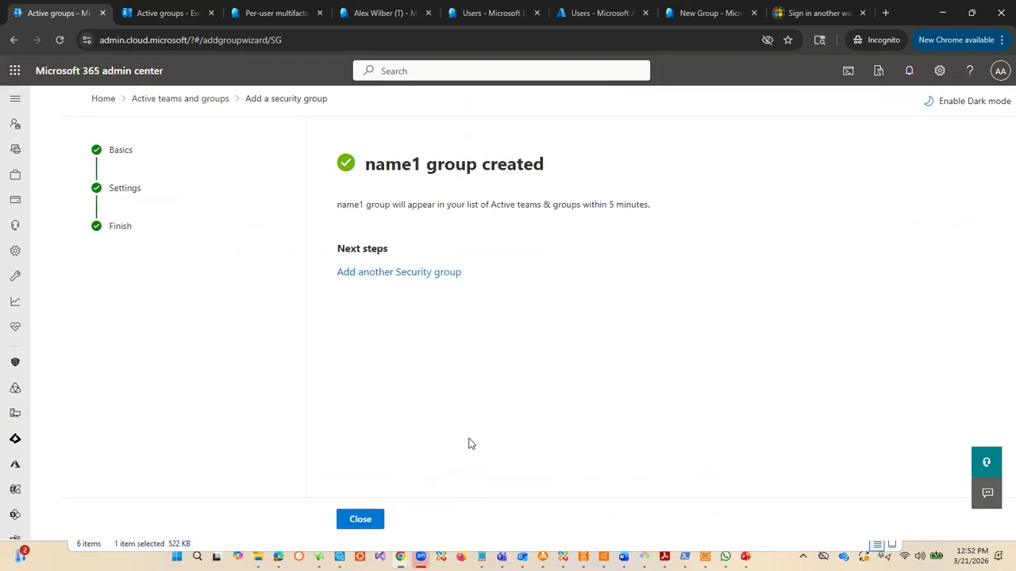
click(365, 521)
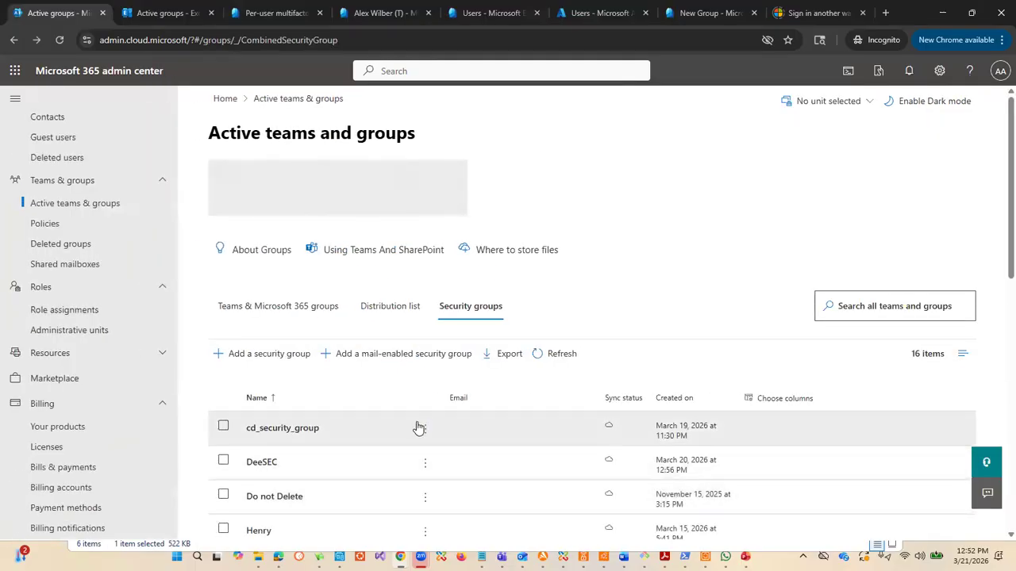
Step: Open the name1 security group's member management and start adding members
scroll(404, 432, down, 2)
scroll(293, 408, down, 5)
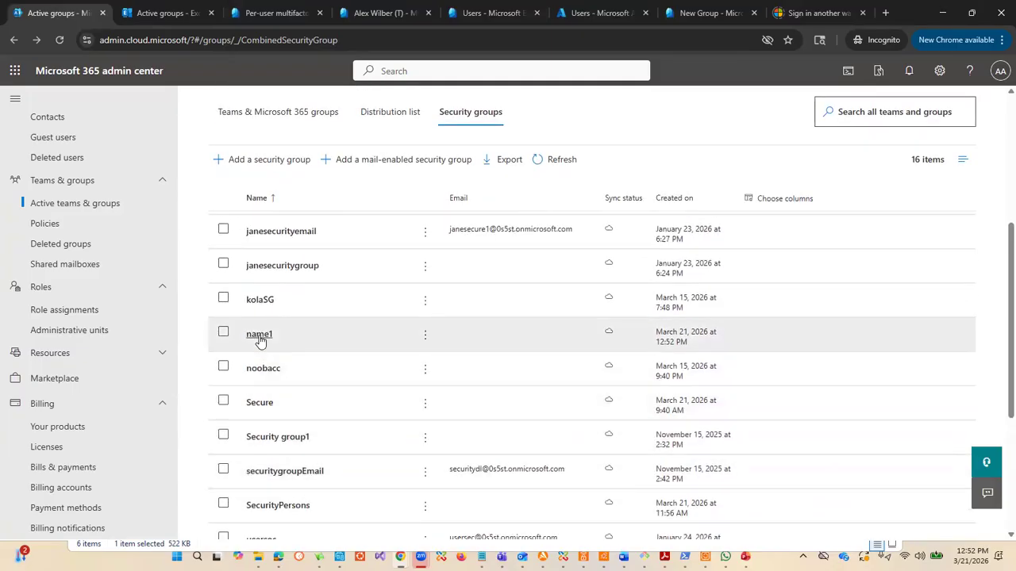
click(258, 336)
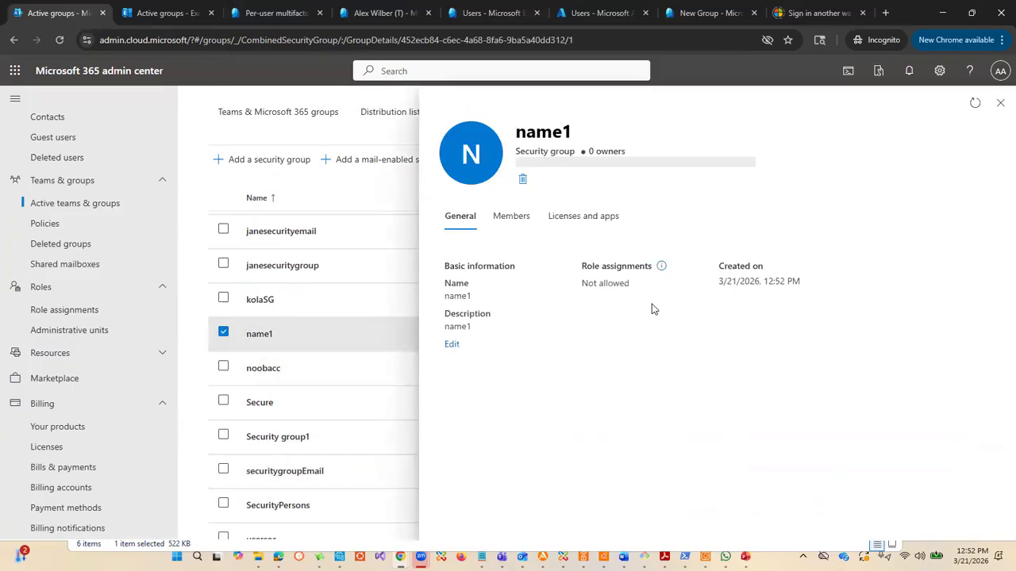
click(518, 225)
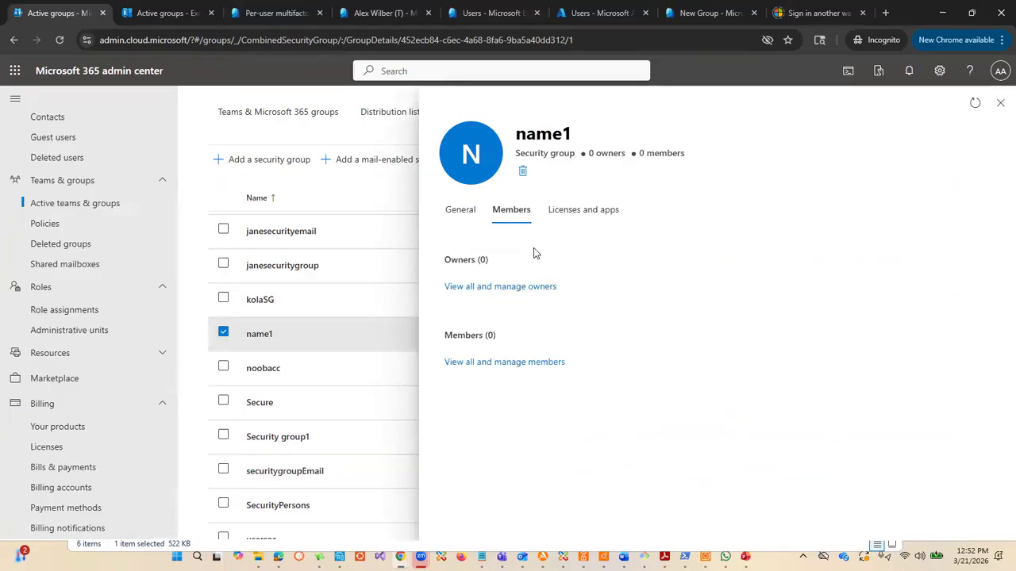
click(496, 363)
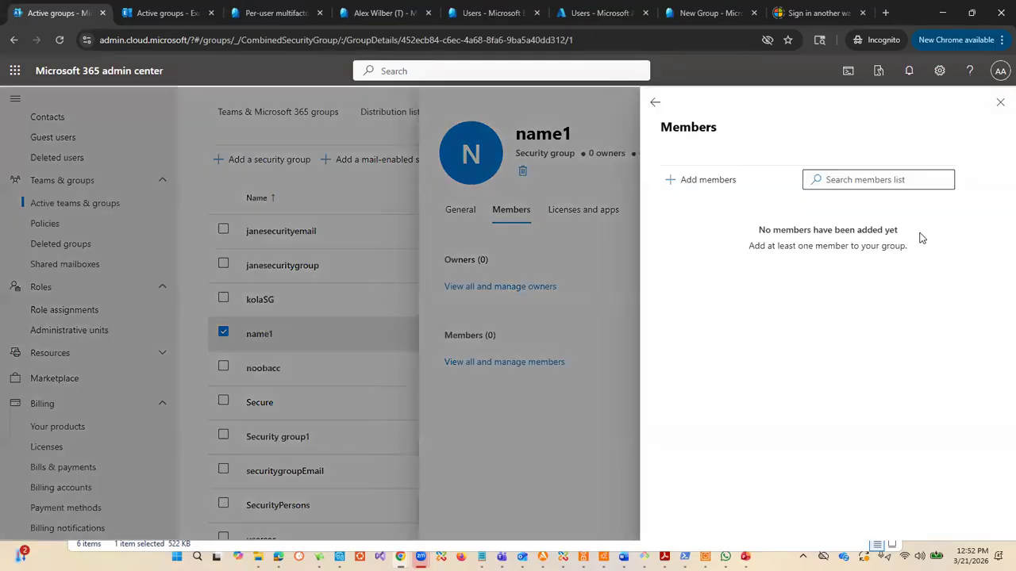
click(708, 181)
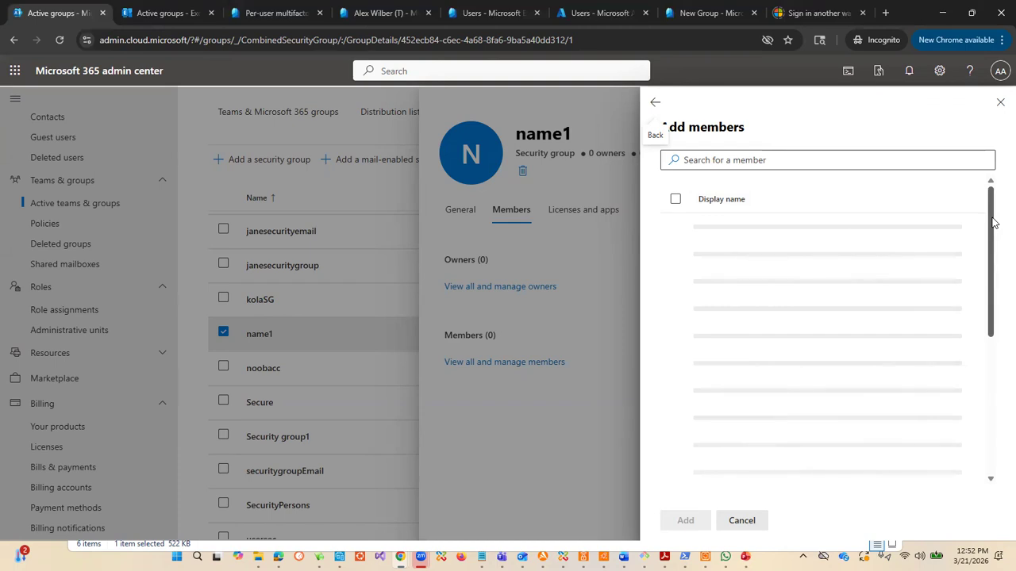
Step: Examine the candidate members for the name1 security group, including shared mailboxes and external accounts, and close the group details without adding anyone
drag(992, 223, 998, 187)
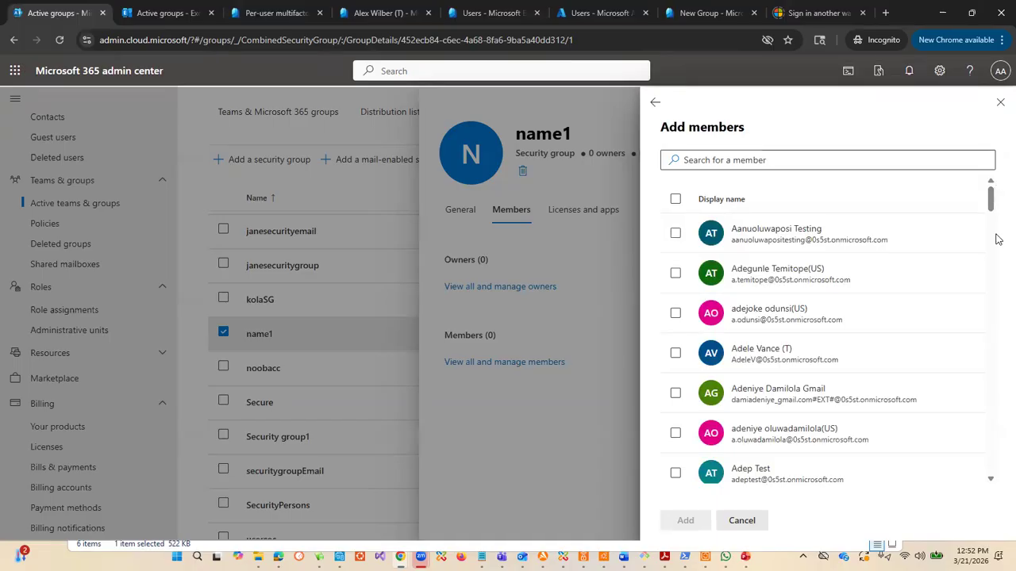
drag(990, 194, 981, 343)
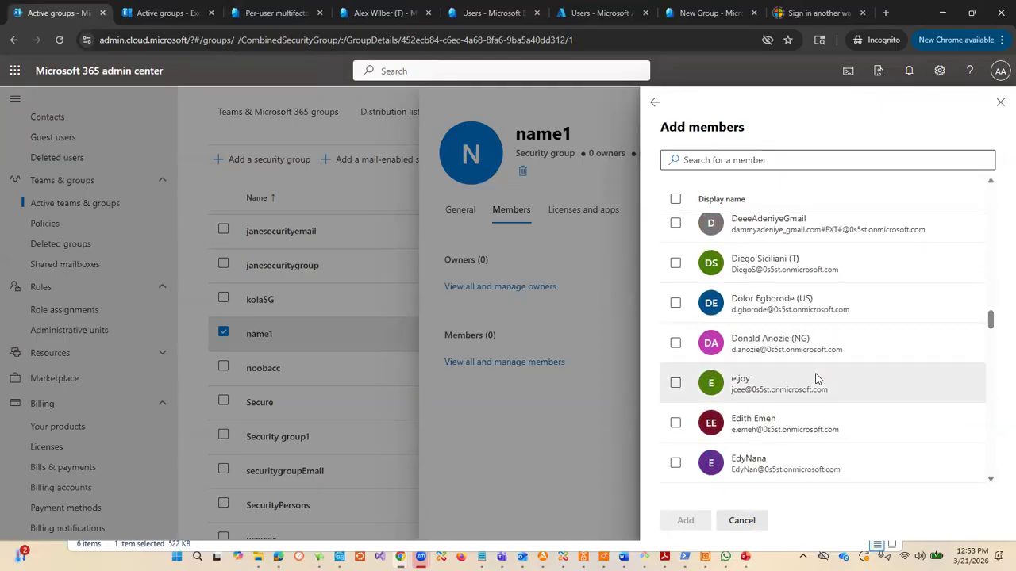
drag(990, 321, 997, 300)
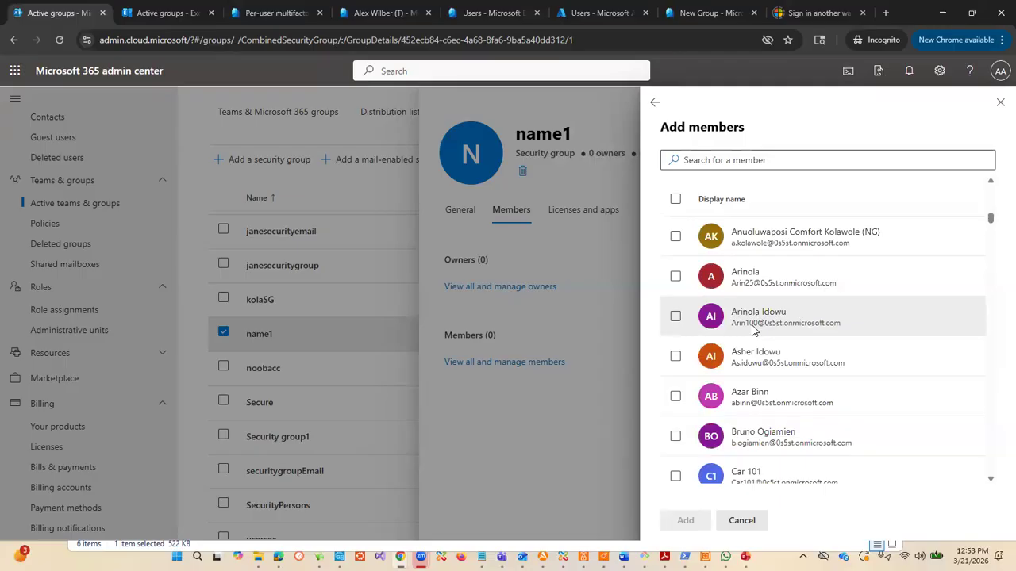
scroll(837, 306, down, 5)
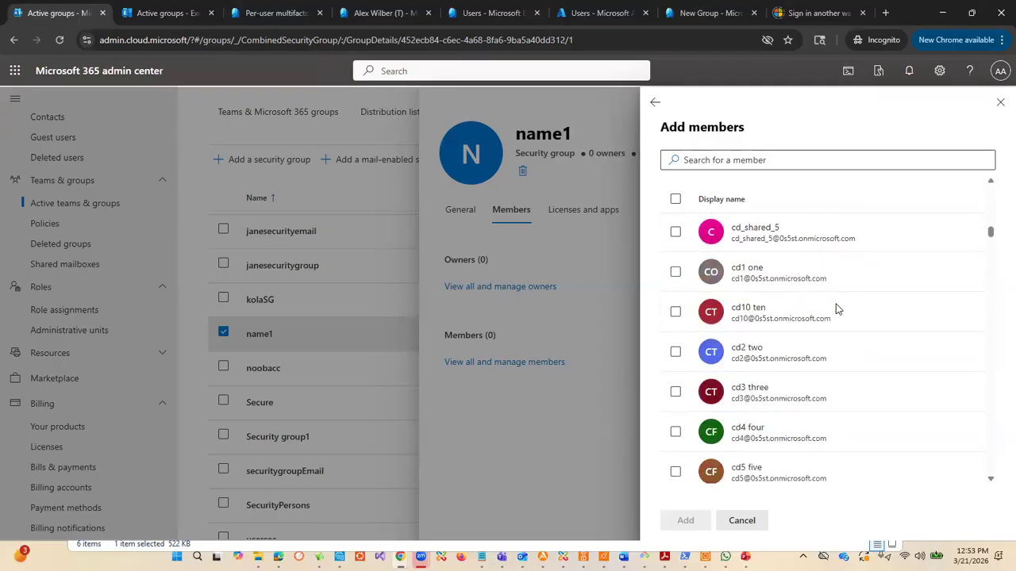
scroll(837, 310, down, 6)
scroll(837, 320, down, 6)
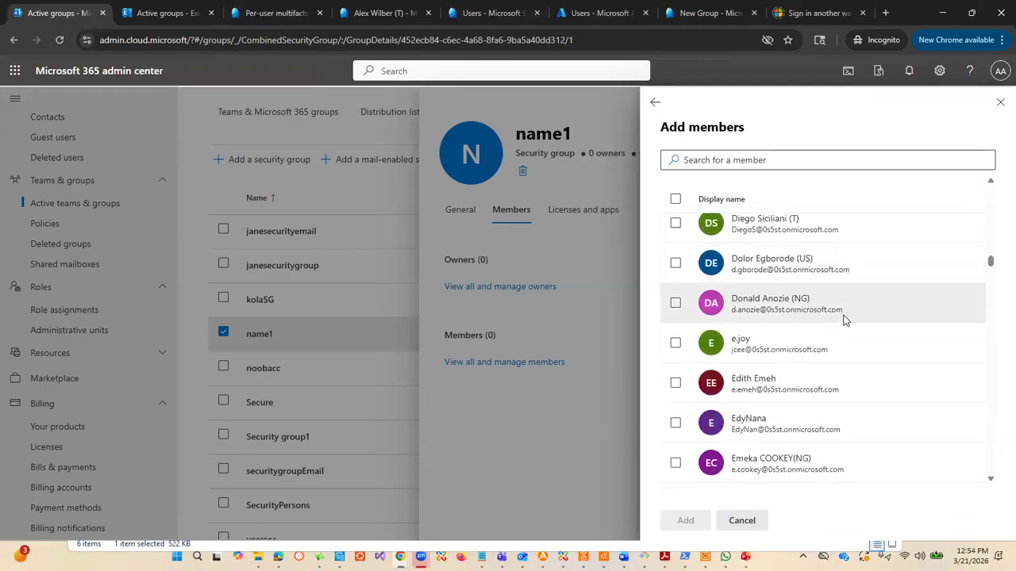
scroll(845, 318, up, 6)
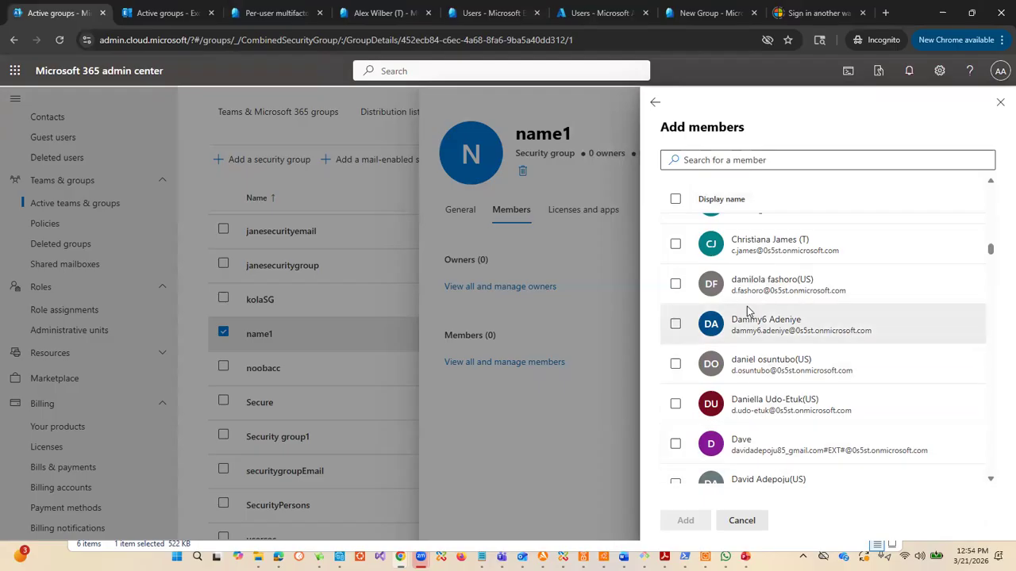
scroll(828, 313, up, 2)
scroll(825, 317, down, 2)
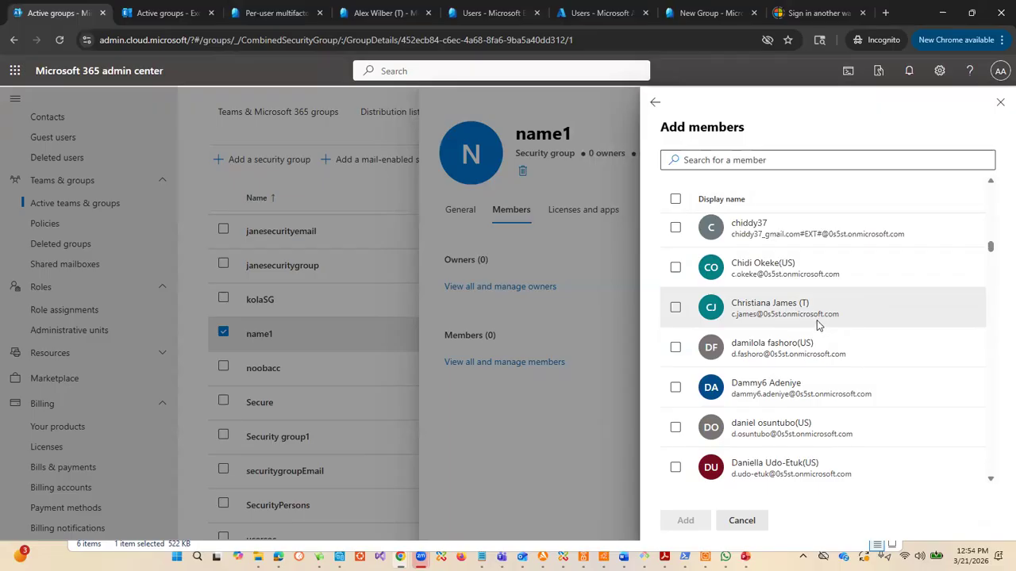
scroll(818, 327, down, 3)
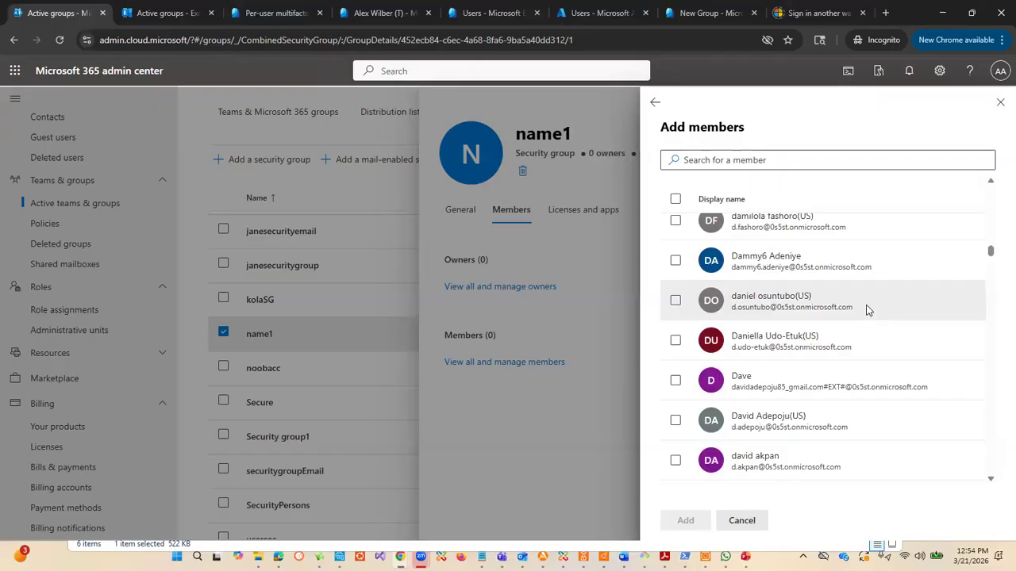
scroll(819, 324, up, 8)
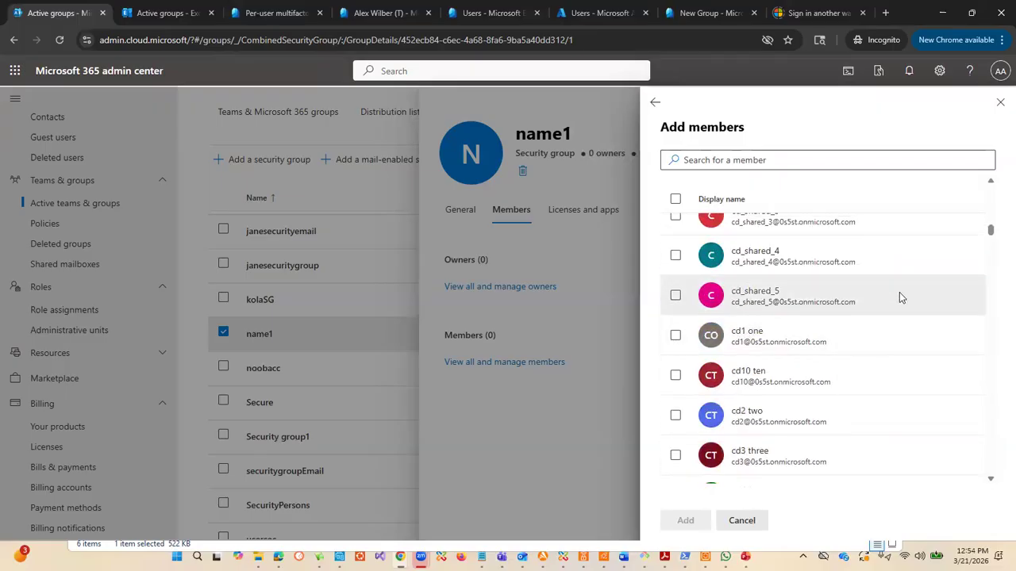
click(654, 104)
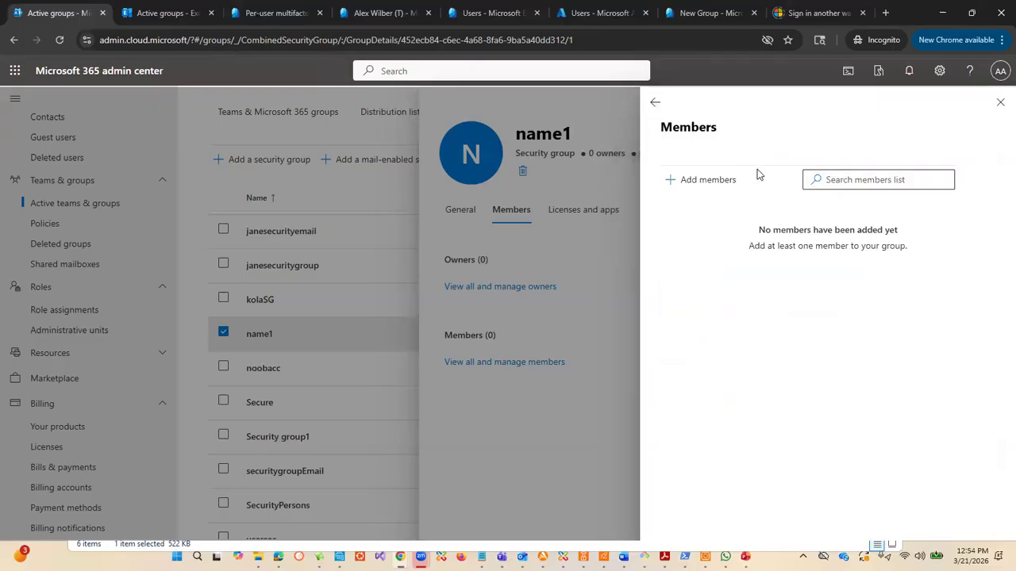
click(999, 104)
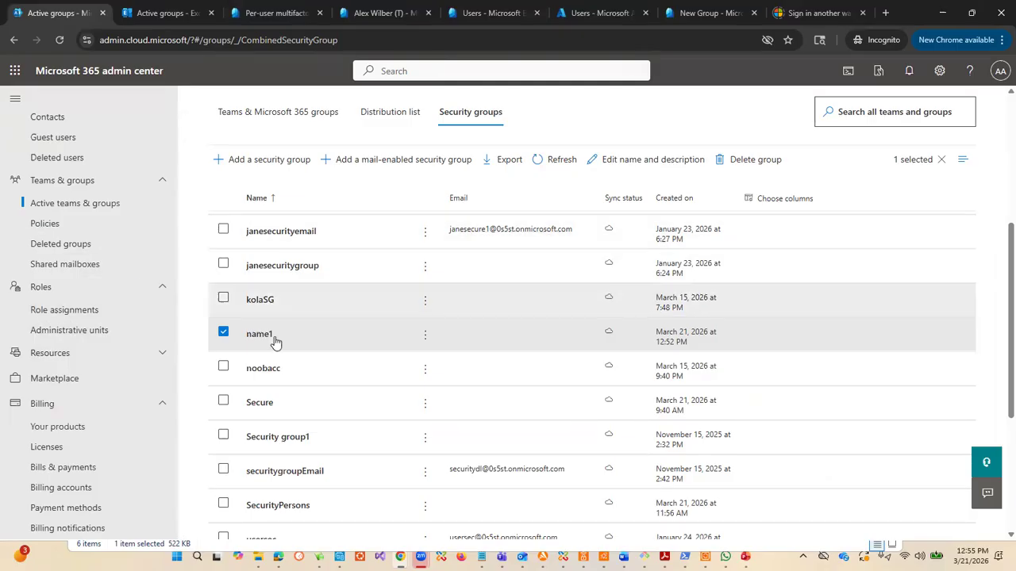
scroll(286, 294, down, 3)
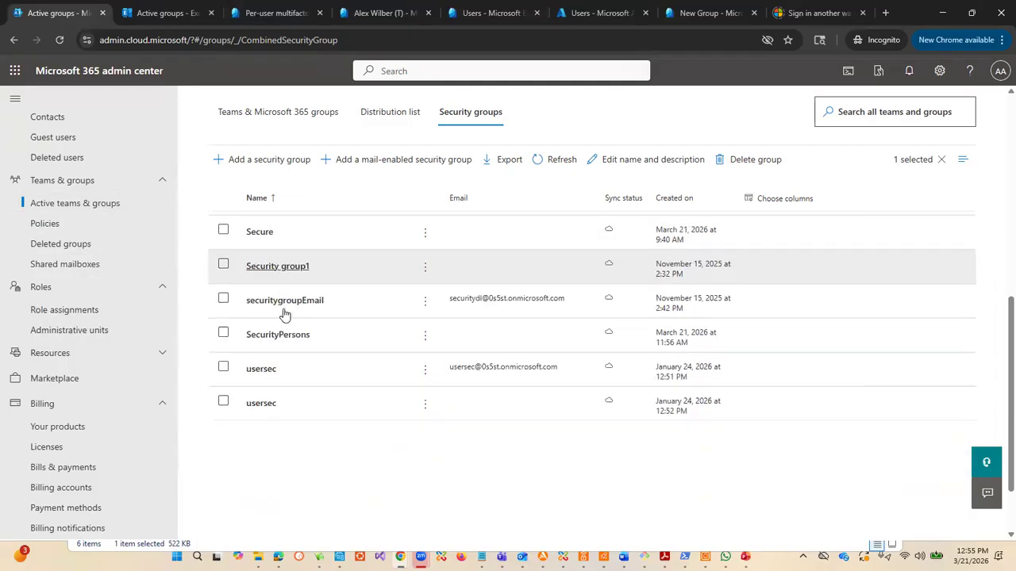
scroll(127, 333, up, 2)
scroll(321, 295, up, 5)
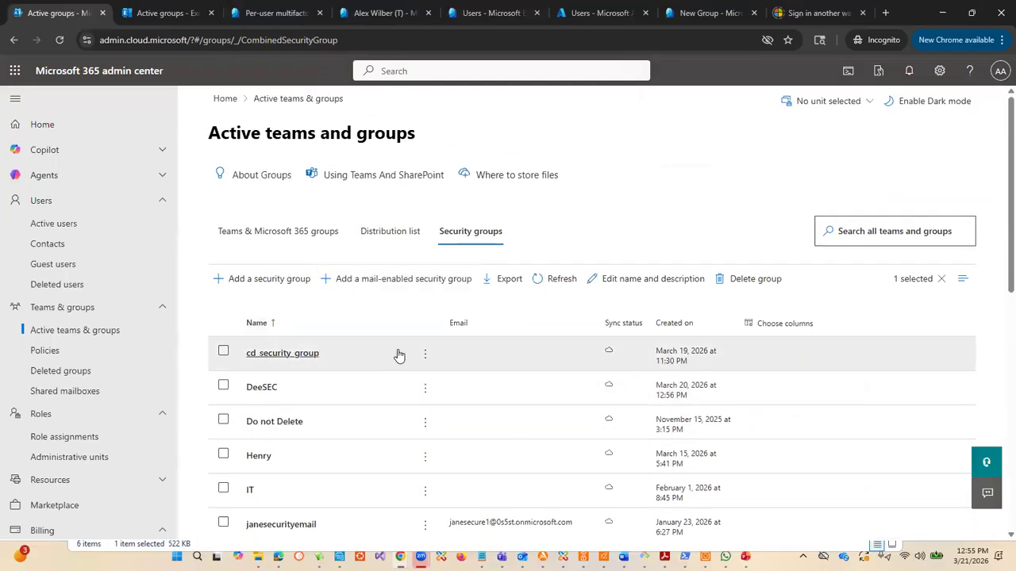
scroll(397, 354, down, 2)
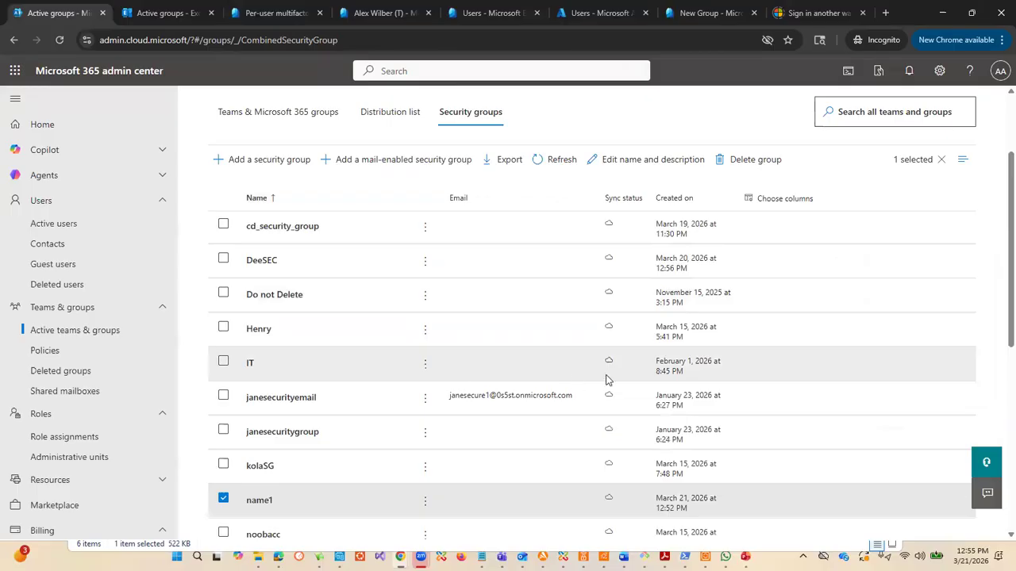
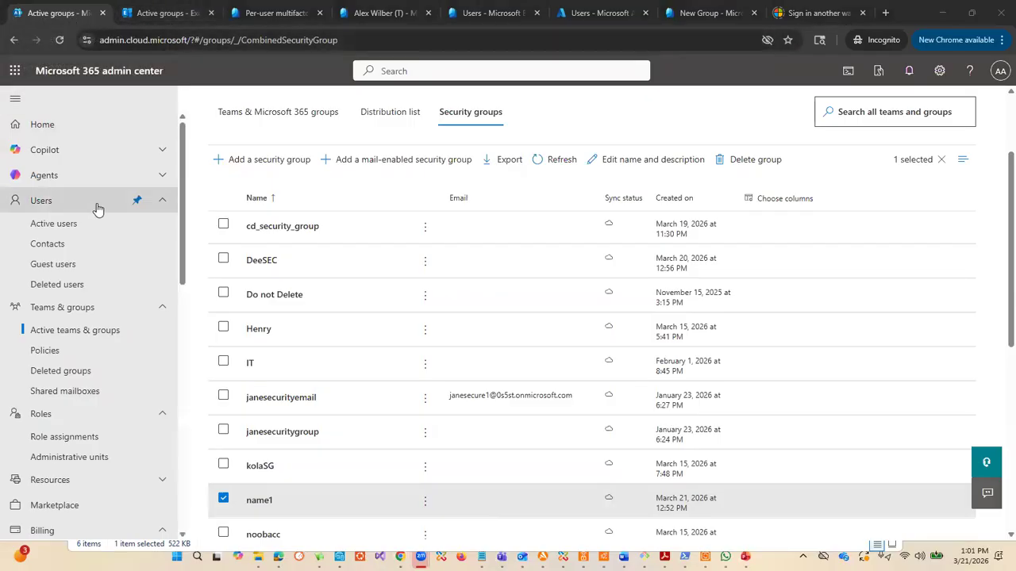
Step: Open the shared mailboxes list from the teams and groups area and look through the existing mailboxes
scroll(90, 199, down, 4)
scroll(87, 209, up, 4)
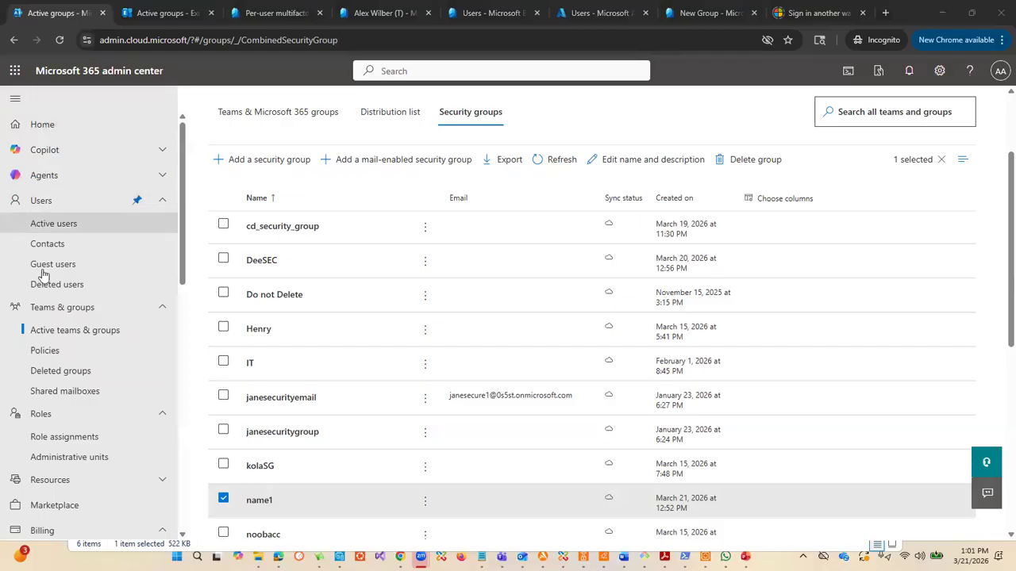
scroll(150, 273, down, 3)
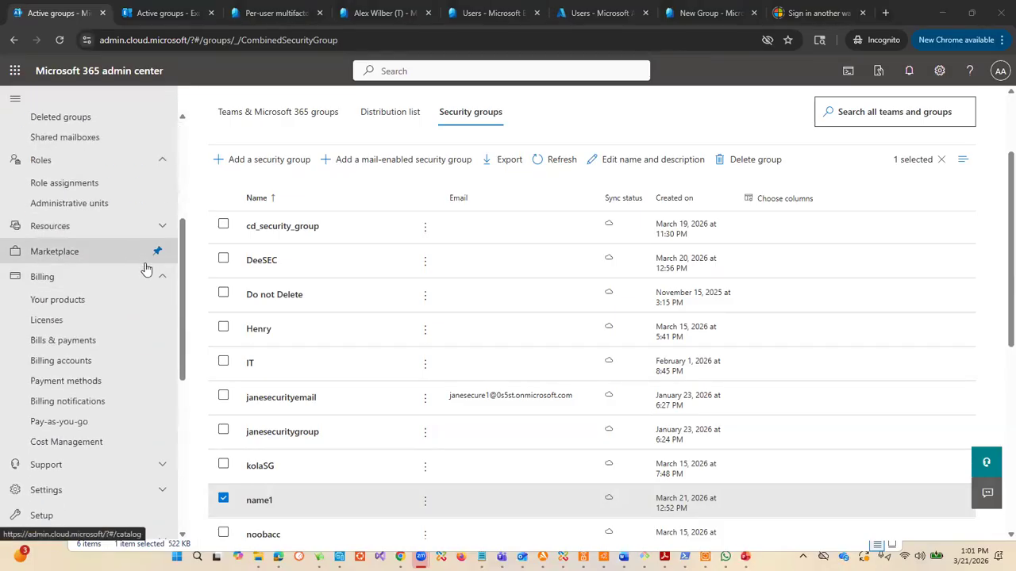
scroll(143, 278, down, 3)
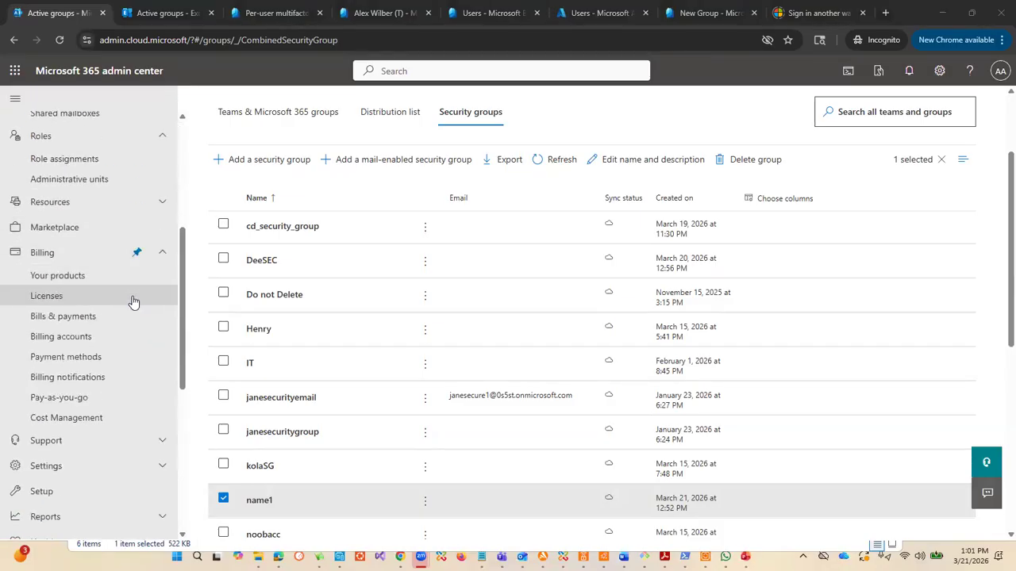
scroll(127, 294, up, 5)
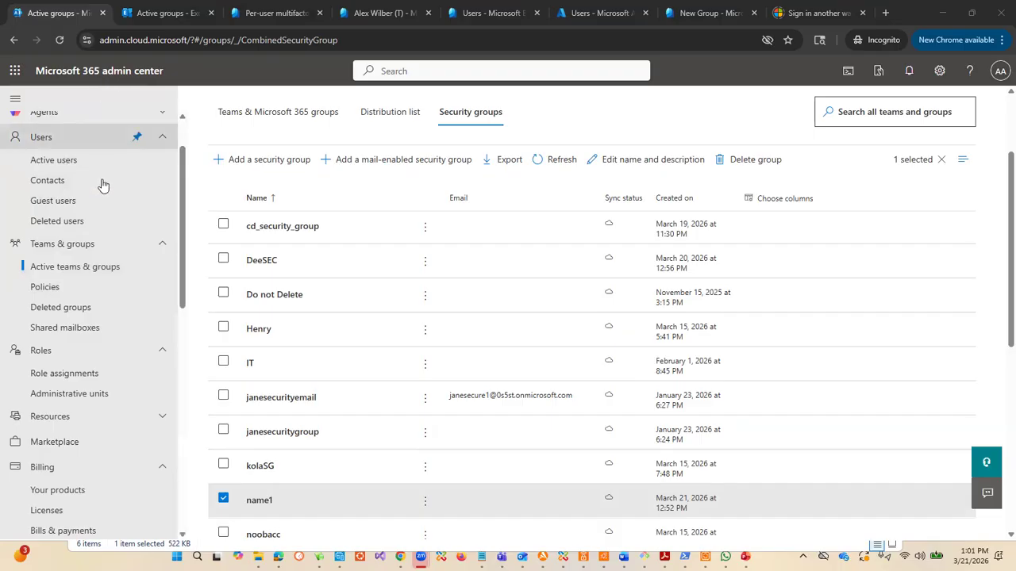
click(102, 272)
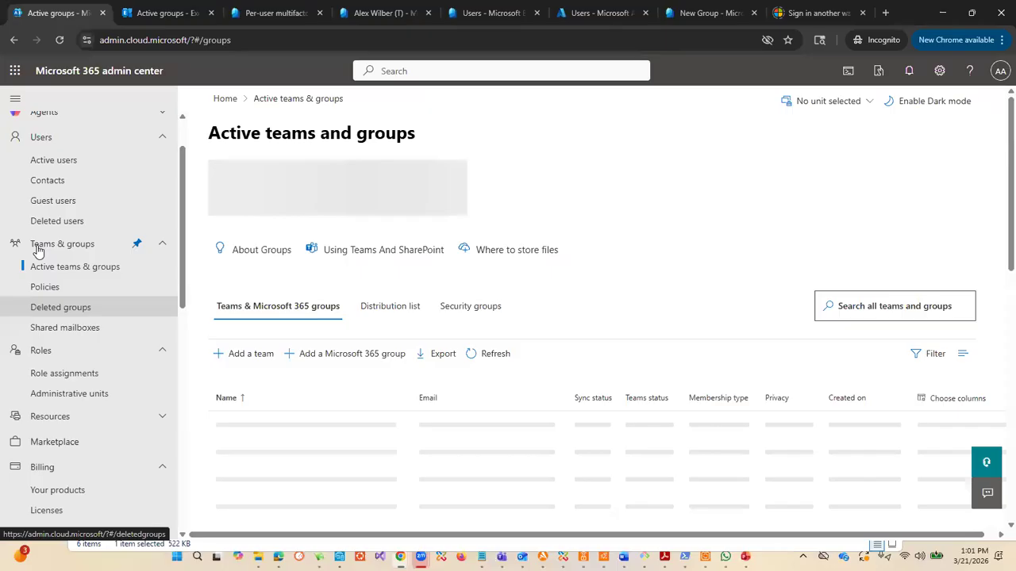
click(61, 330)
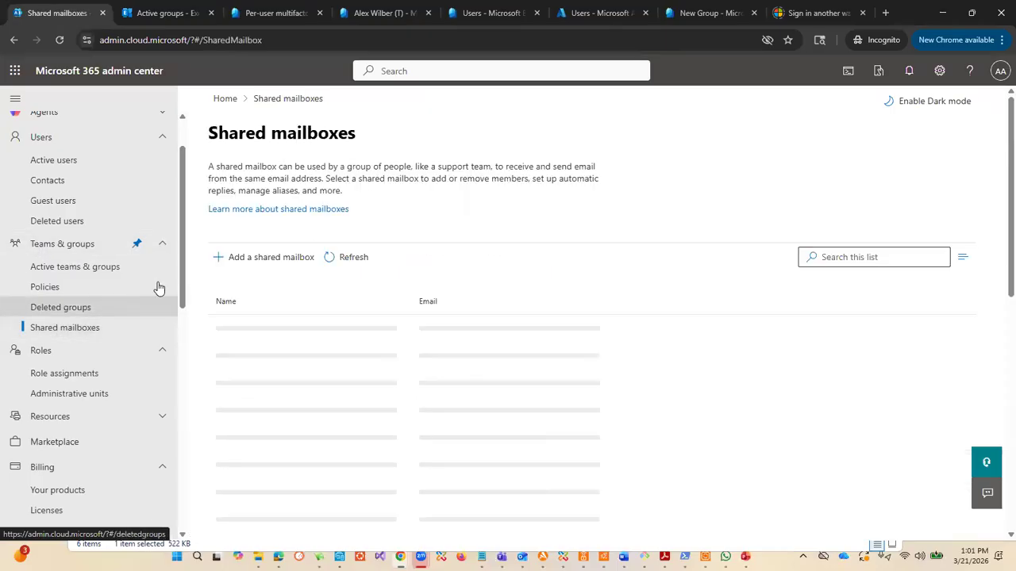
scroll(413, 388, down, 3)
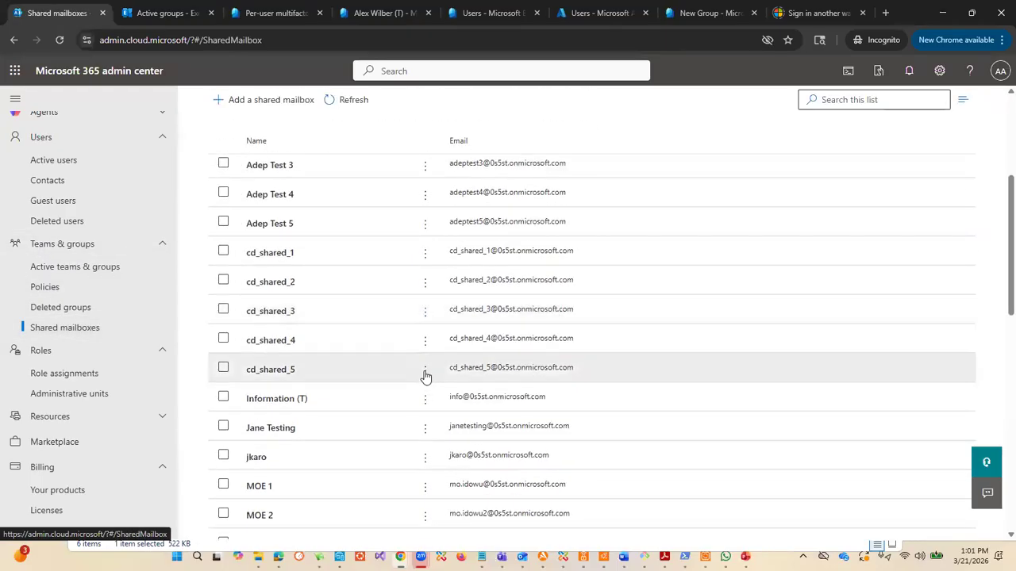
scroll(425, 376, up, 3)
scroll(429, 370, down, 2)
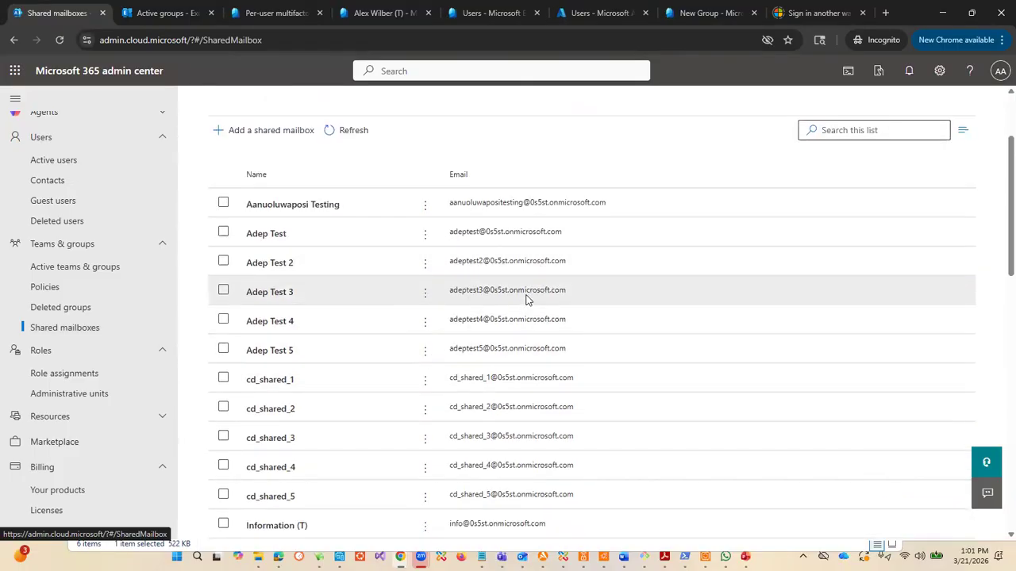
Step: Grant the administrator's US account read and manage permissions on the second-listed shared mailbox and return to its details
click(403, 243)
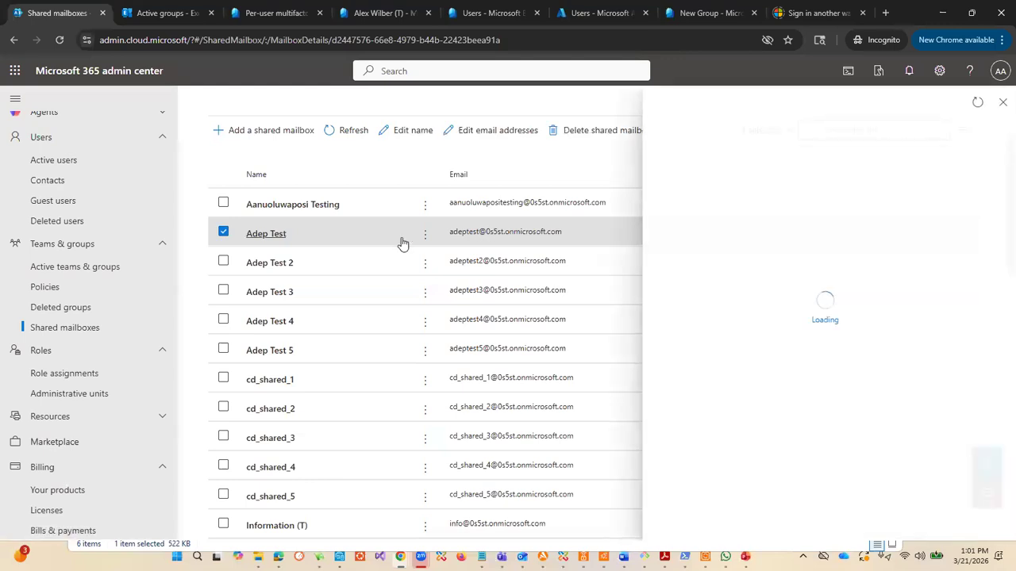
scroll(946, 310, down, 3)
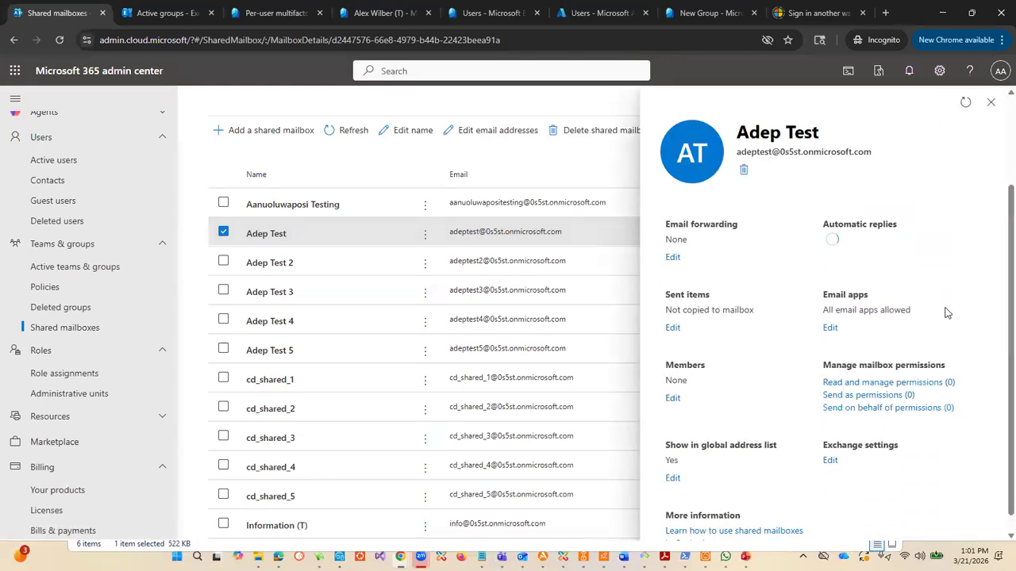
scroll(937, 326, down, 1)
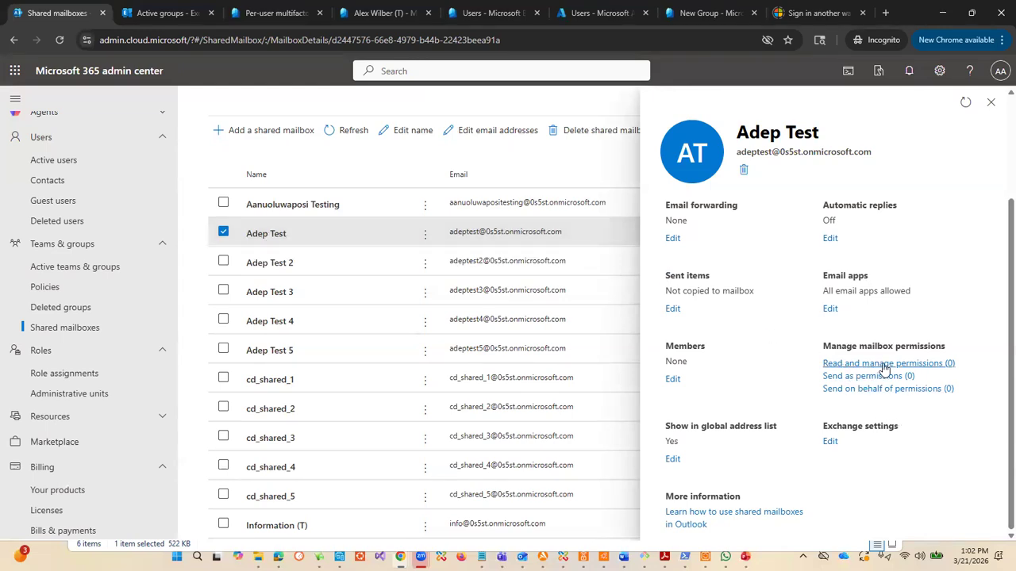
click(885, 364)
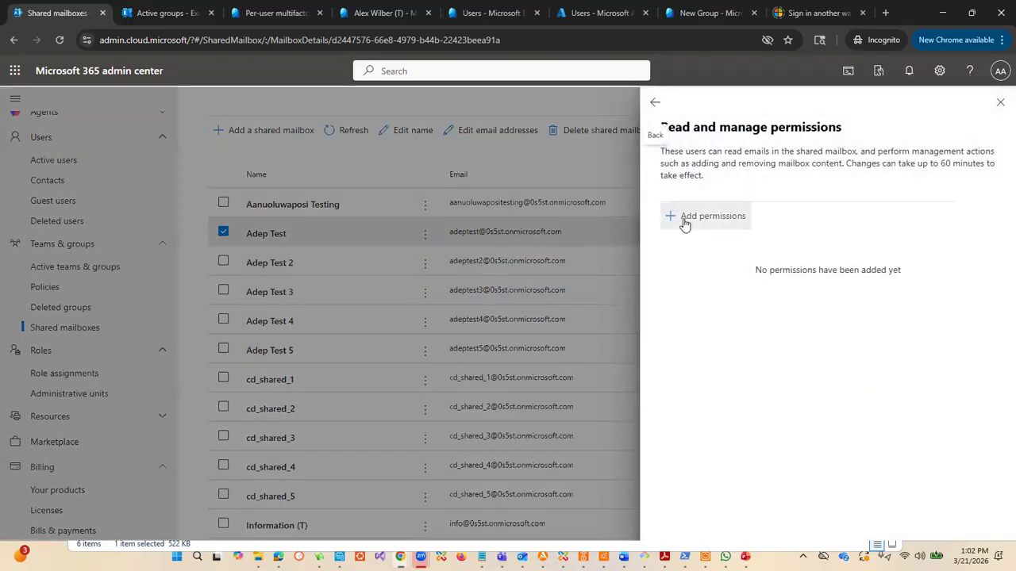
click(683, 217)
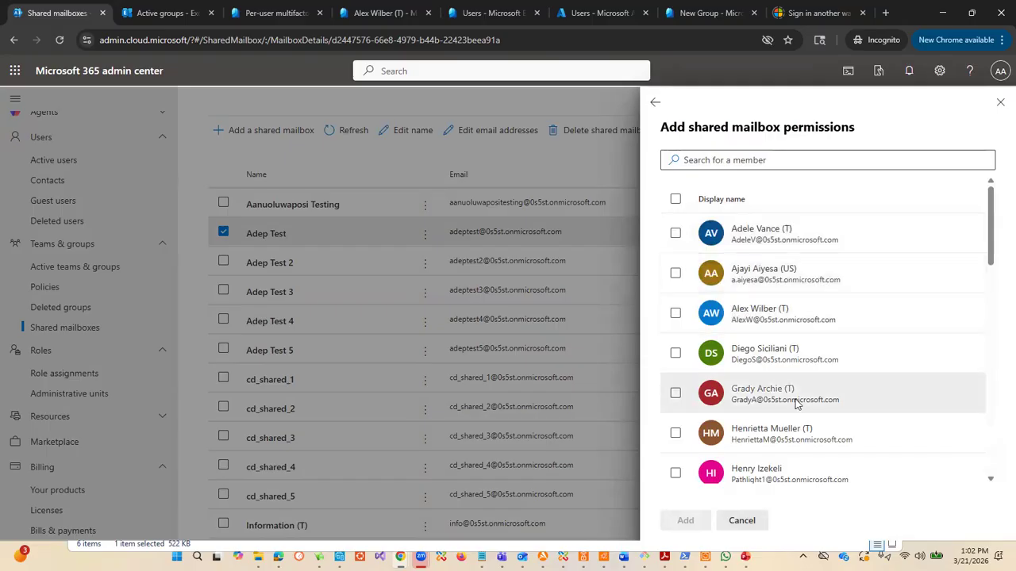
click(676, 273)
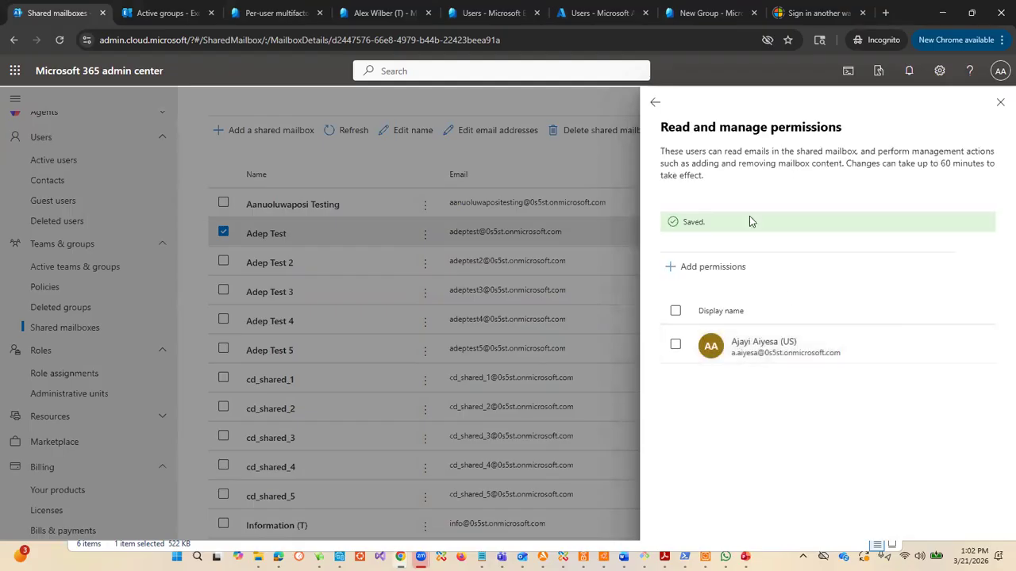
click(657, 104)
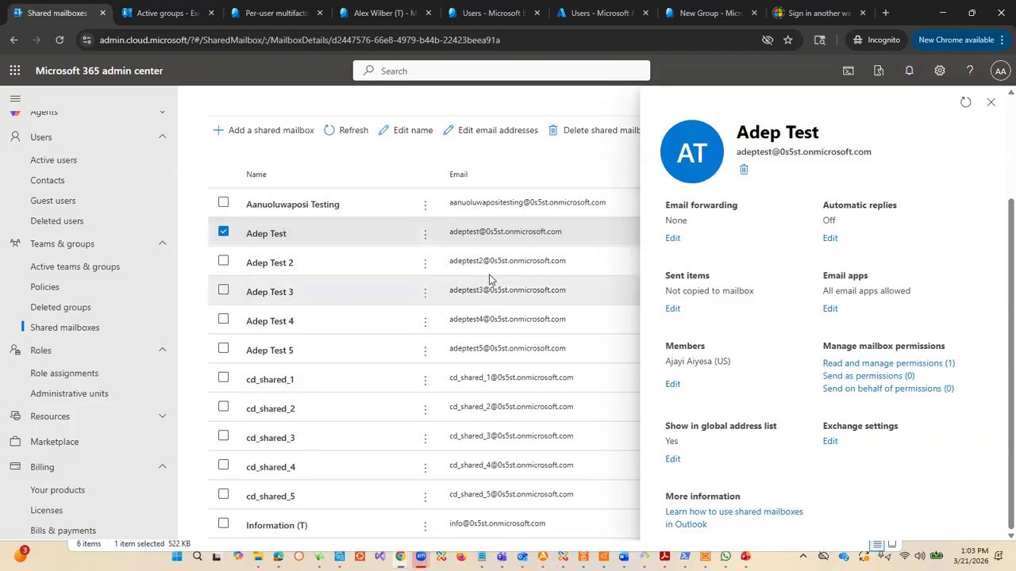
Step: Switch to the Outlook inbox window and examine the sender addresses available for the draft message
mouse_move(522, 557)
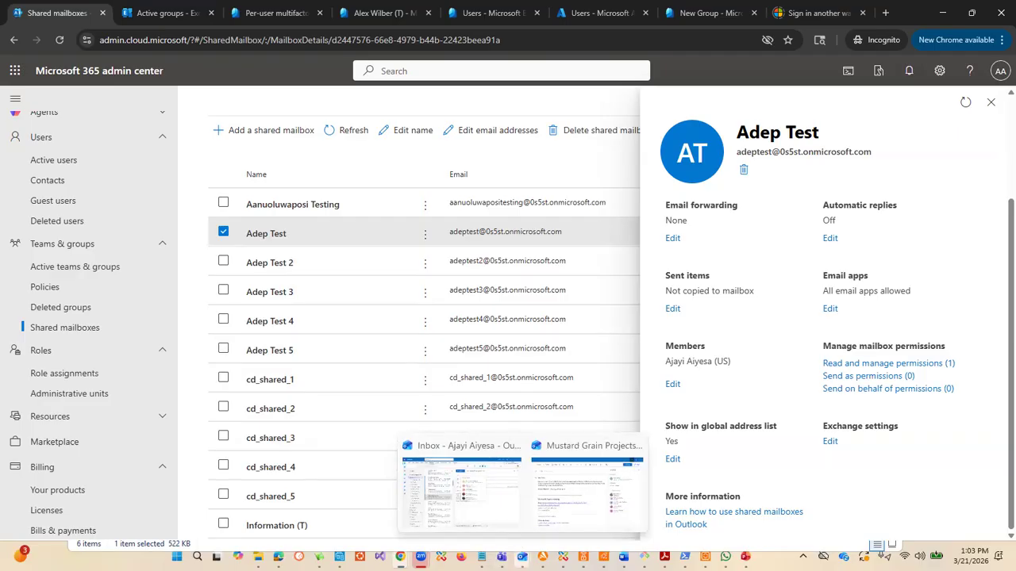
click(510, 549)
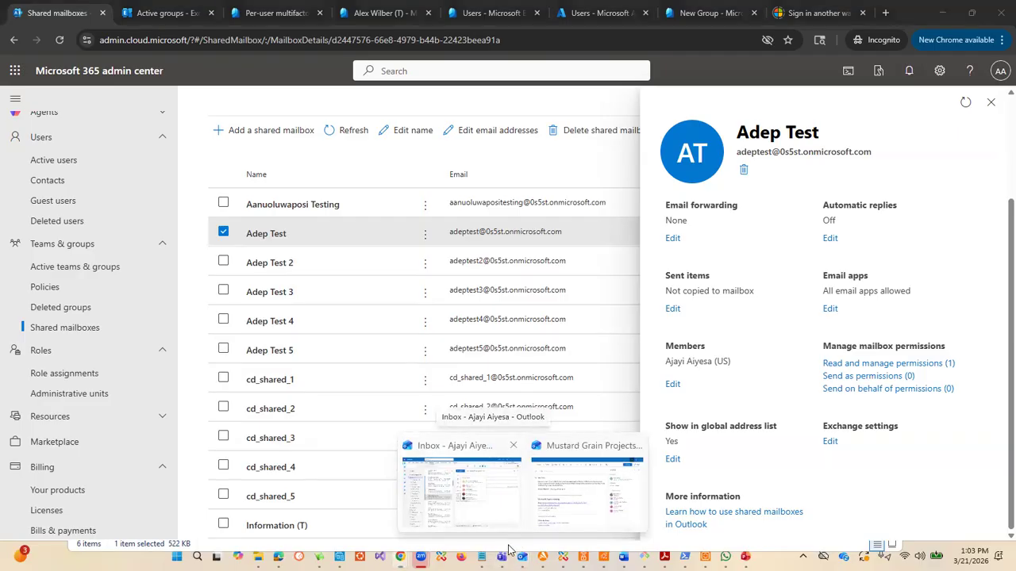
click(486, 498)
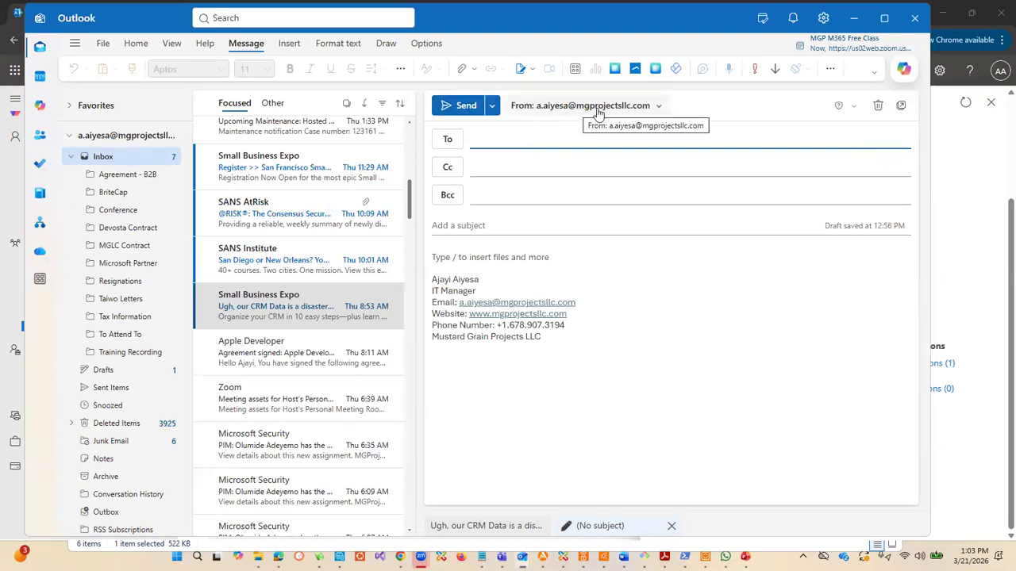
click(658, 106)
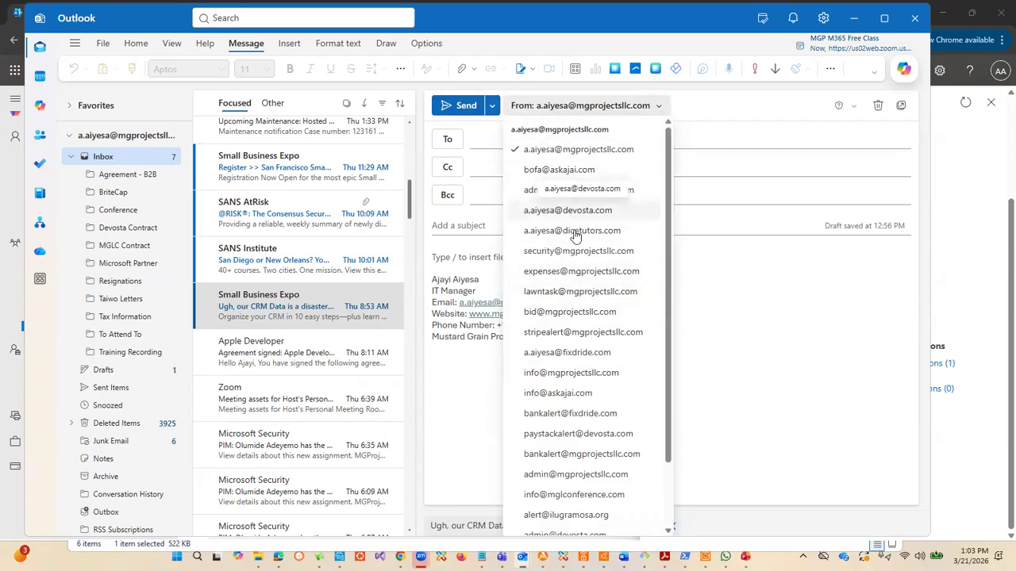
scroll(594, 346, down, 2)
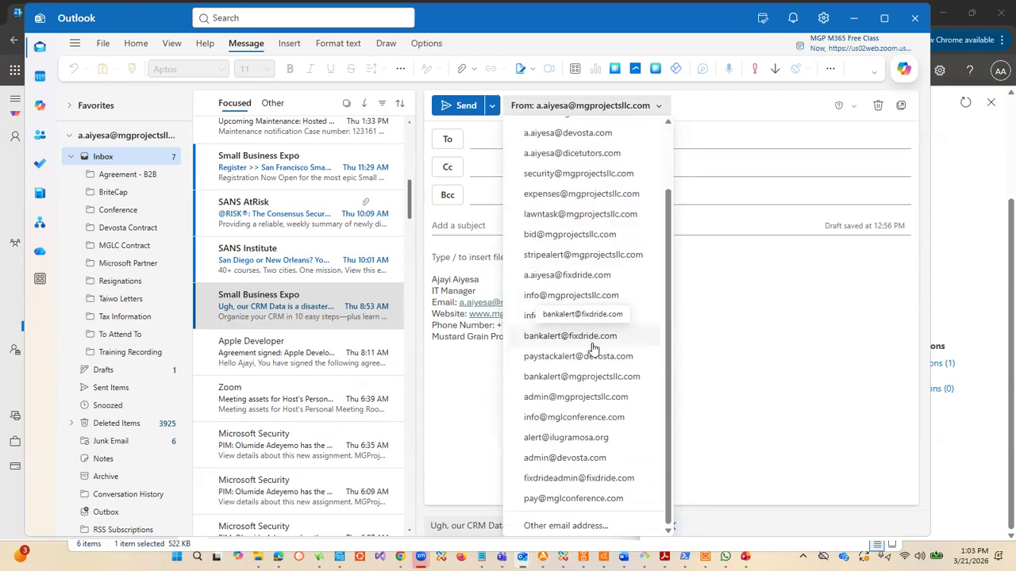
scroll(588, 318, up, 3)
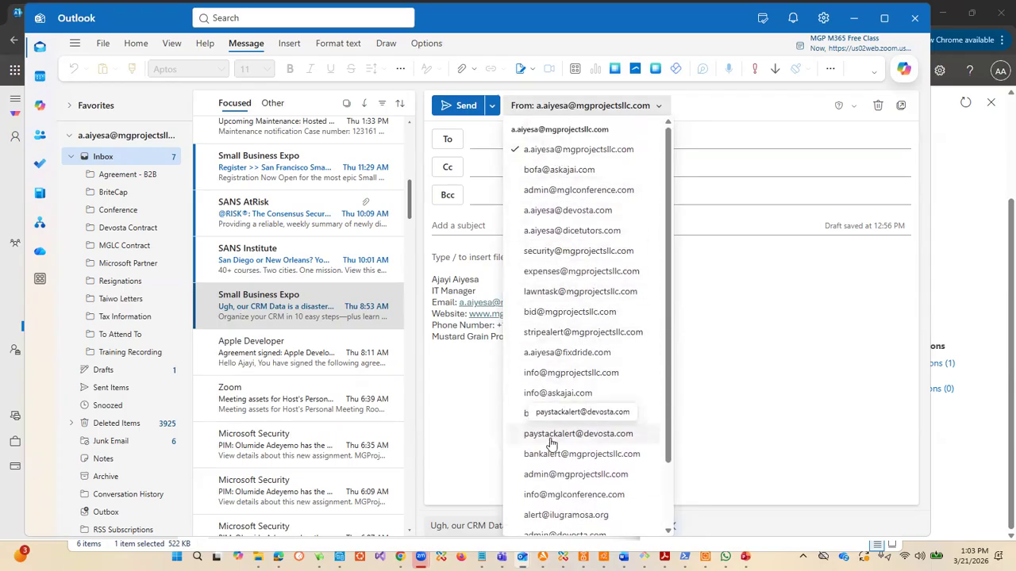
Step: Set the draft's sender to the Devosta address, review the sender choices again and return to the shared mailbox details
click(579, 211)
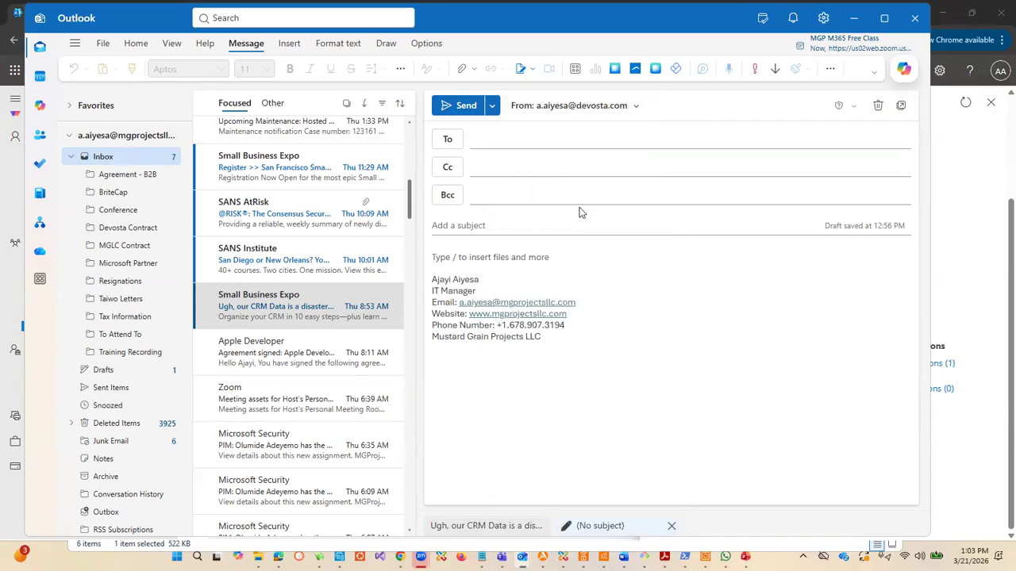
click(635, 107)
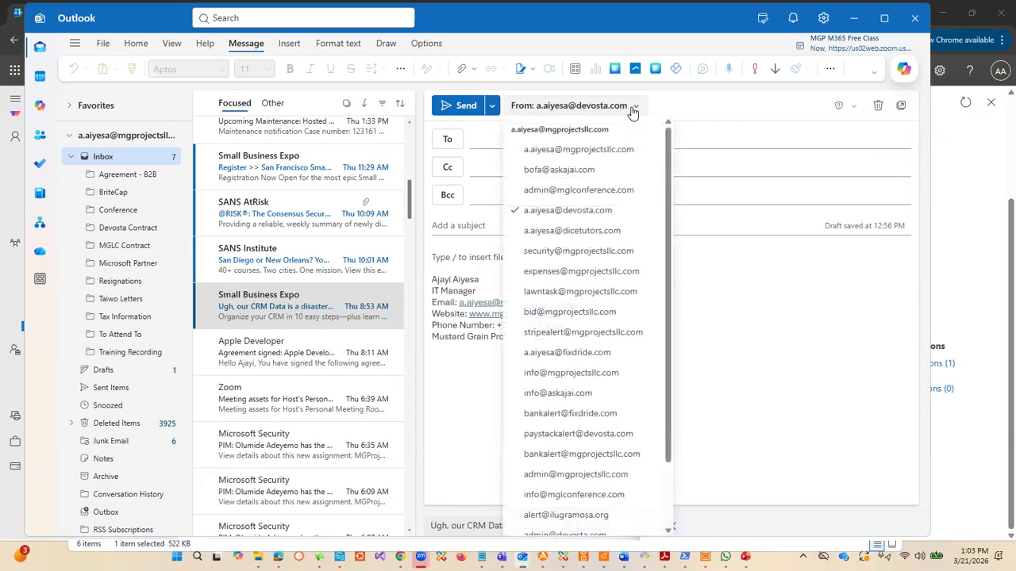
click(702, 106)
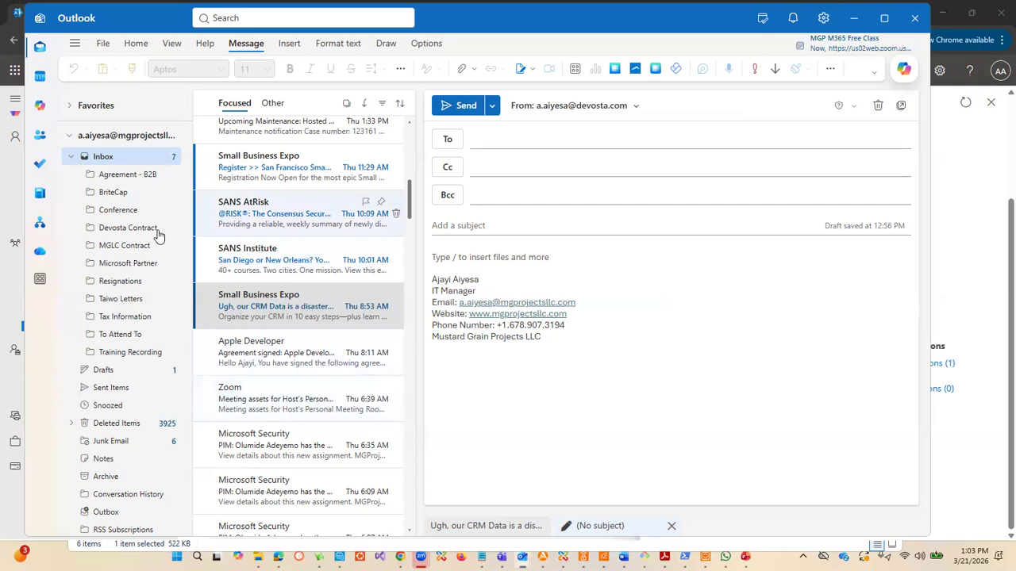
click(853, 19)
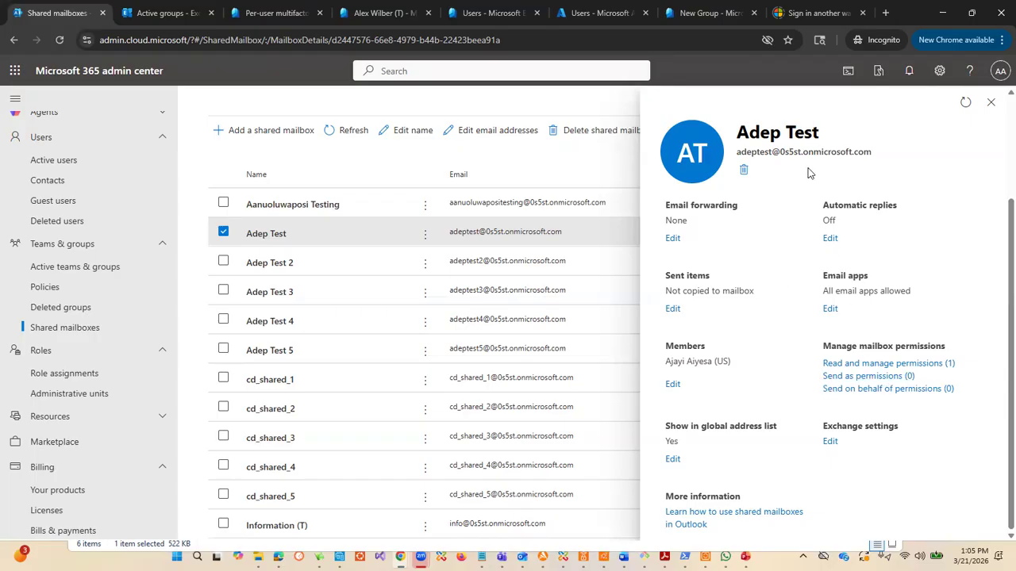
Step: Highlight the shared mailbox's display name and its email address in the details, and clear the highlight
drag(738, 133, 825, 135)
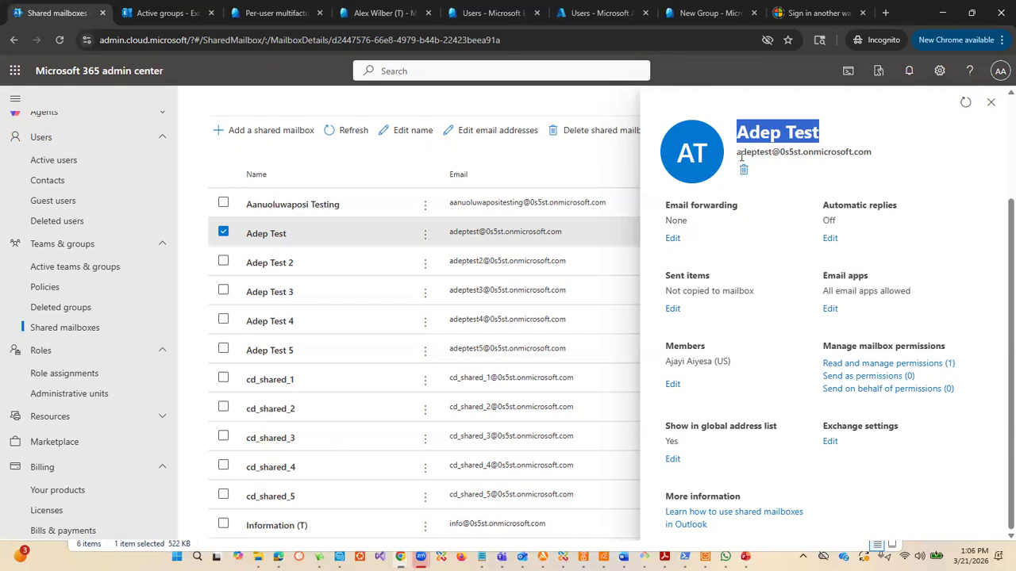
drag(742, 156, 895, 151)
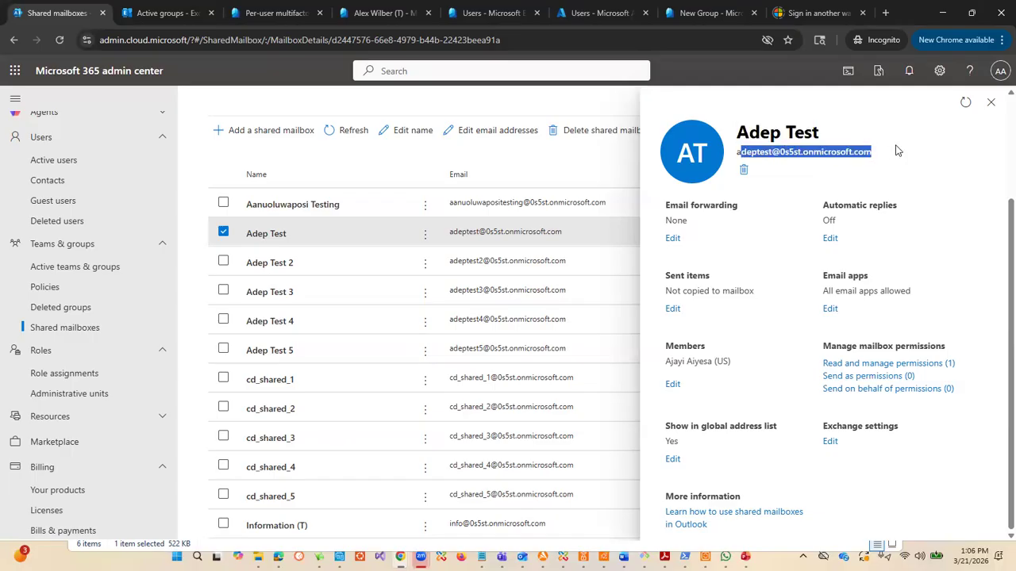
click(801, 156)
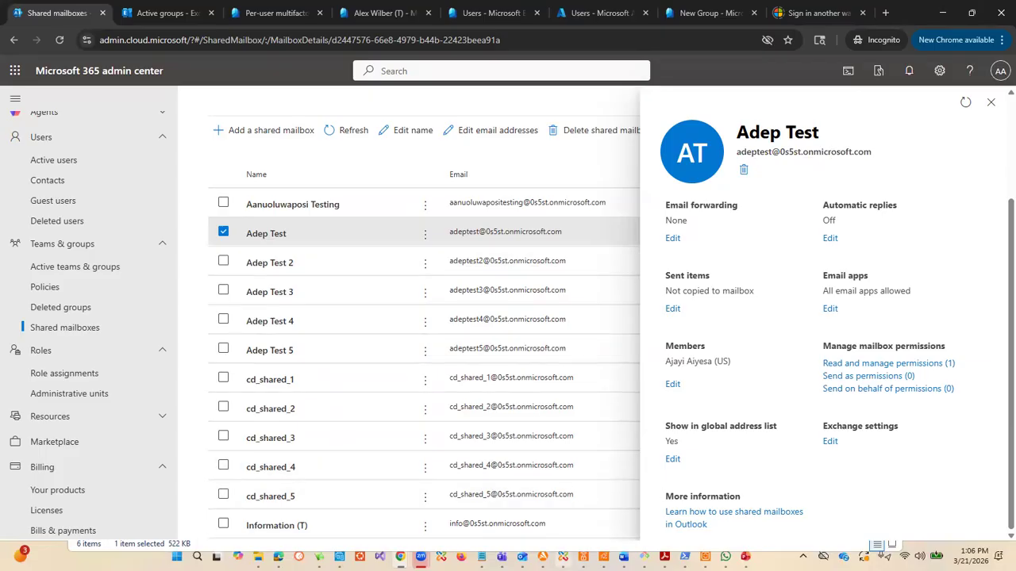
Step: Switch to the Outlook draft, set its sender to the mgprojectsllc info mailbox and return to the admin center
mouse_move(522, 554)
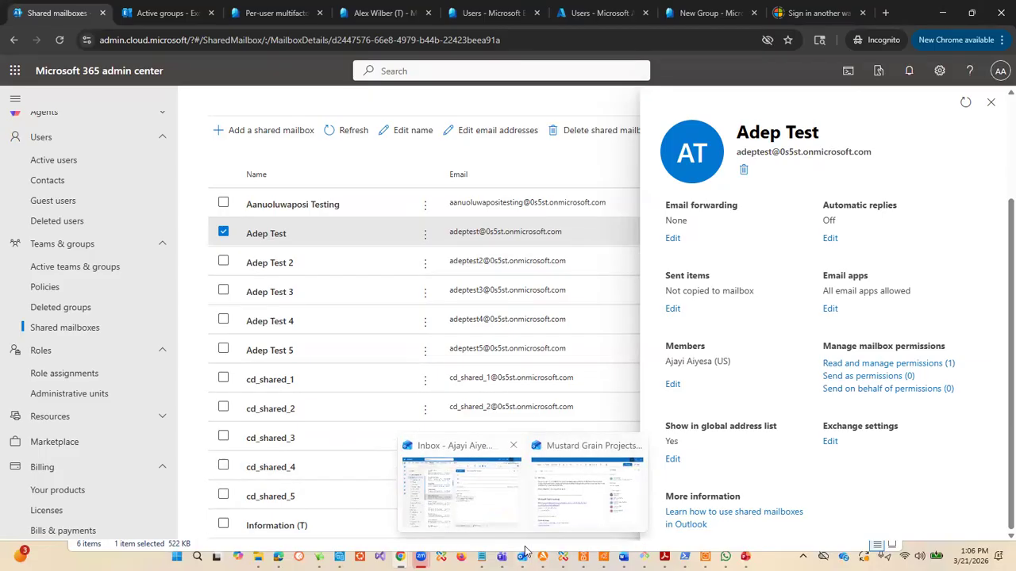
click(585, 484)
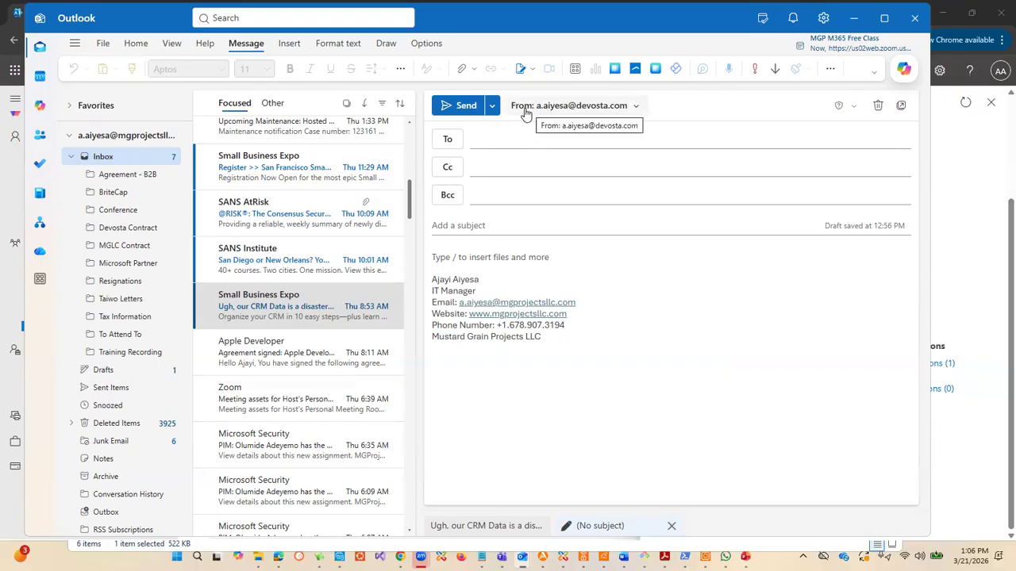
click(627, 108)
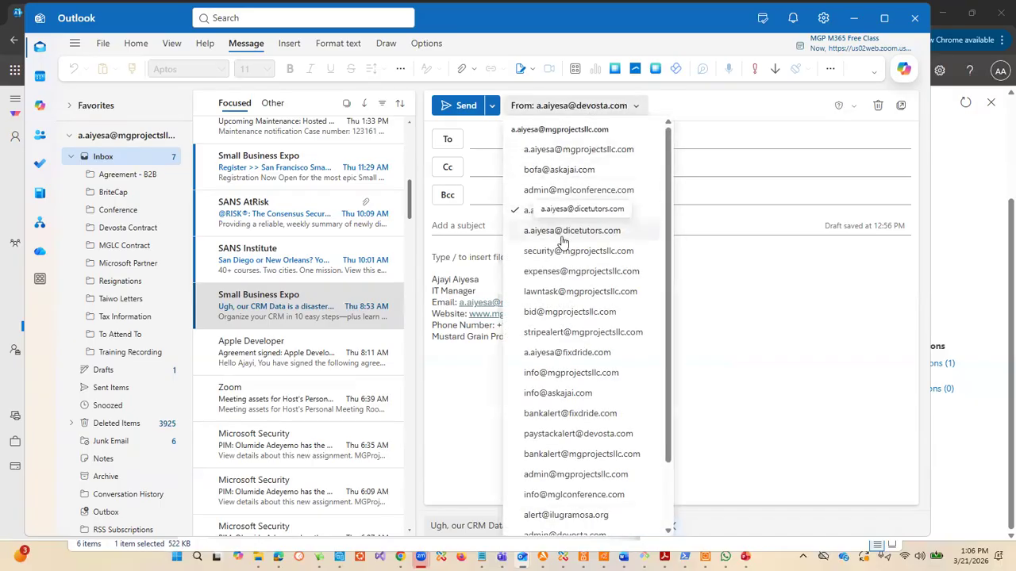
click(565, 372)
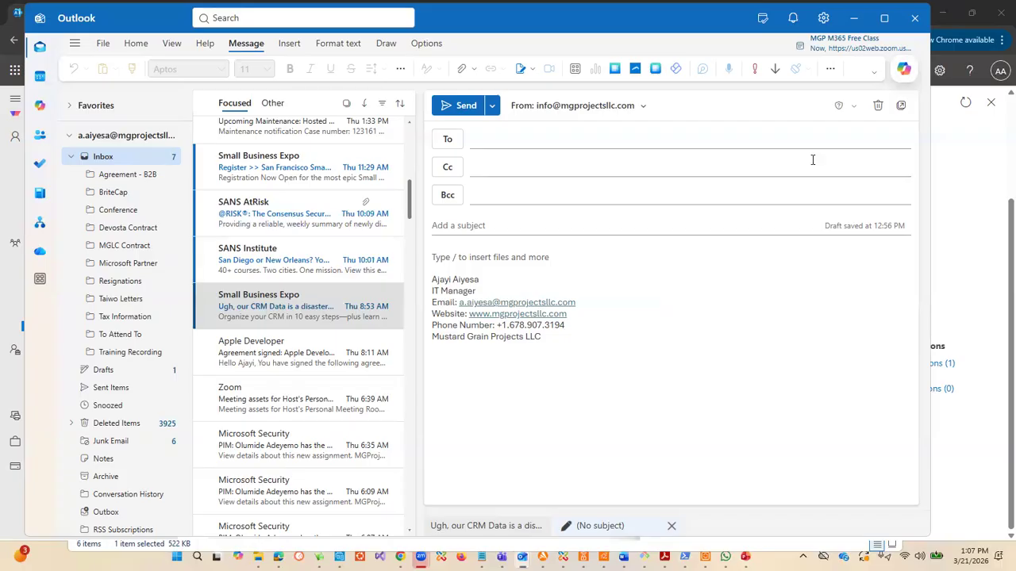
click(854, 25)
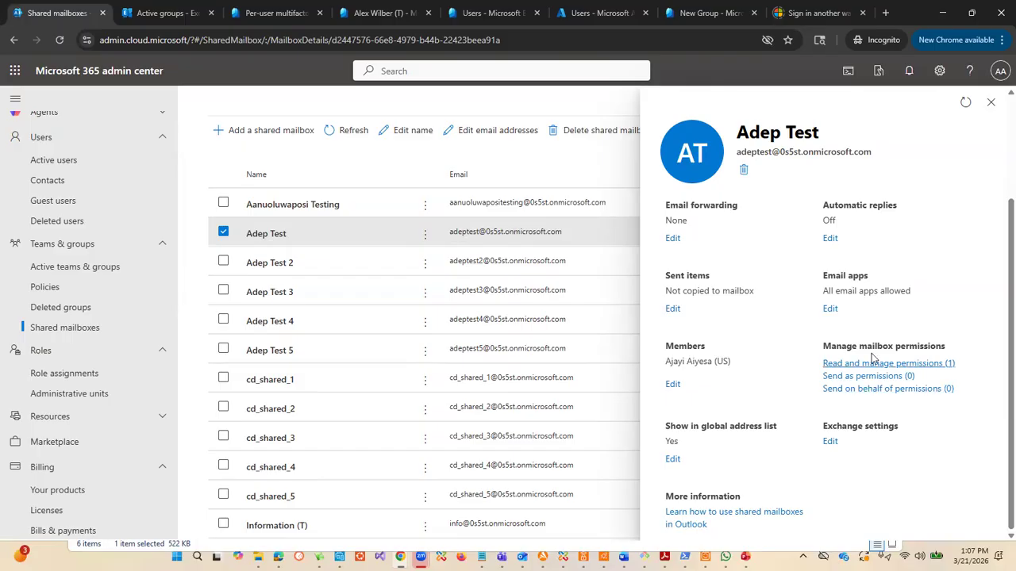
Step: Close the shared mailbox's details and return to the shared mailboxes list
click(991, 101)
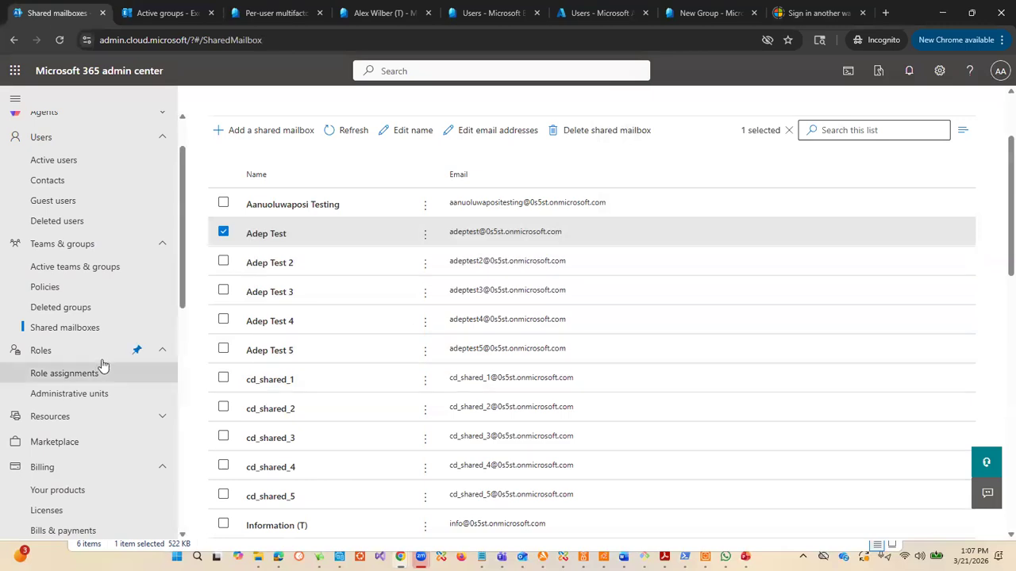
scroll(100, 362, down, 1)
scroll(101, 349, up, 3)
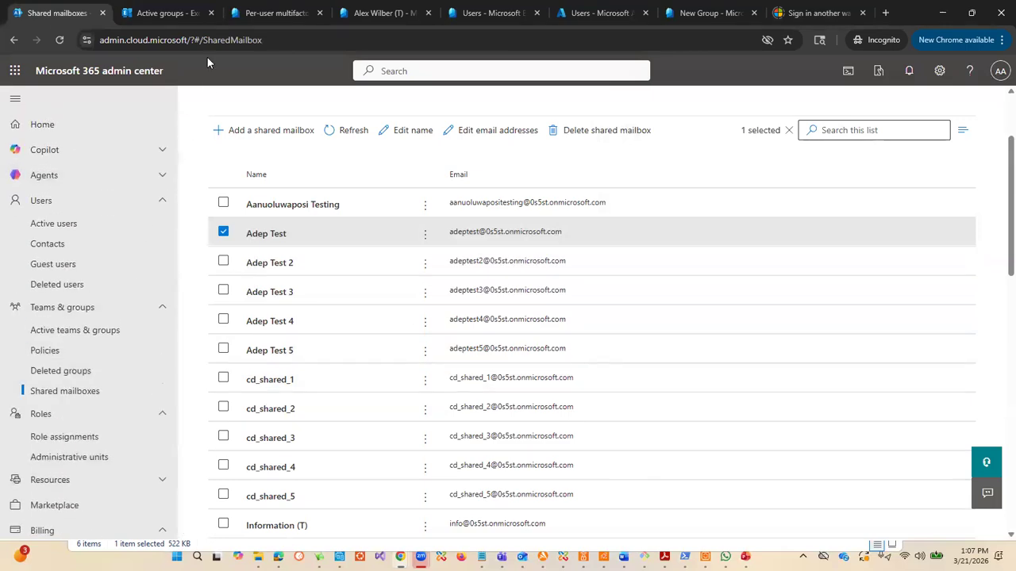
Step: Switch to the Exchange admin center, search the mailboxes for "Ade" and open the delegation settings of the Adep Test shared mailbox
click(171, 15)
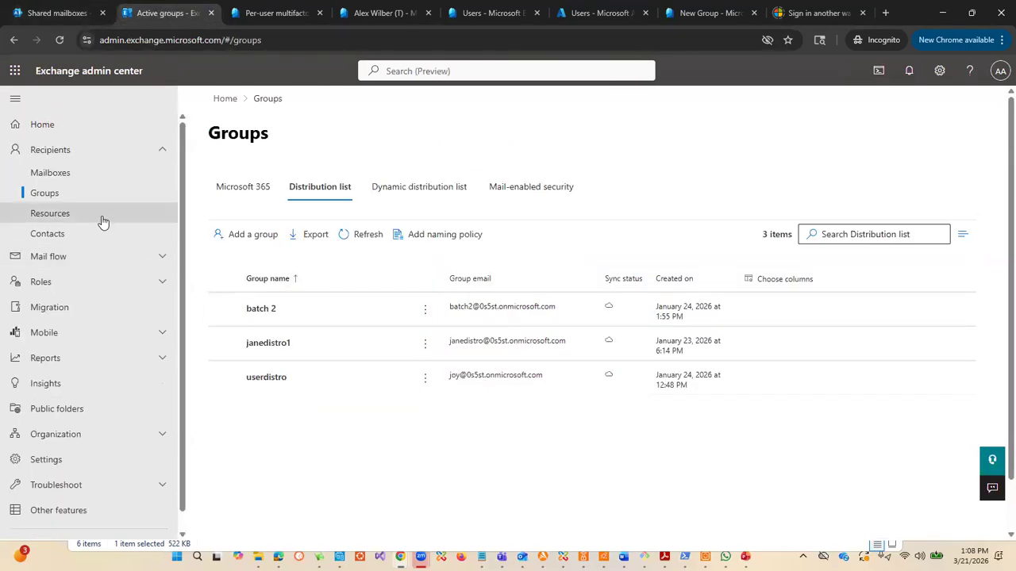
click(67, 172)
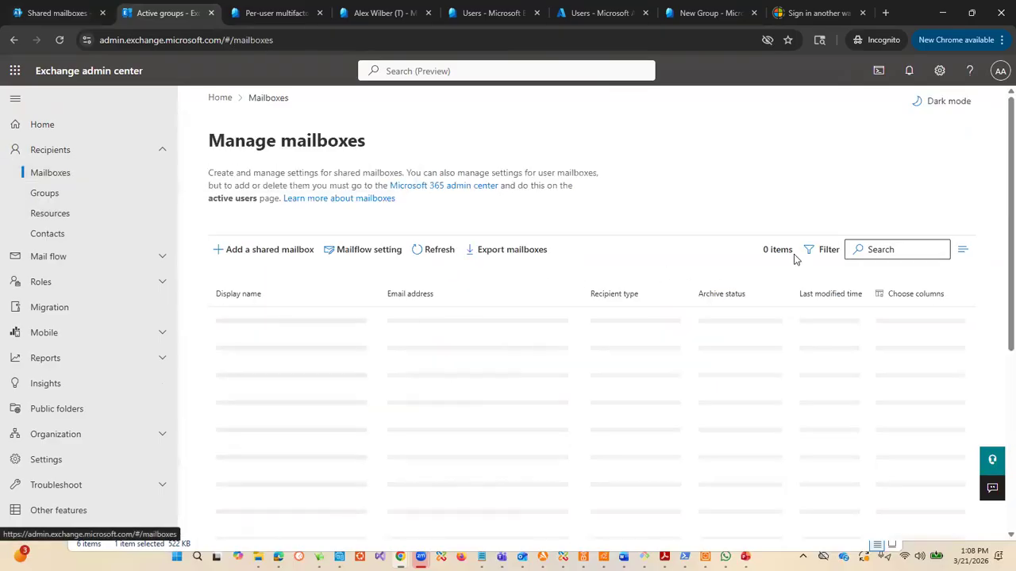
click(888, 250)
text(Ade)
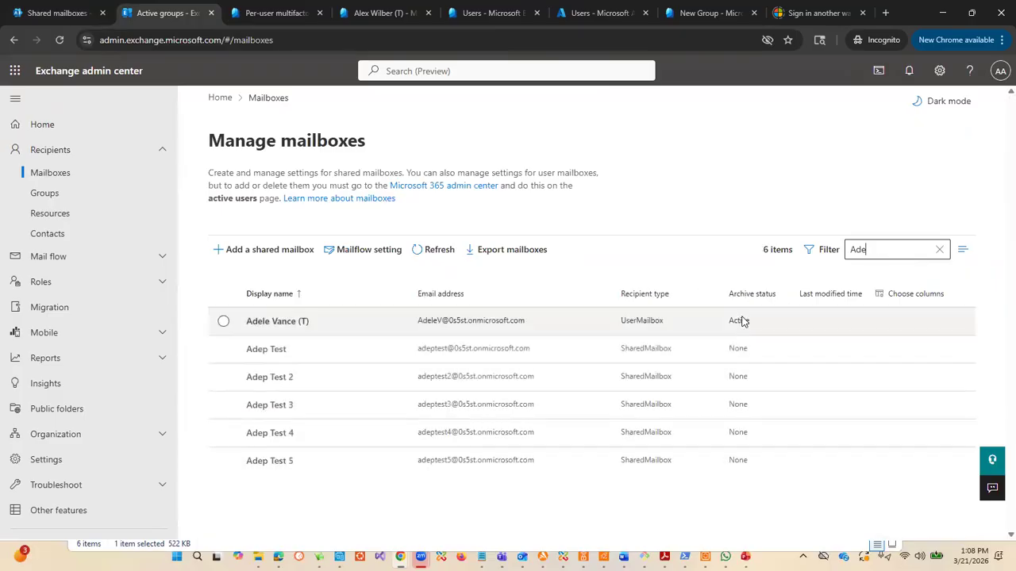
click(275, 354)
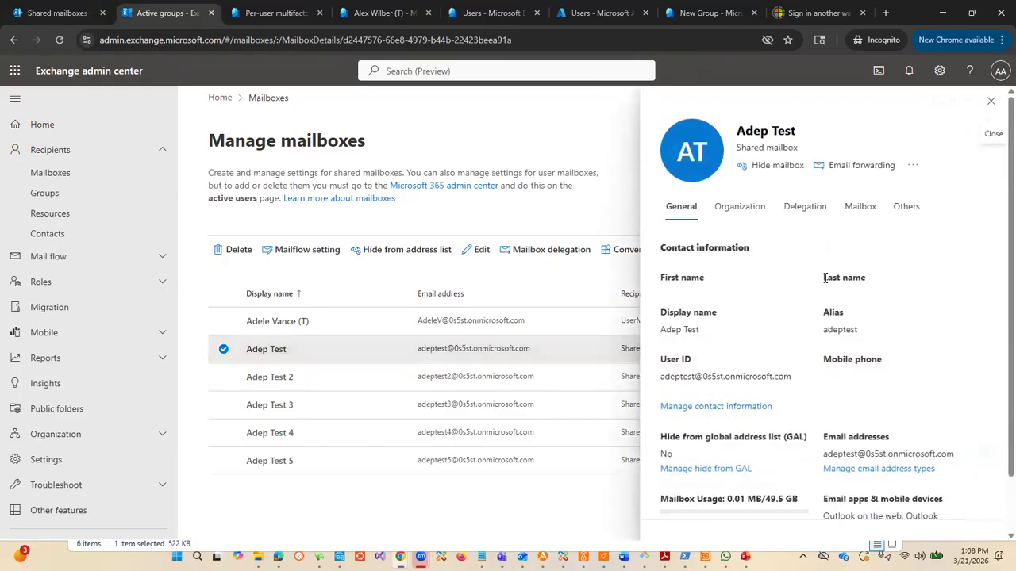
click(808, 210)
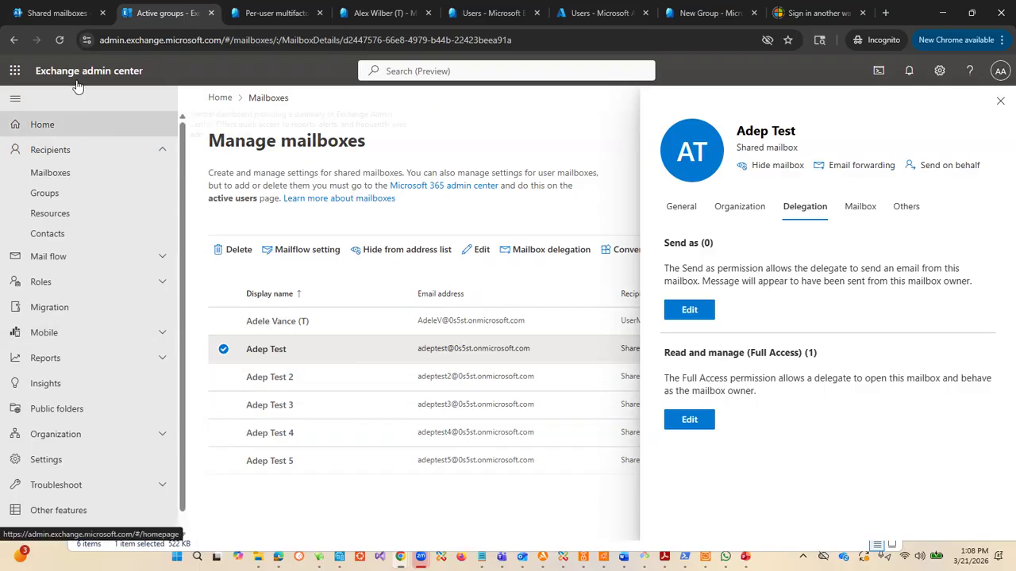
Step: Revisit the Microsoft 365 shared mailboxes list, and review Adep Test's Full Access delegates in the Exchange admin center
click(60, 12)
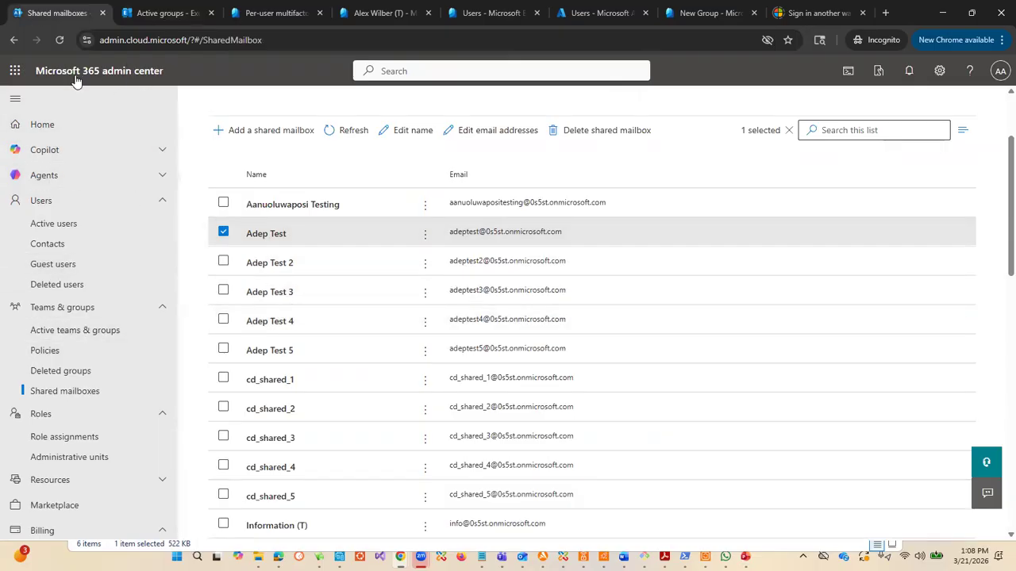
click(168, 16)
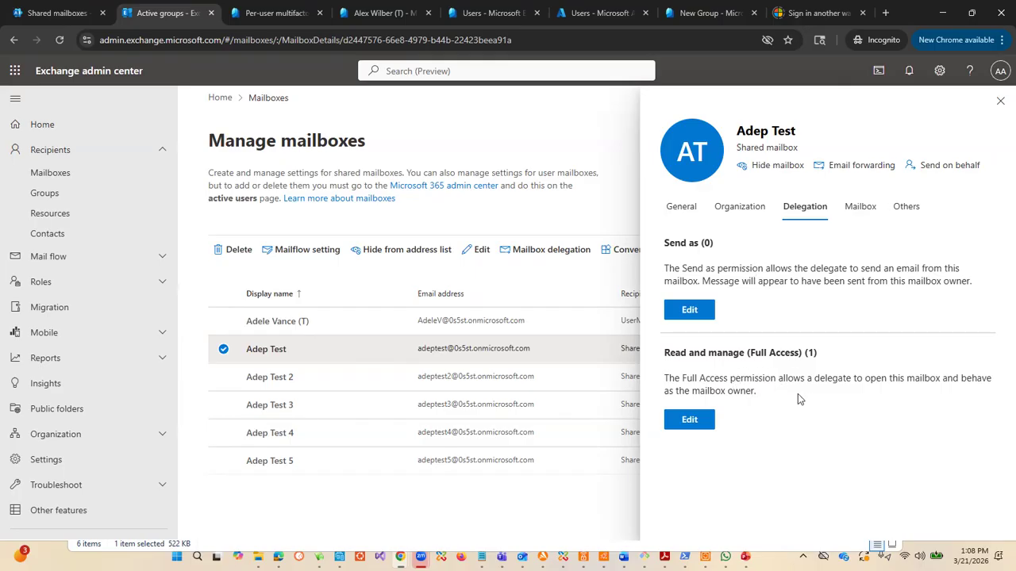
click(703, 420)
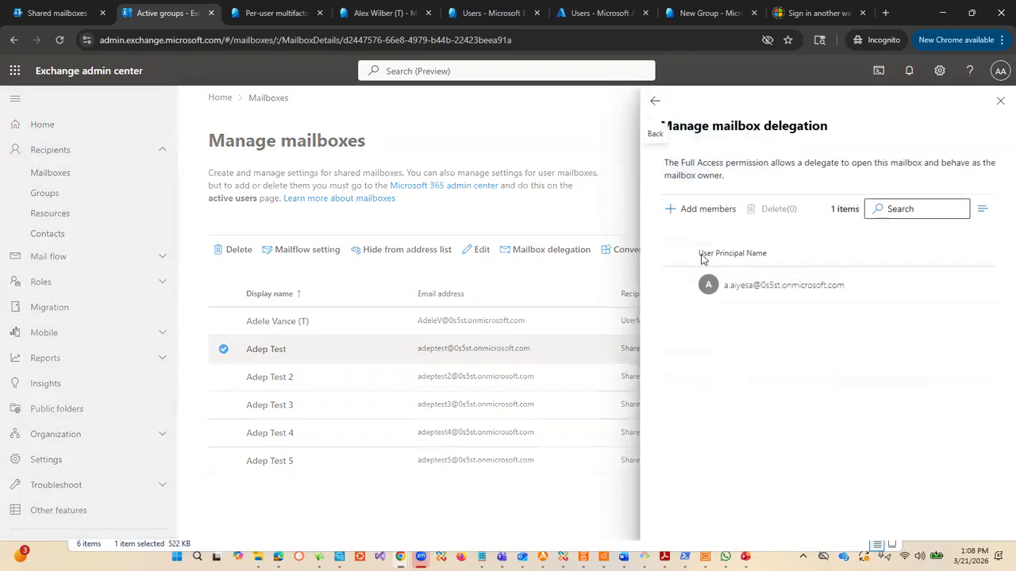
click(655, 101)
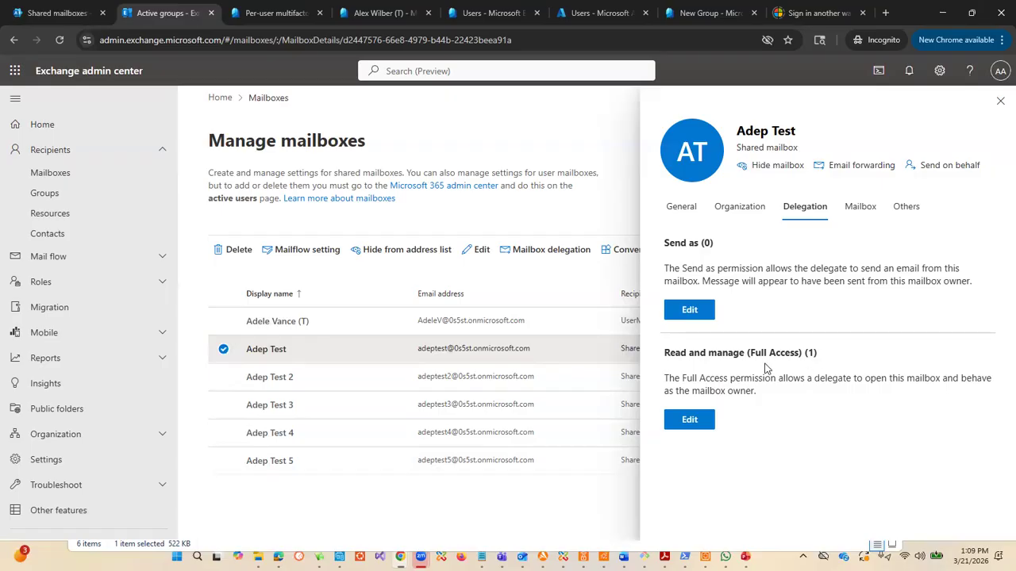
Step: Open the active users list in the Microsoft 365 admin center and look through the users and their licenses
click(88, 18)
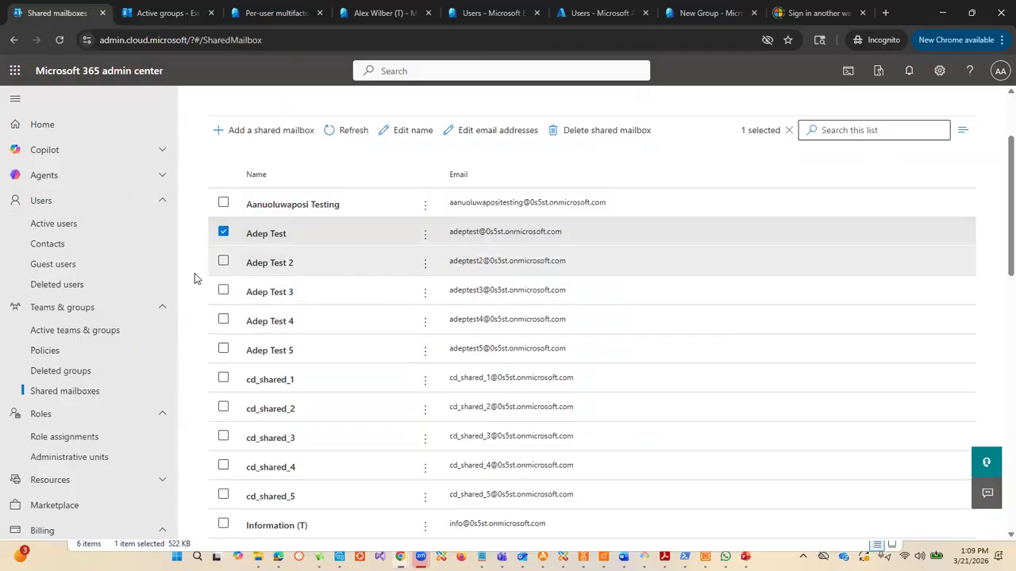
click(67, 225)
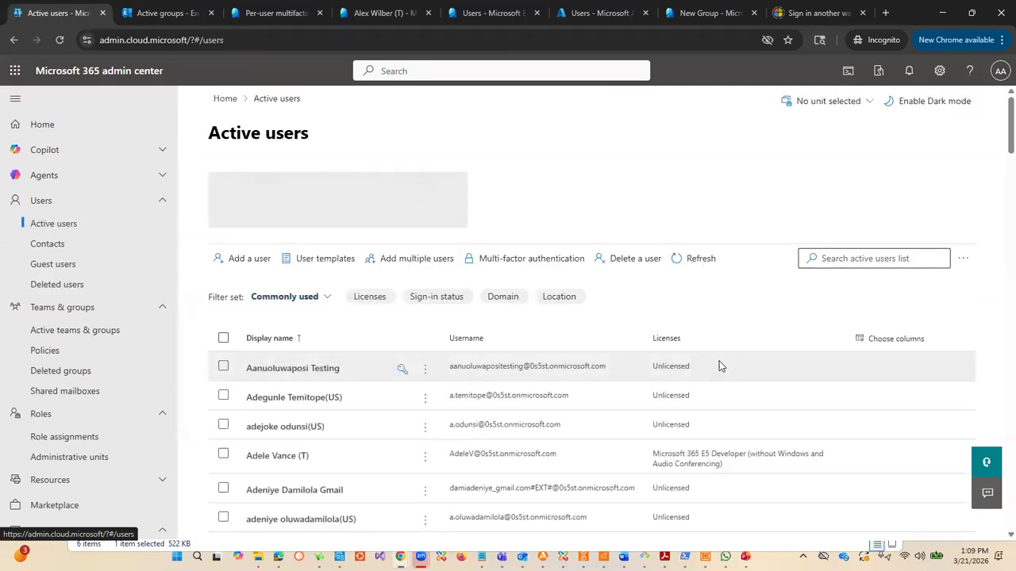
scroll(750, 356, down, 1)
scroll(802, 385, down, 3)
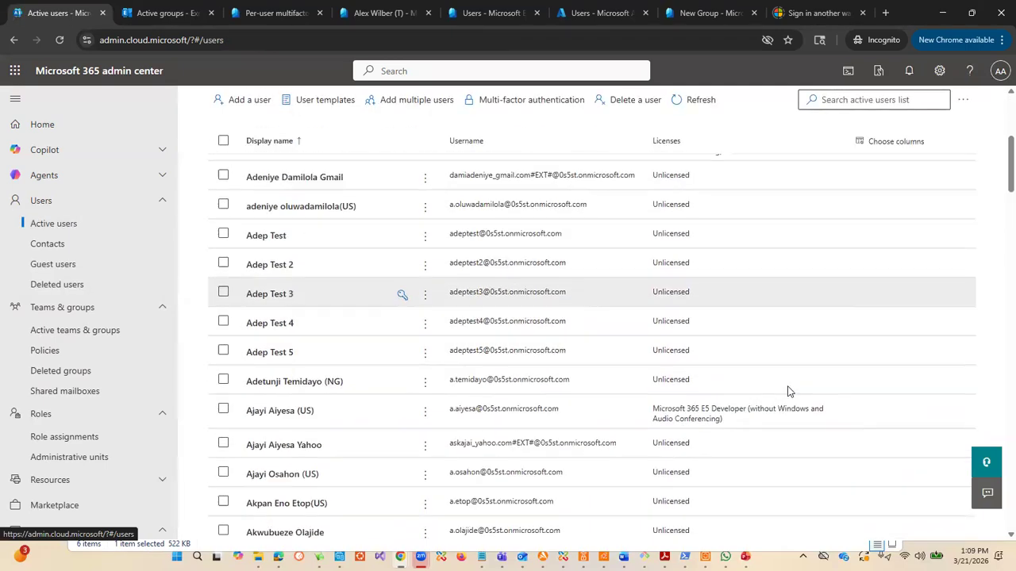
scroll(357, 334, up, 2)
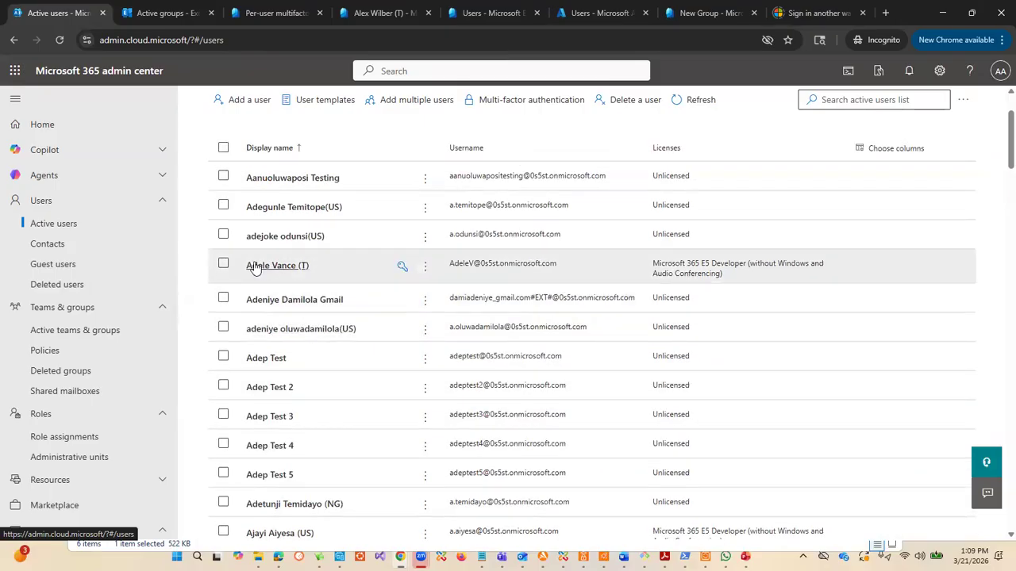
scroll(328, 357, down, 3)
scroll(362, 401, down, 4)
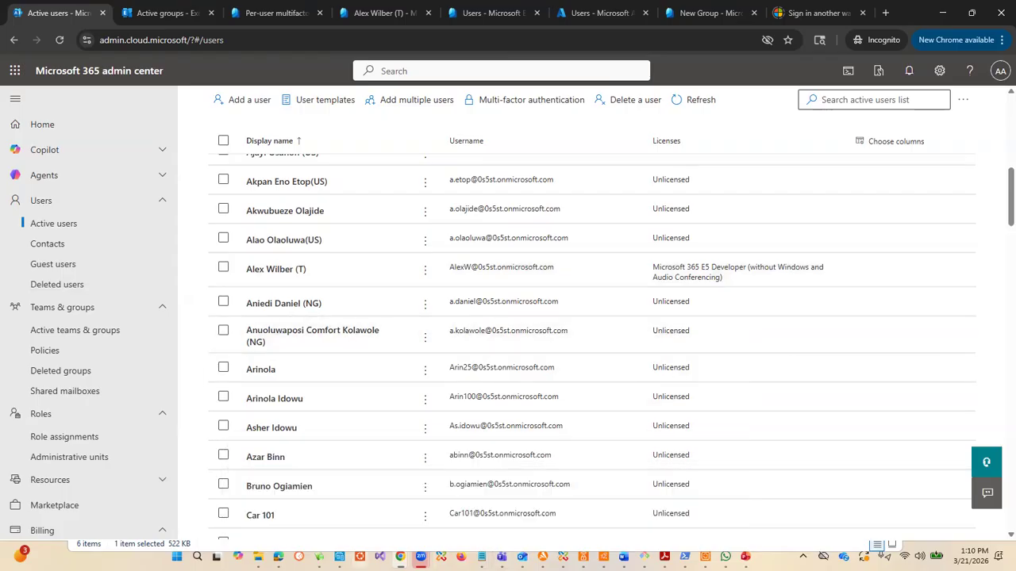
Step: Open a new tab in the other Chrome window, enter outlook.office.com/mail/ as the address and select it for copying
mouse_move(400, 556)
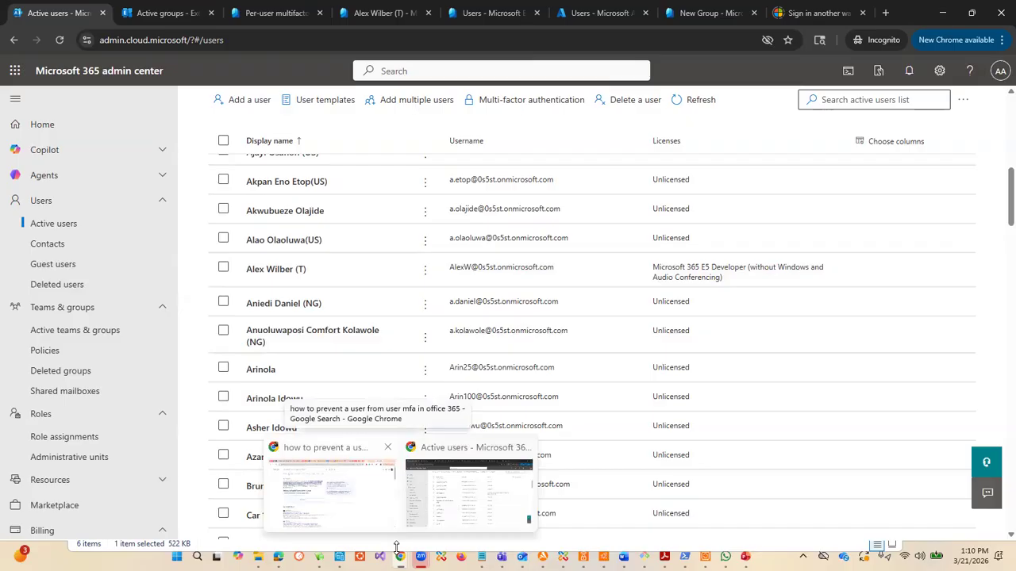
click(381, 486)
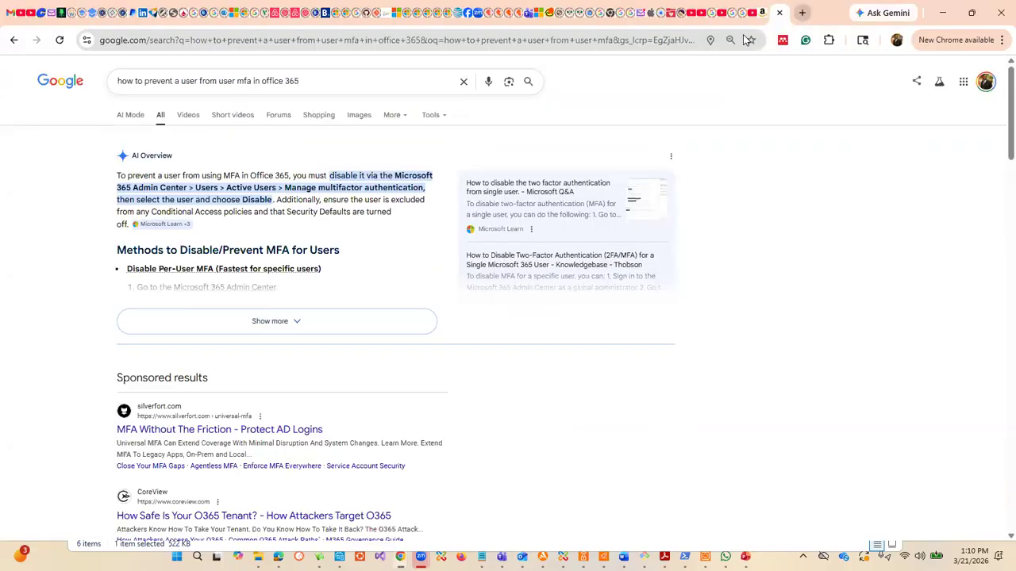
key(ctrl+t)
click(636, 43)
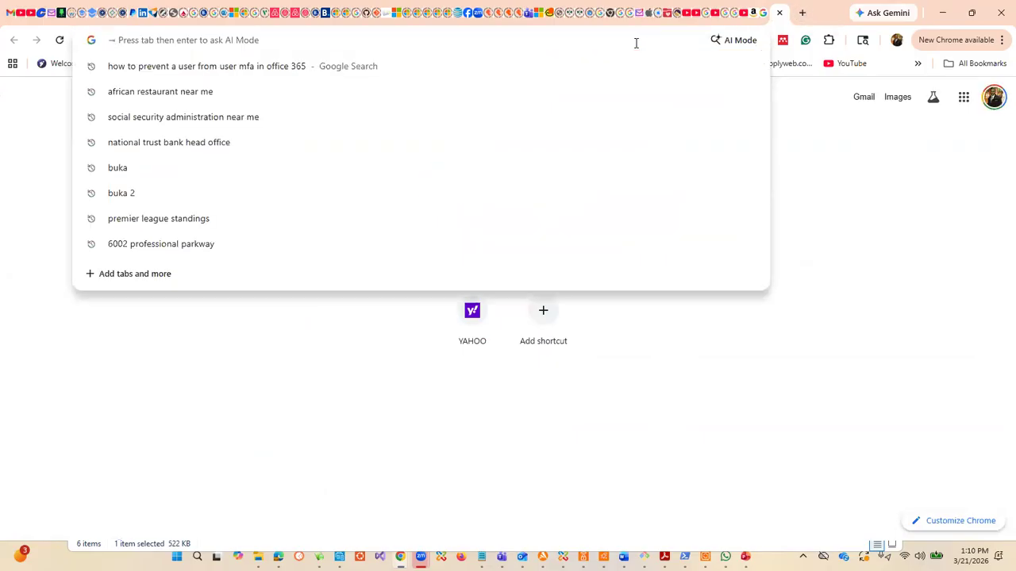
text(outl)
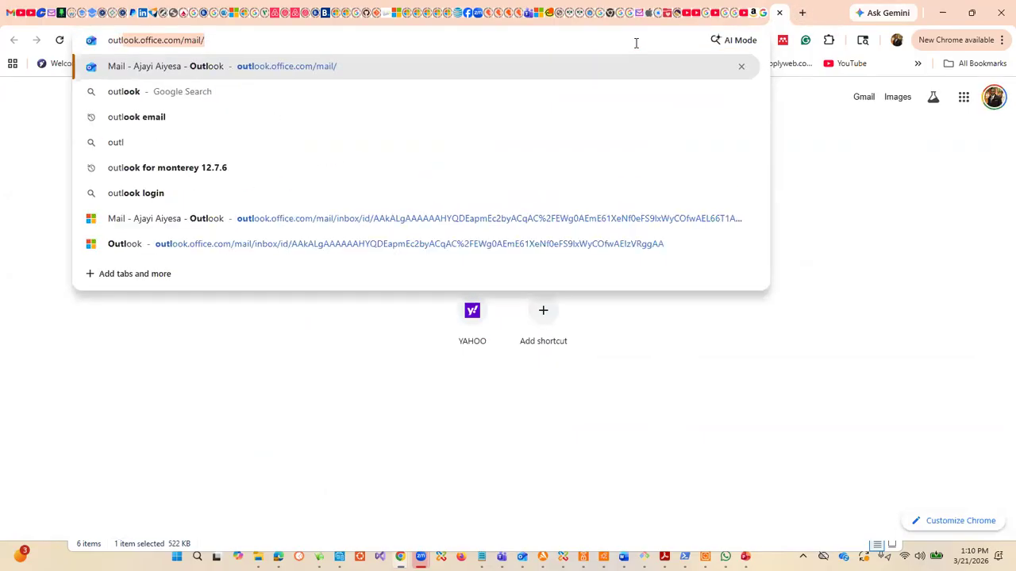
drag(317, 33, 102, 41)
key(ctrl+c)
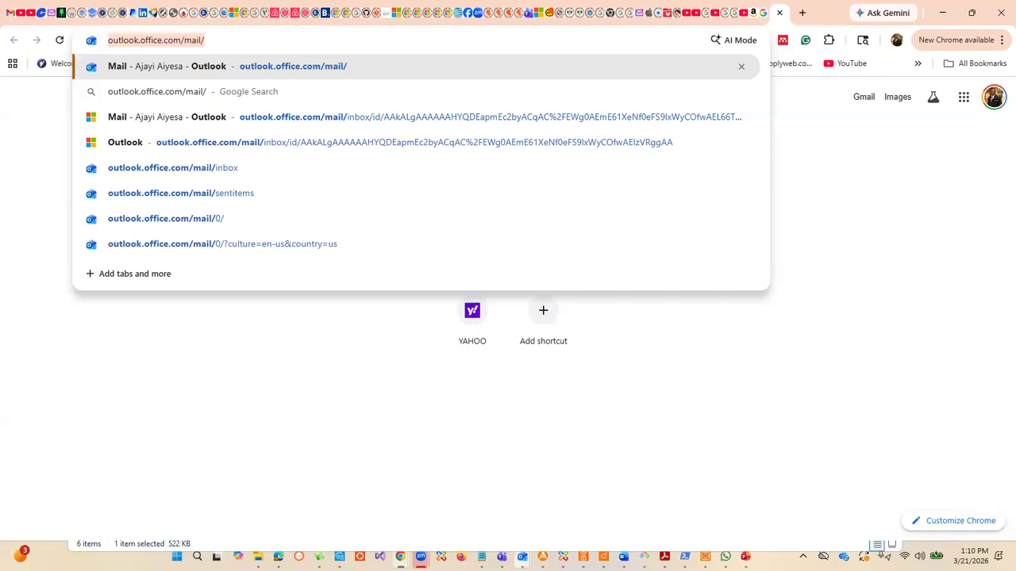
Step: Dismiss the address suggestions, return to the active users list and show the signed-in account's details
mouse_move(523, 549)
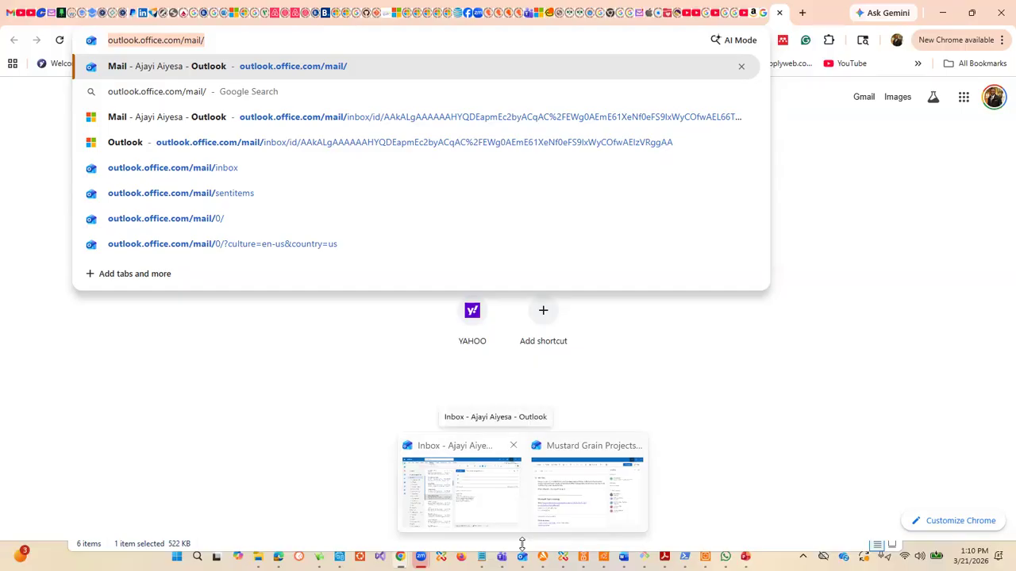
click(733, 350)
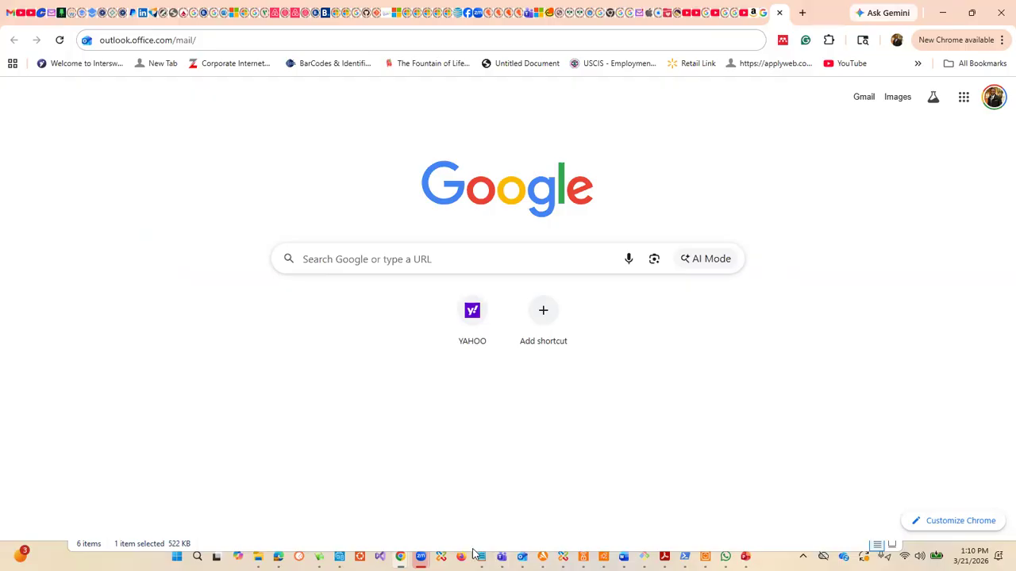
mouse_move(400, 556)
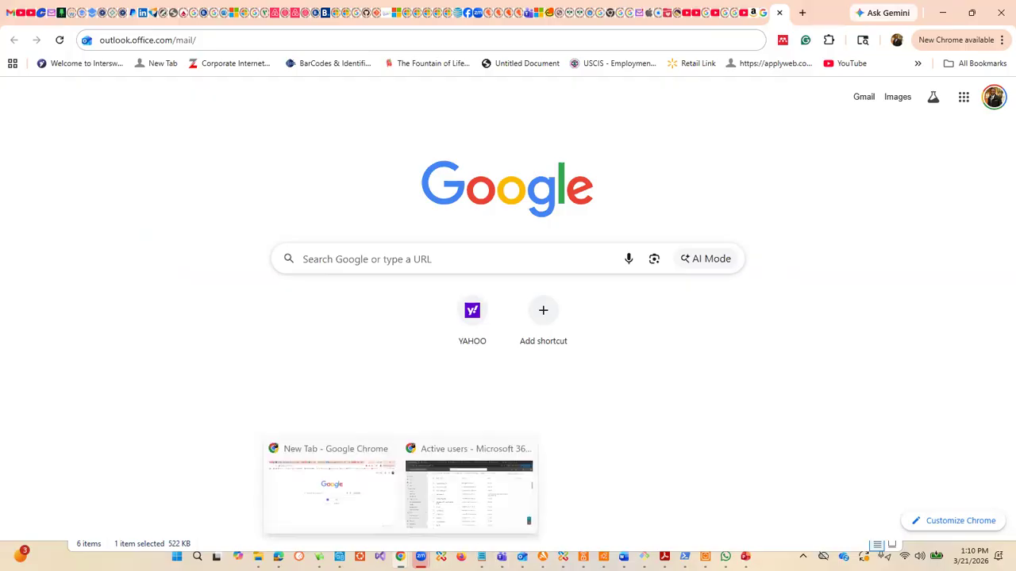
click(467, 452)
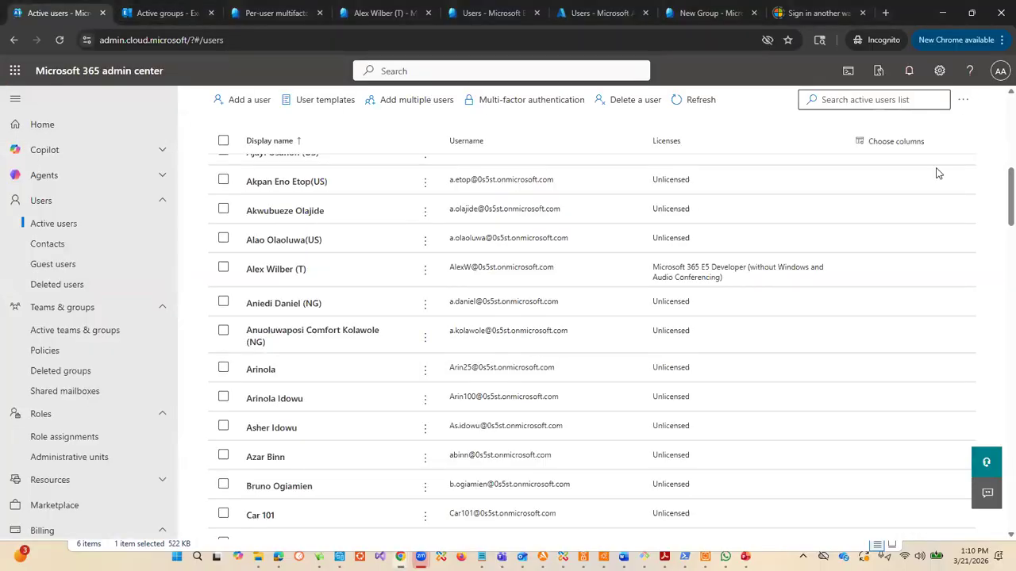
click(1000, 73)
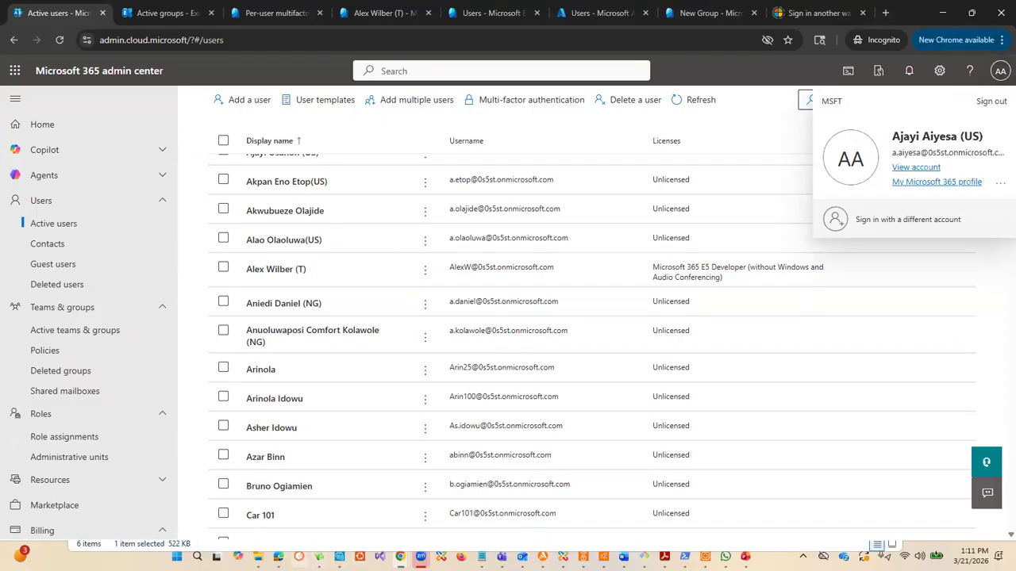
Step: Switch to Edge, load outlook.office.com/mail/ in a new InPrivate window and dismiss the saved sign-in suggestions
click(277, 555)
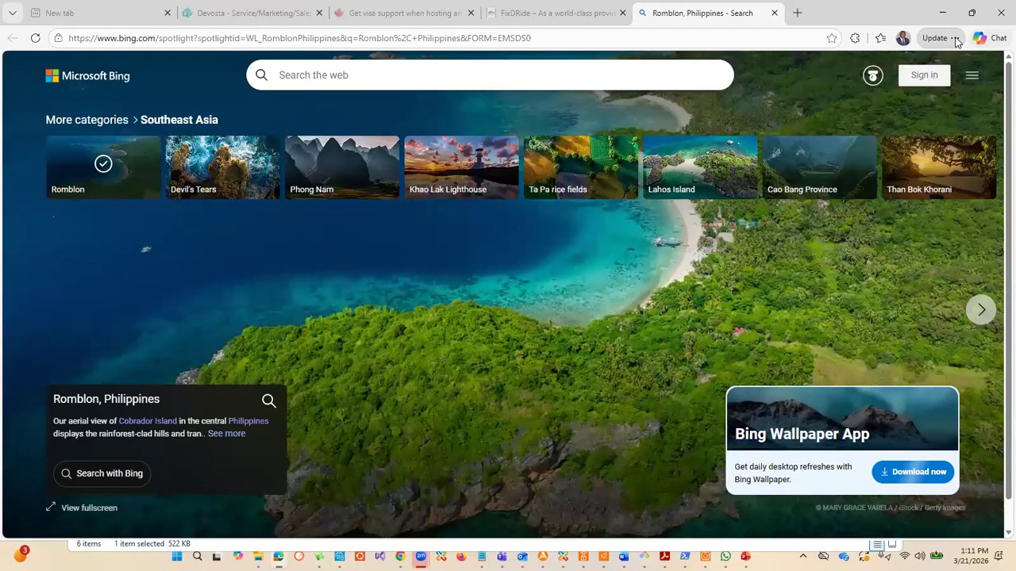
click(955, 38)
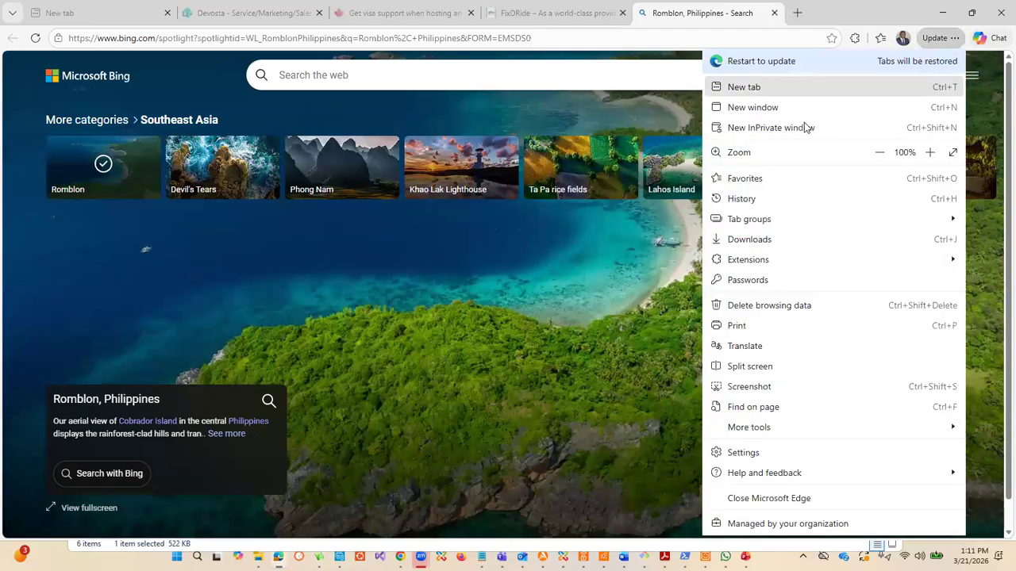
click(771, 128)
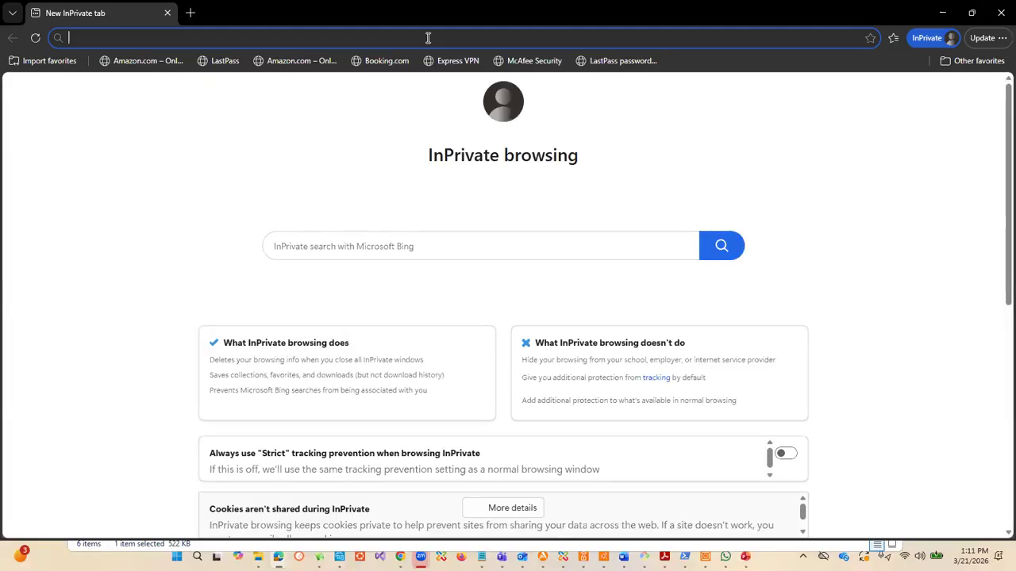
key(ctrl+v)
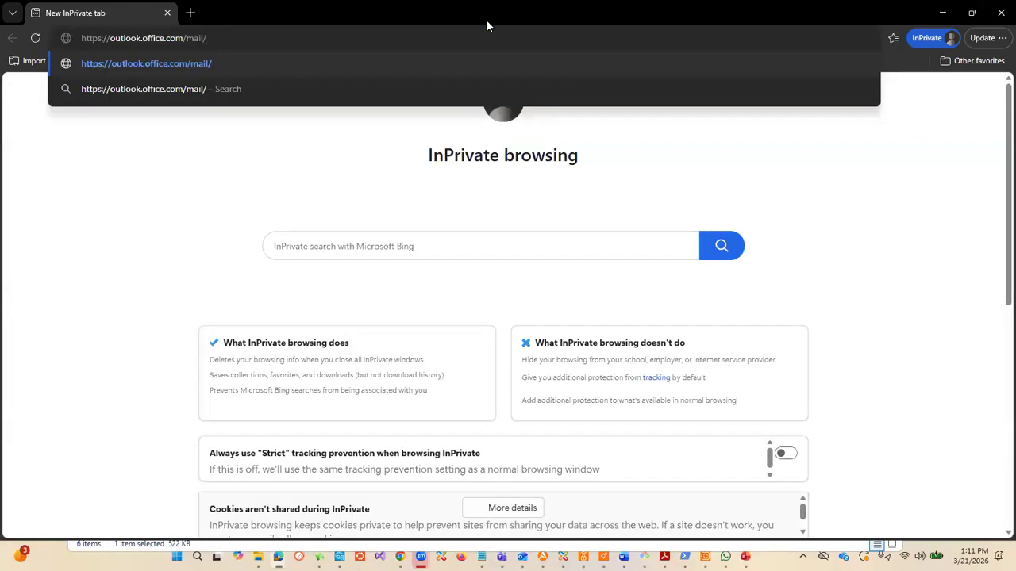
key(Return)
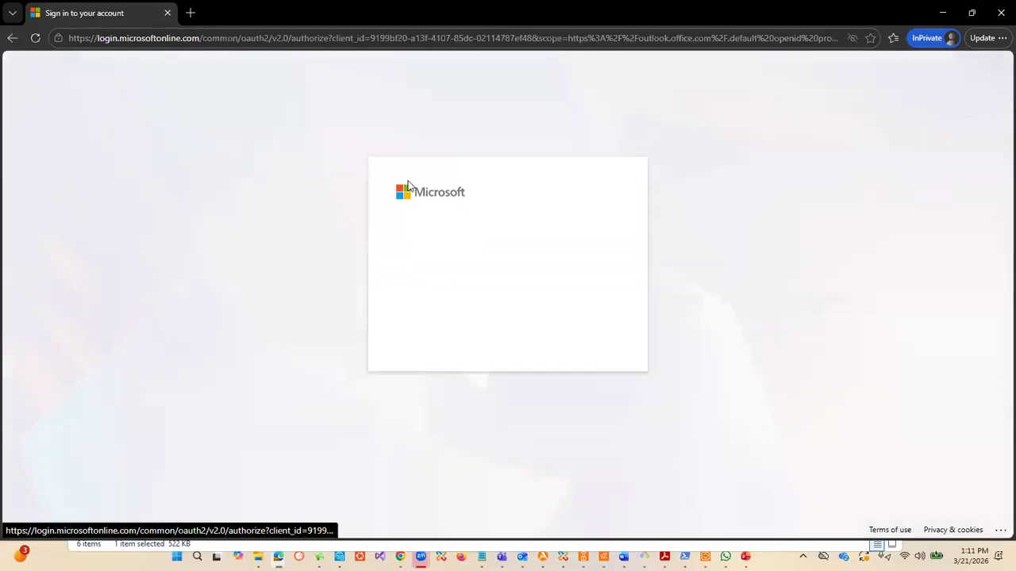
click(441, 254)
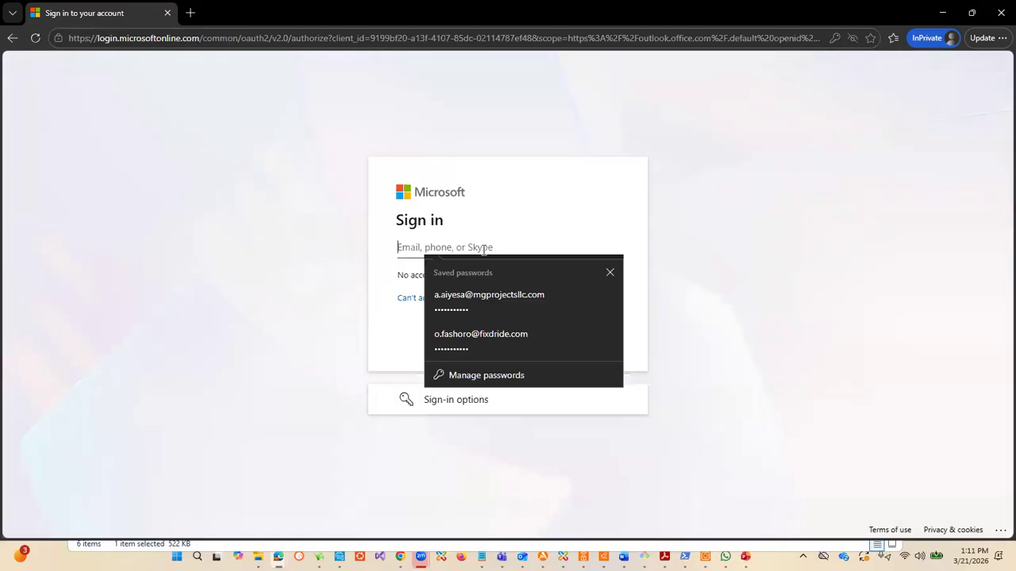
click(685, 253)
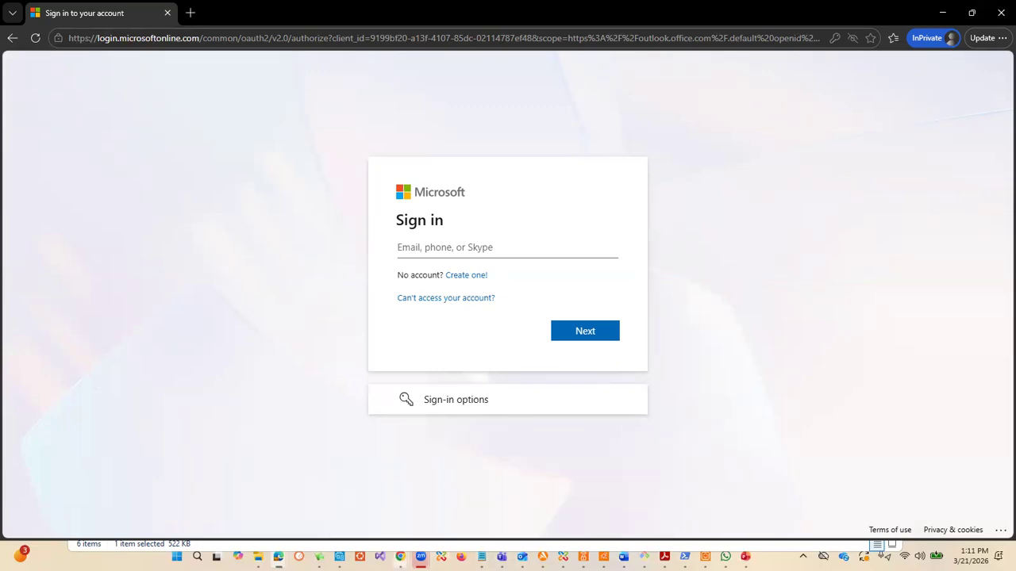
Step: Return to the active users list in Chrome, open the licensed test user's details and select the account's username
mouse_move(407, 548)
click(468, 488)
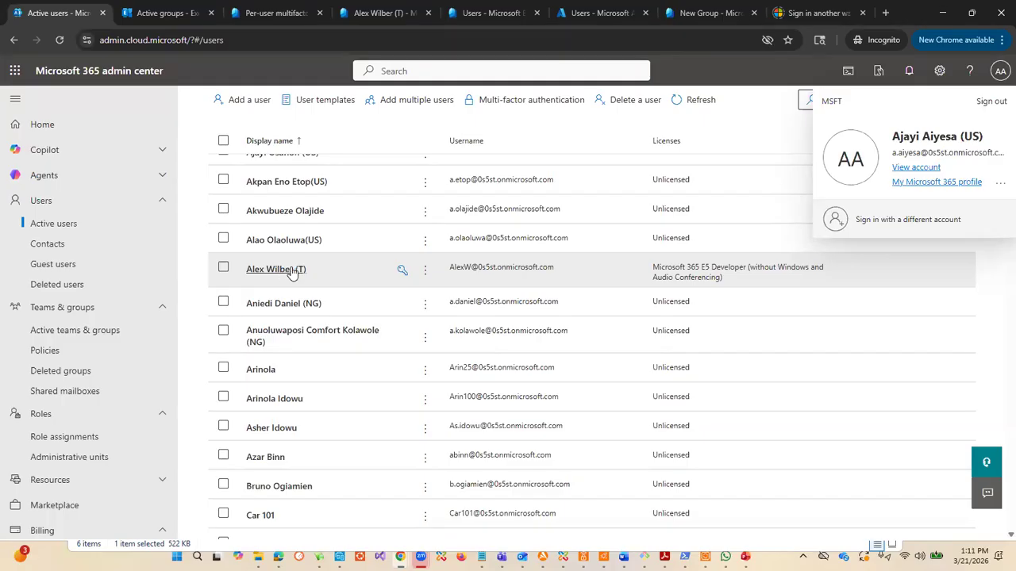
click(468, 274)
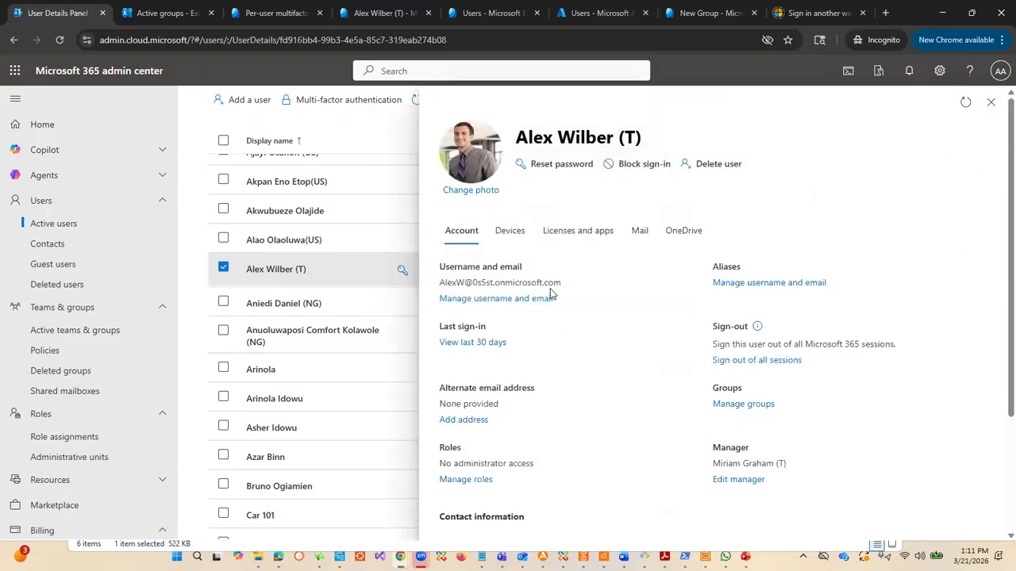
scroll(595, 330, down, 3)
scroll(609, 378, up, 3)
drag(565, 284, 430, 287)
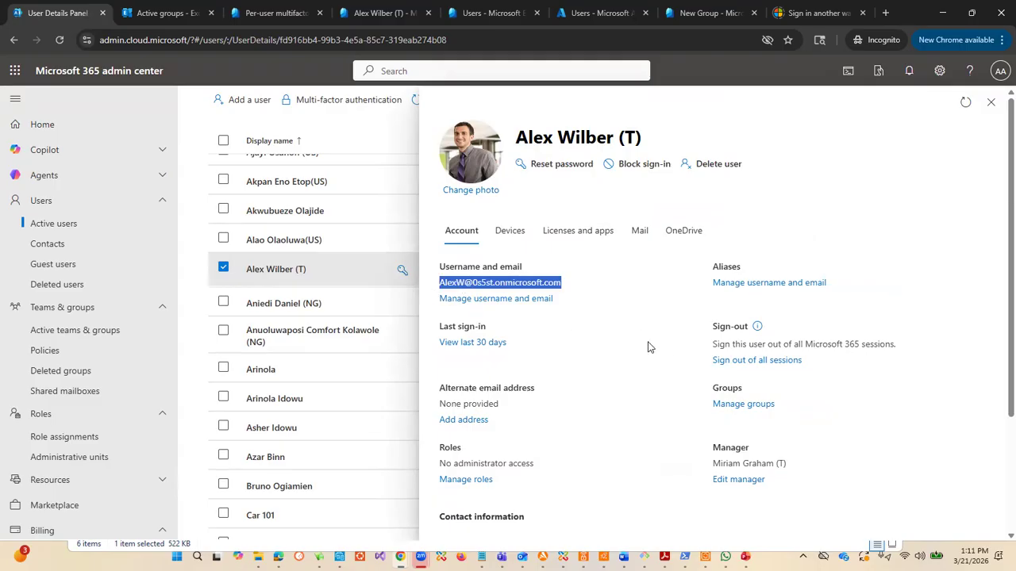
scroll(694, 406, down, 3)
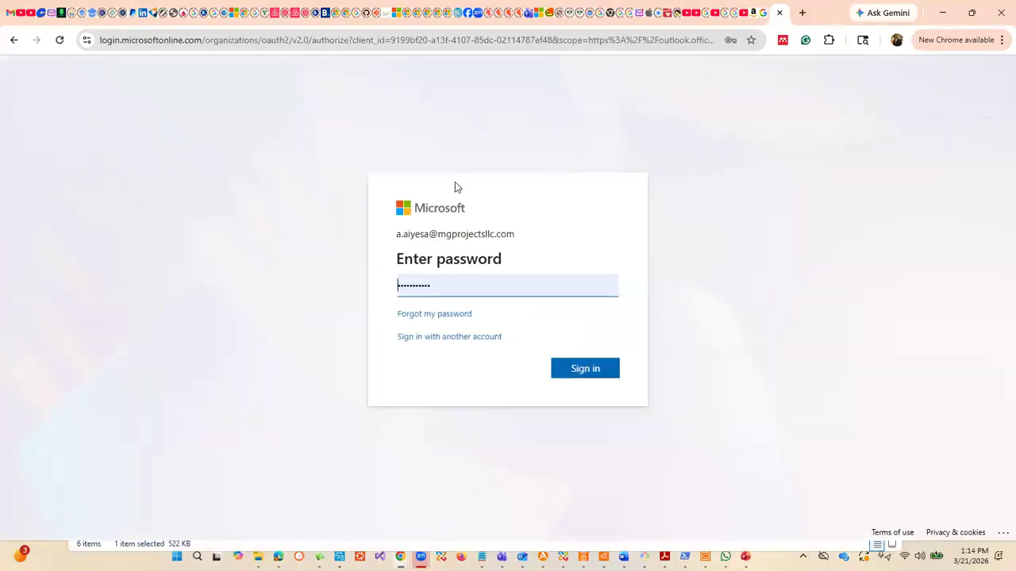
Step: Sign in to Outlook with the prefilled account password, stay signed in and dismiss the class meeting reminder
click(588, 375)
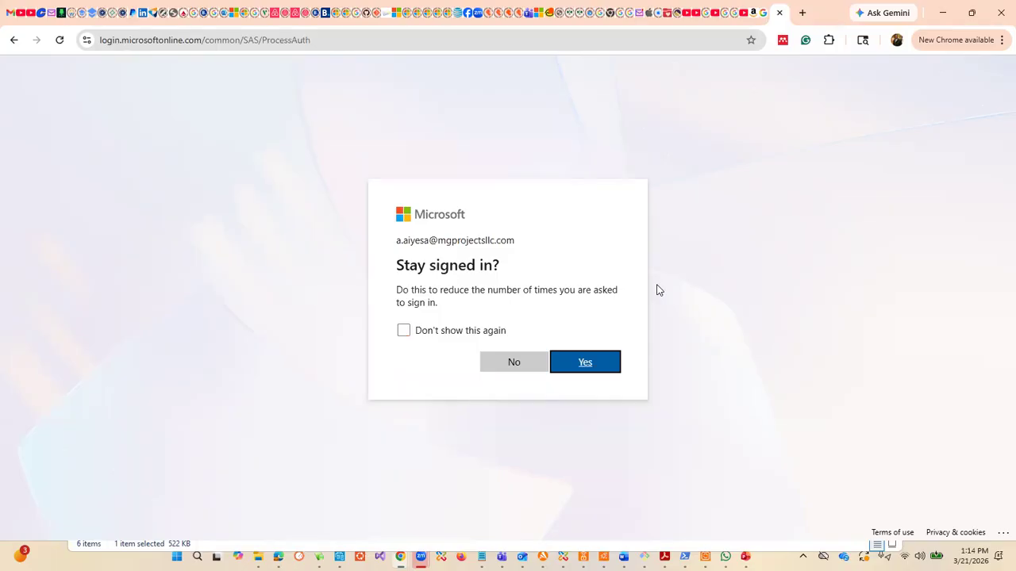
click(603, 361)
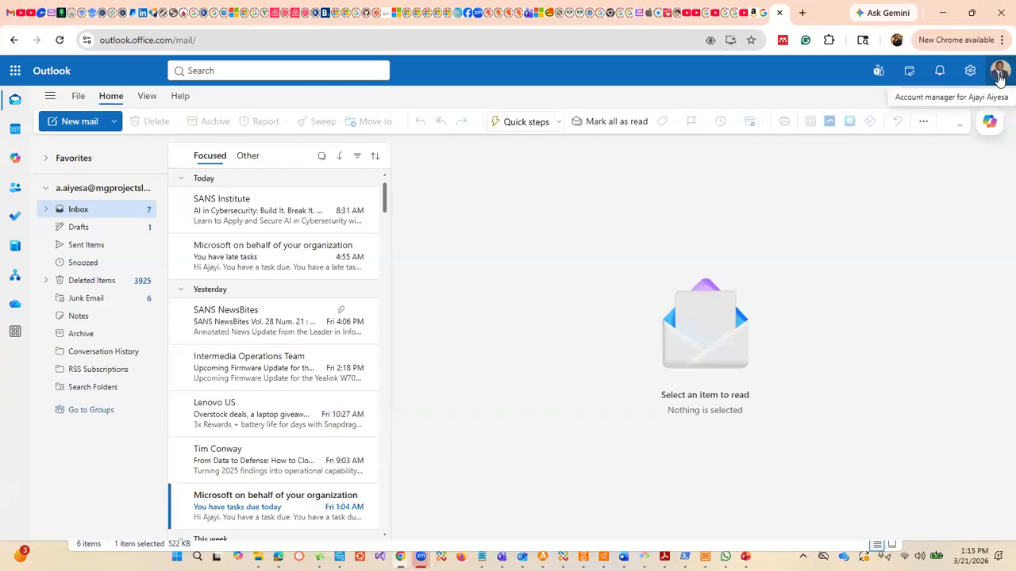
click(998, 73)
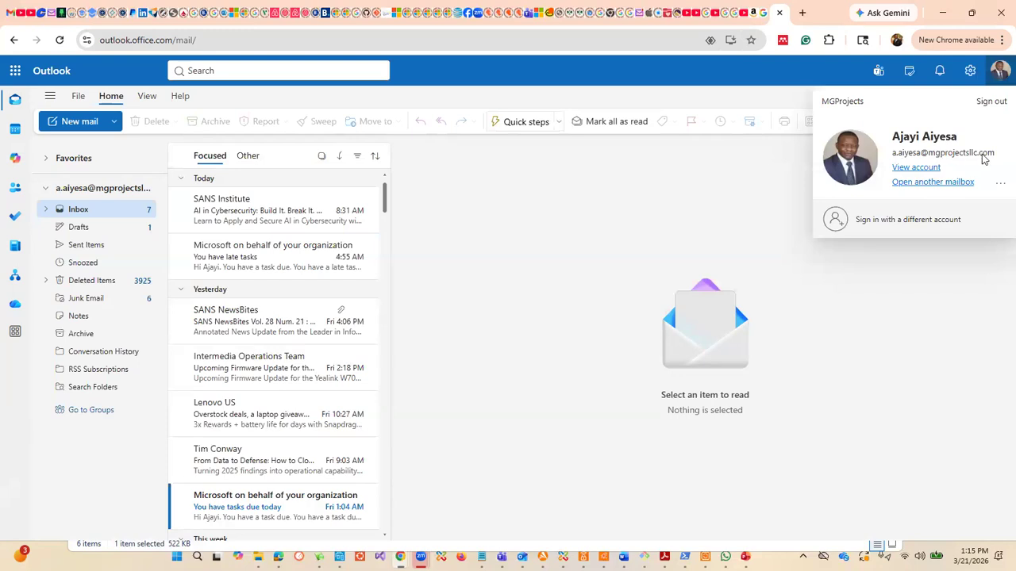
click(998, 73)
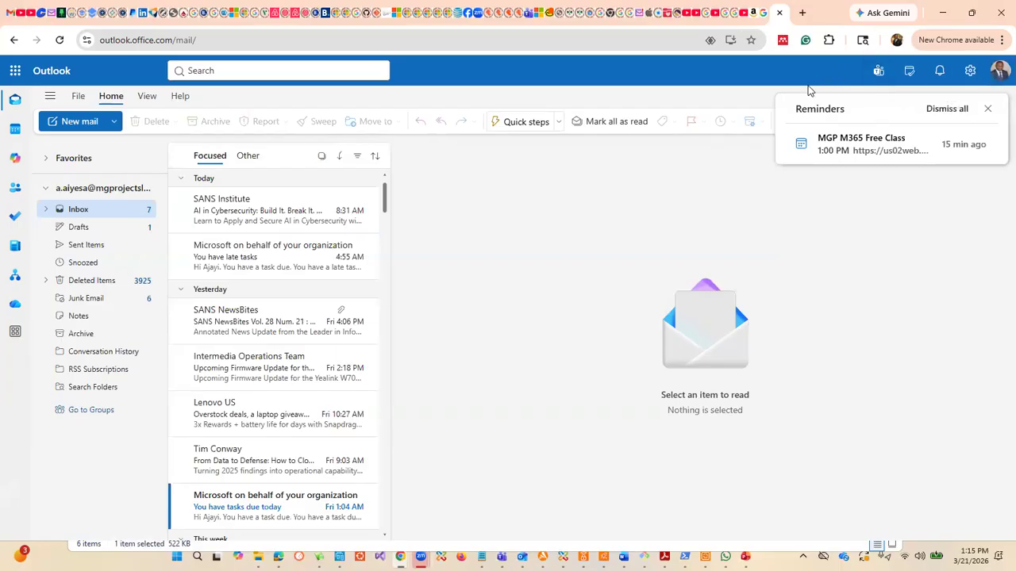
click(1000, 75)
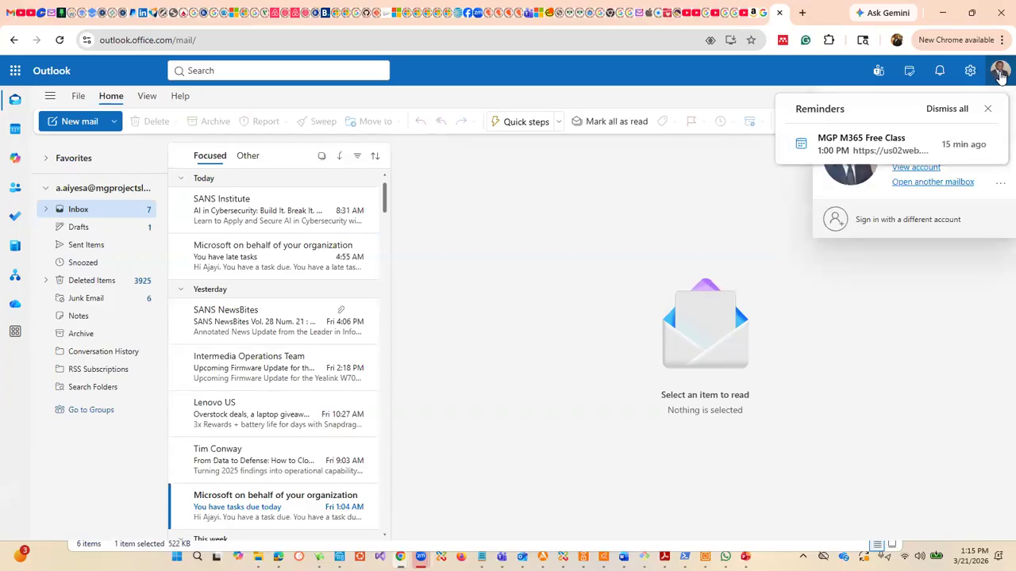
click(987, 108)
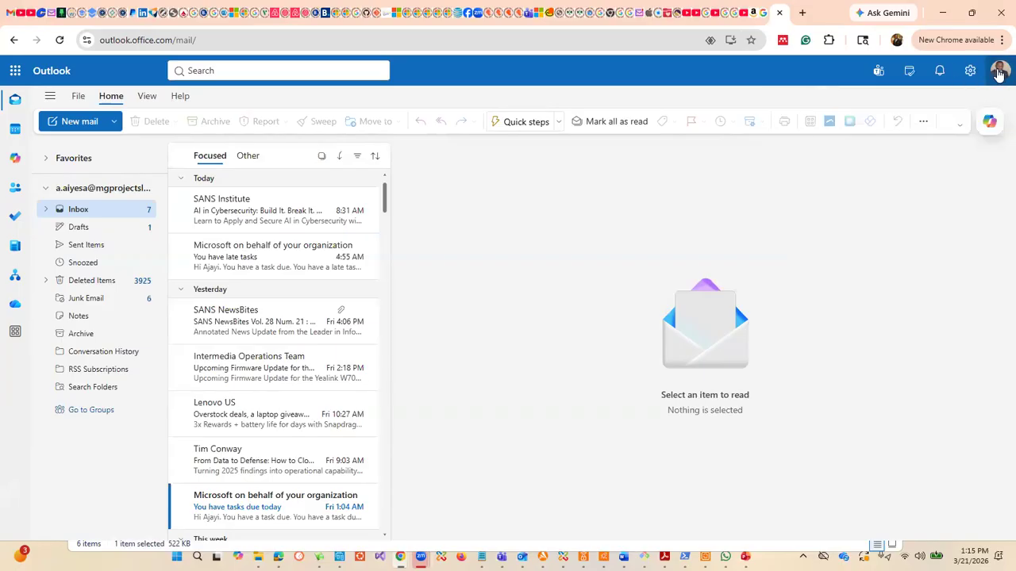
Step: Open the delegated Devosta mailbox as another mailbox, looking it up by its owner's e-mail address
click(999, 72)
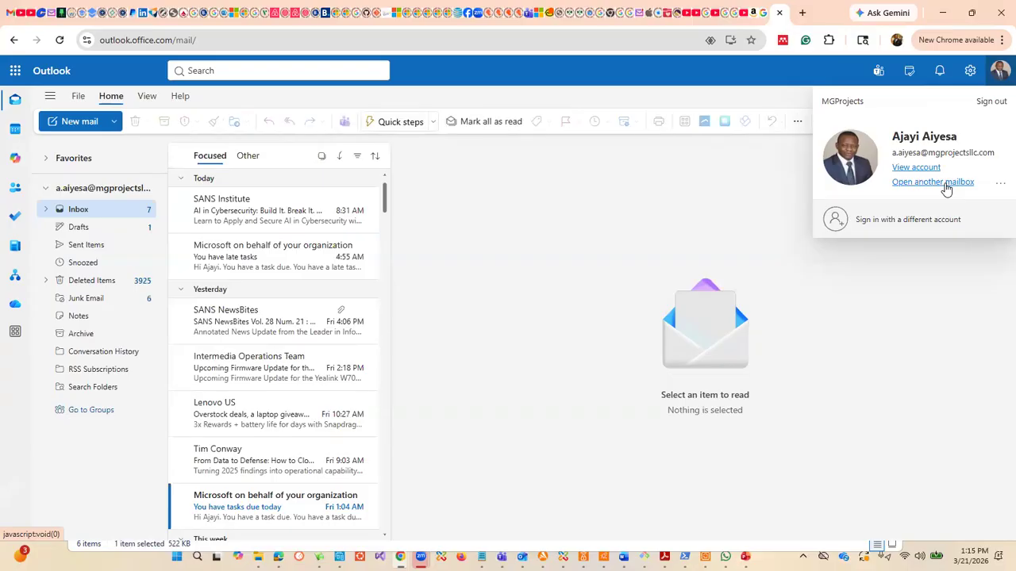
click(934, 182)
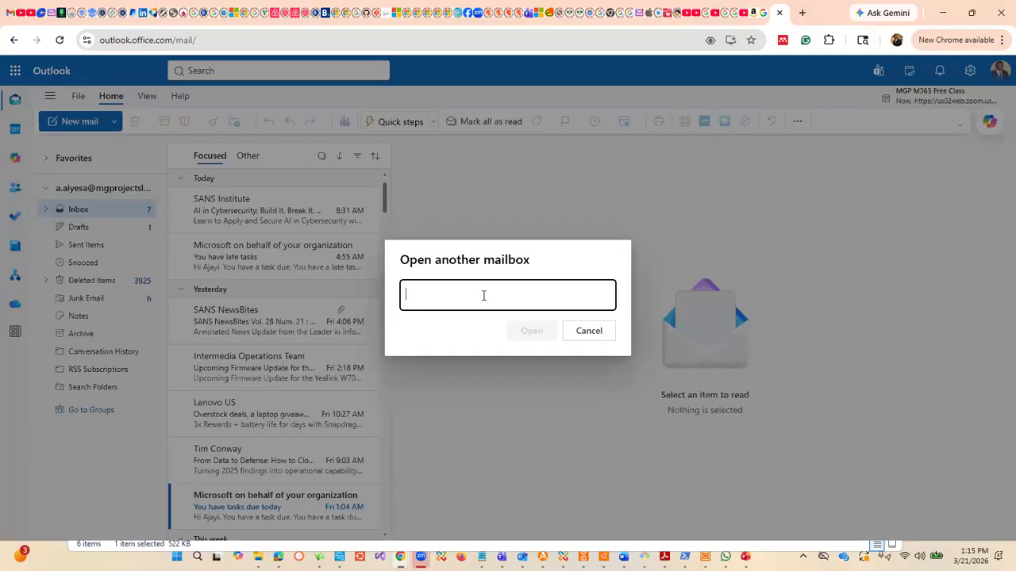
click(483, 295)
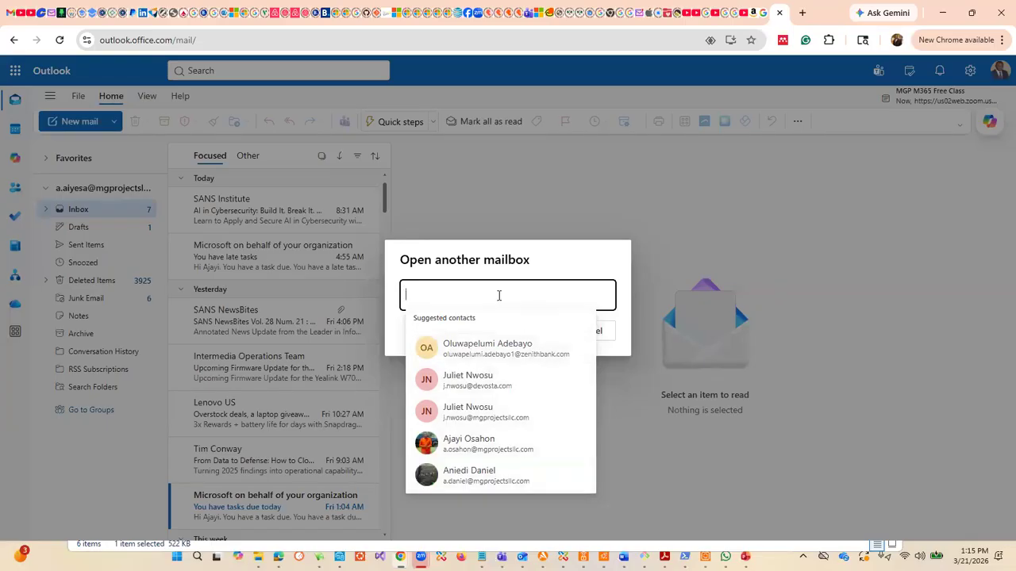
text(aj)
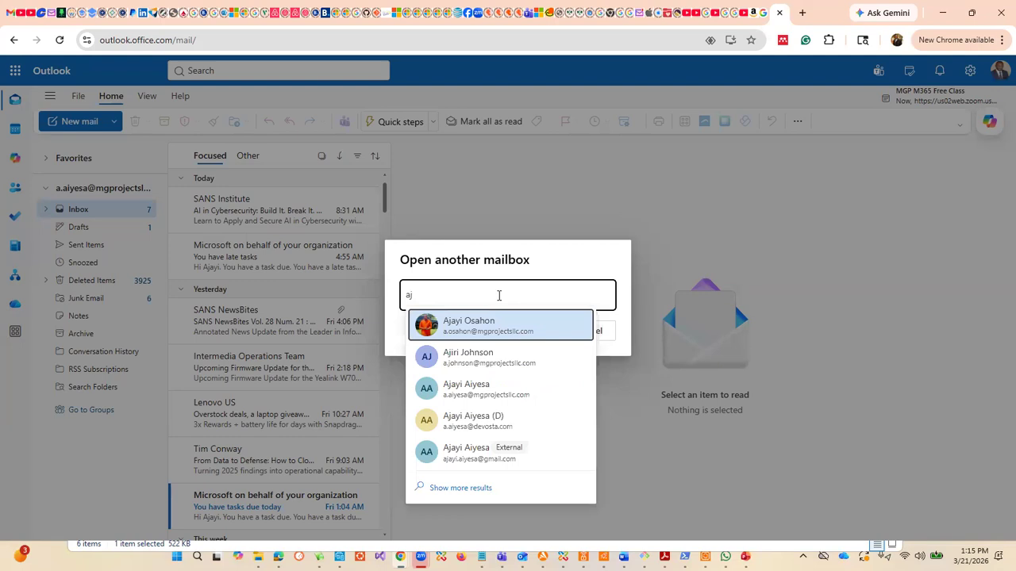
key(BackSpace)
text(a)
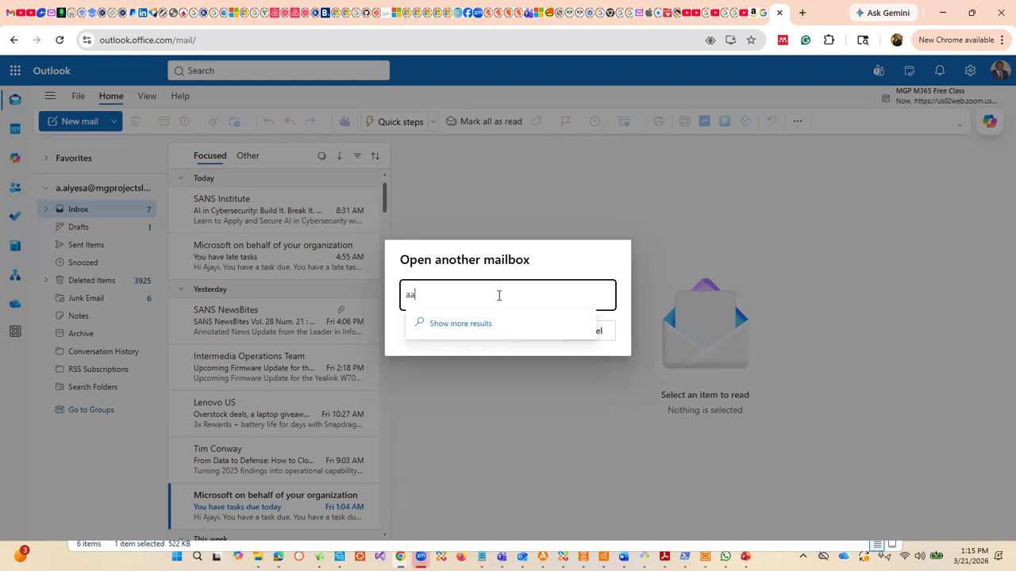
key(BackSpace)
text(.ai)
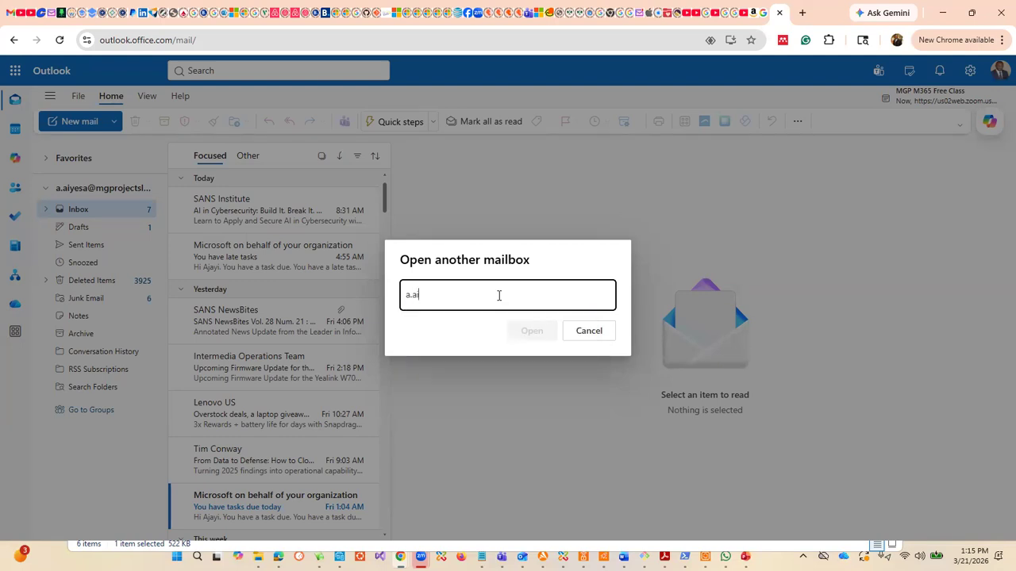
text(yes)
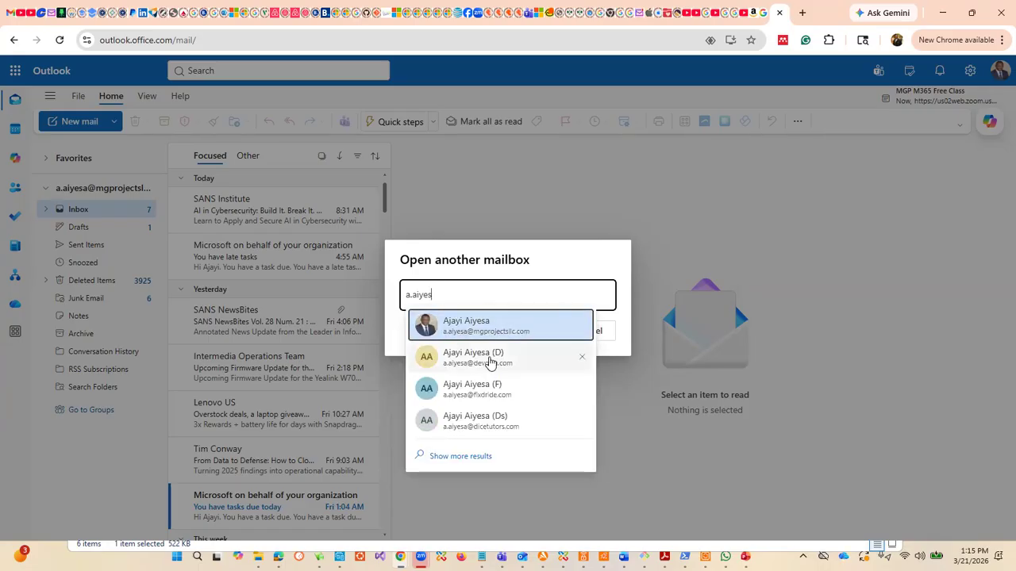
click(490, 359)
click(531, 331)
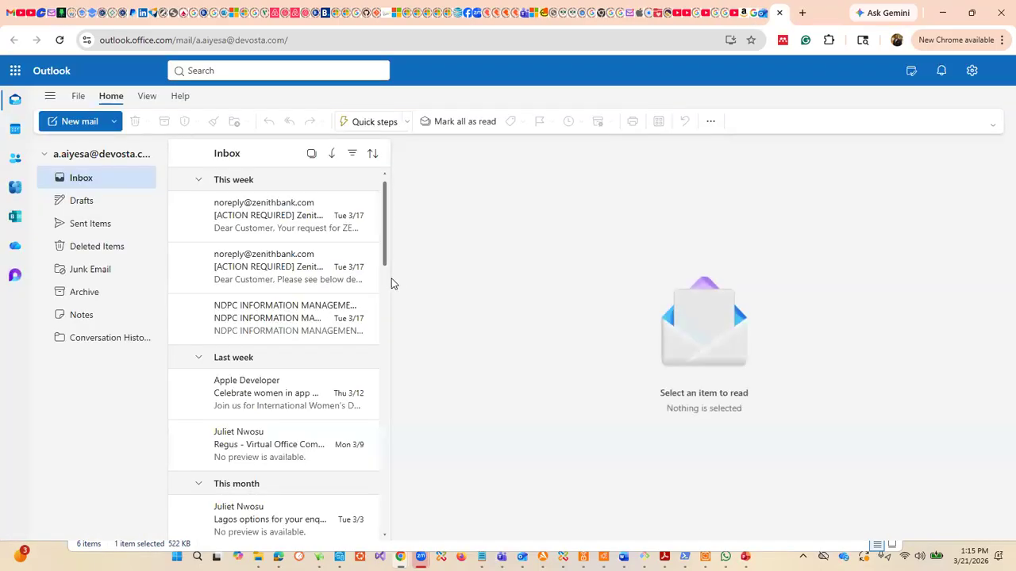
Step: Compare the signed-in account's mailbox with the delegated Devosta mailbox and look through the delegated inbox
click(761, 16)
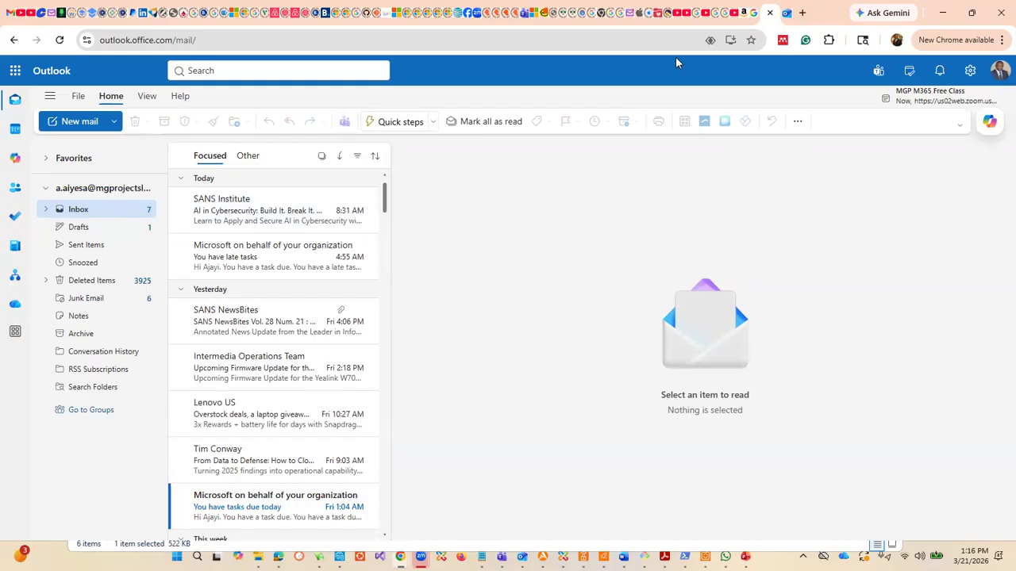
click(788, 16)
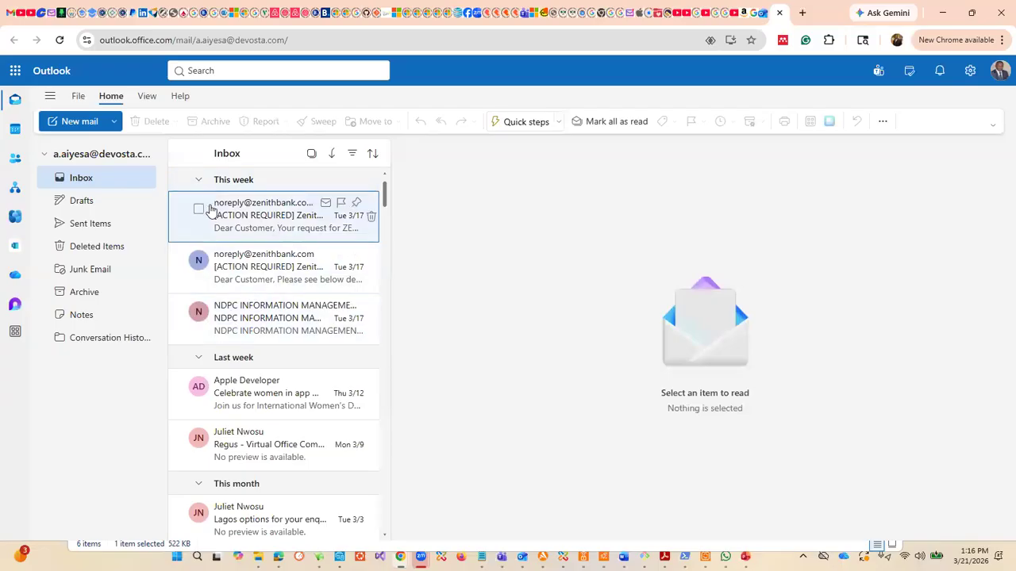
scroll(266, 363, down, 15)
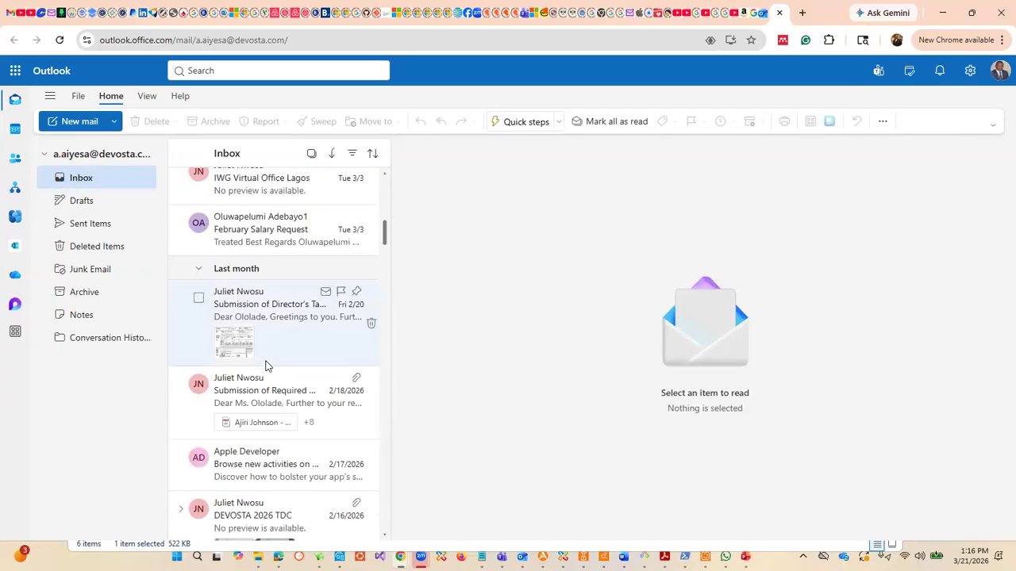
scroll(270, 375, up, 15)
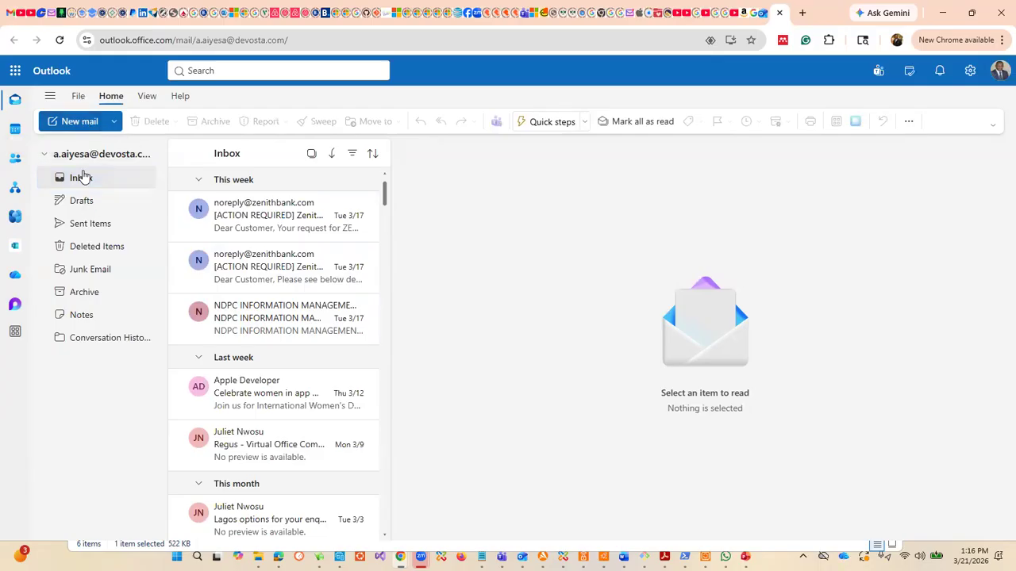
click(759, 13)
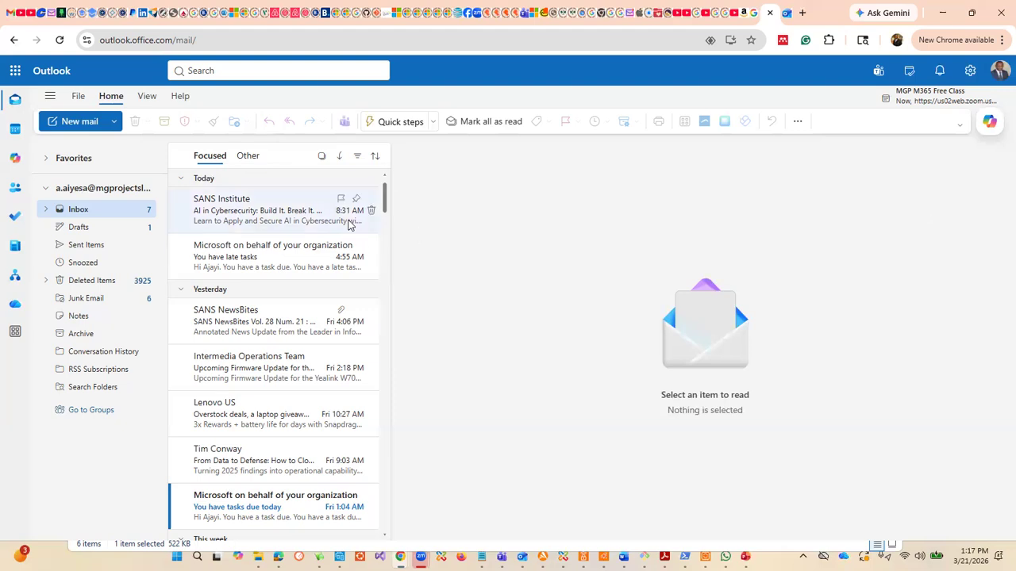
Step: Start a new message from the signed-in account's mailbox and address it to the delegated Devosta mailbox
click(96, 127)
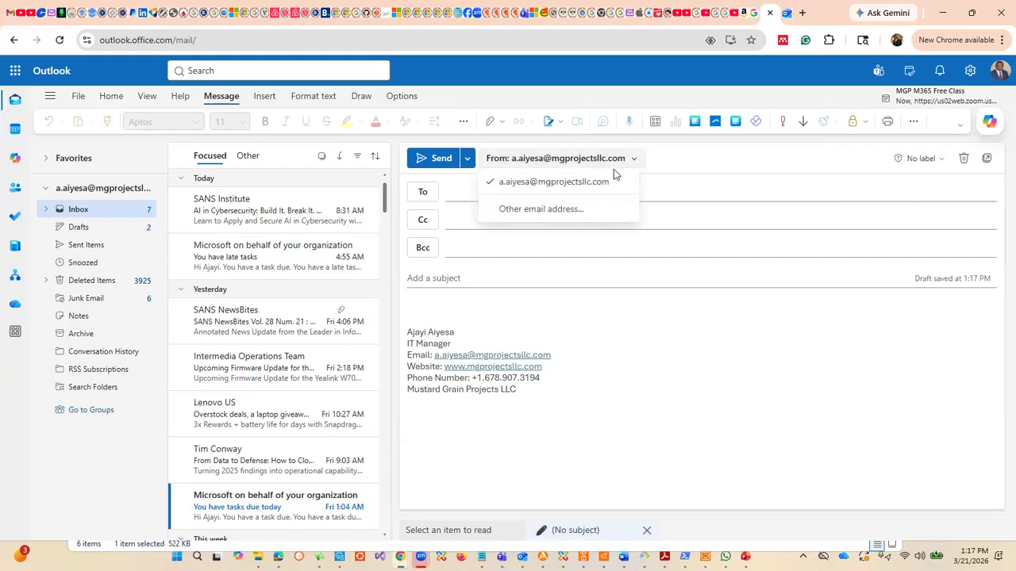
click(678, 164)
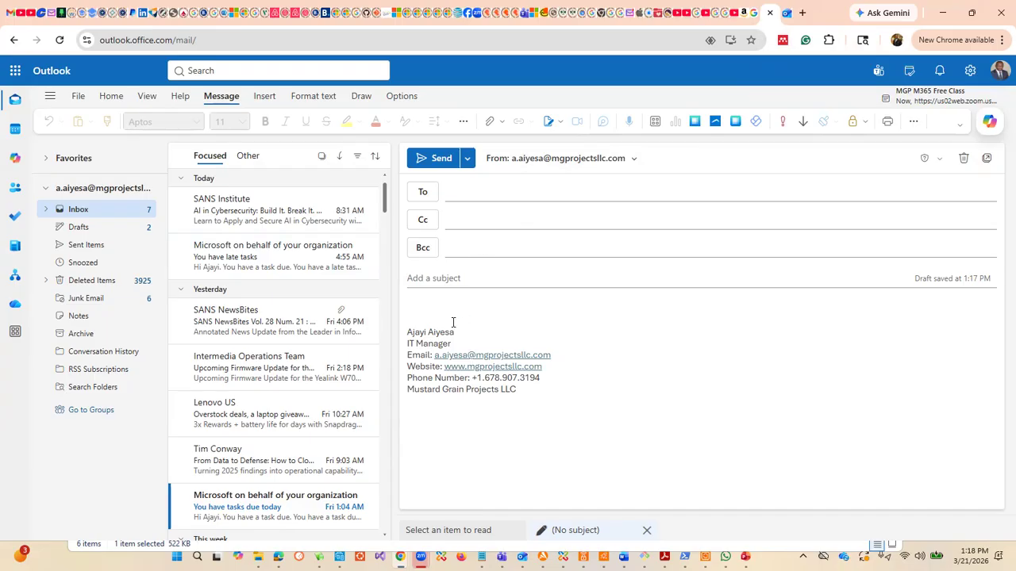
click(477, 193)
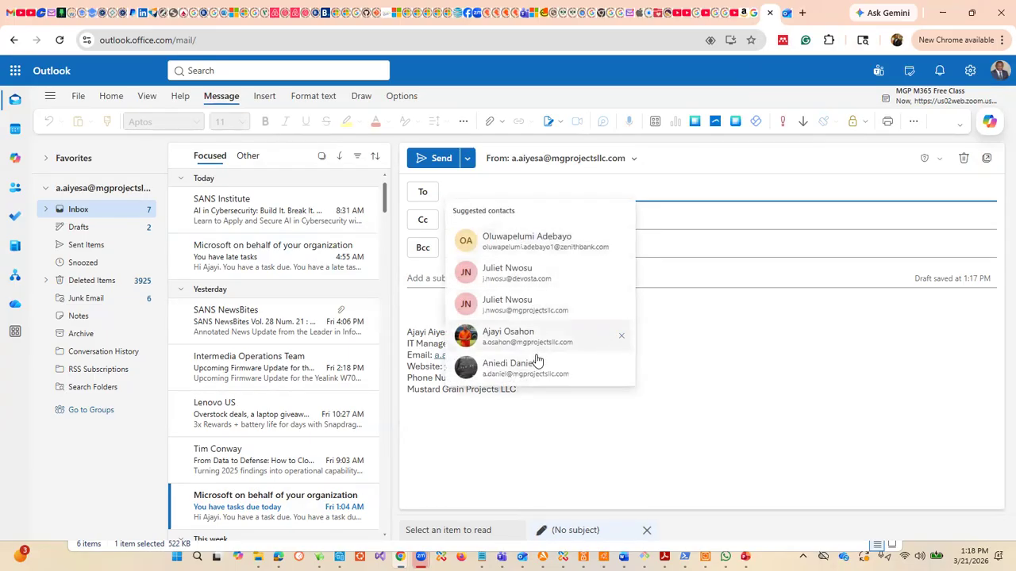
text(a.ai)
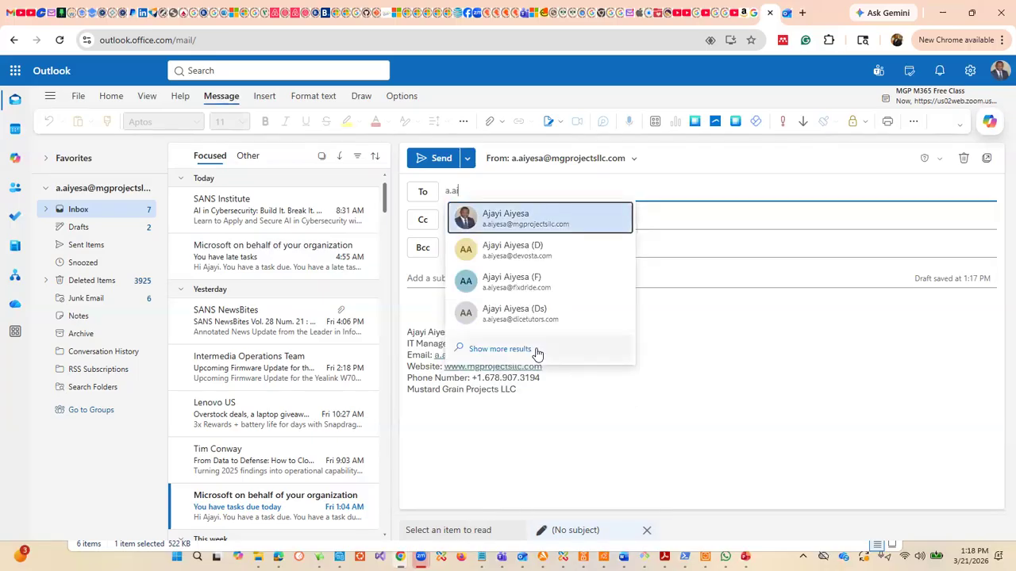
click(550, 259)
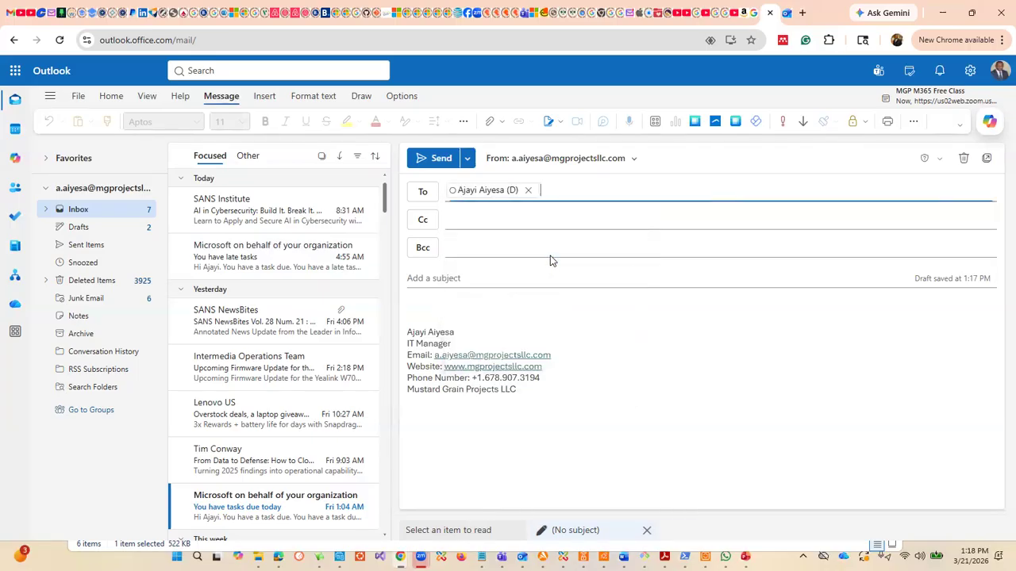
Step: Enter Test 1 as both the body and the subject of the new message
click(489, 309)
text(test)
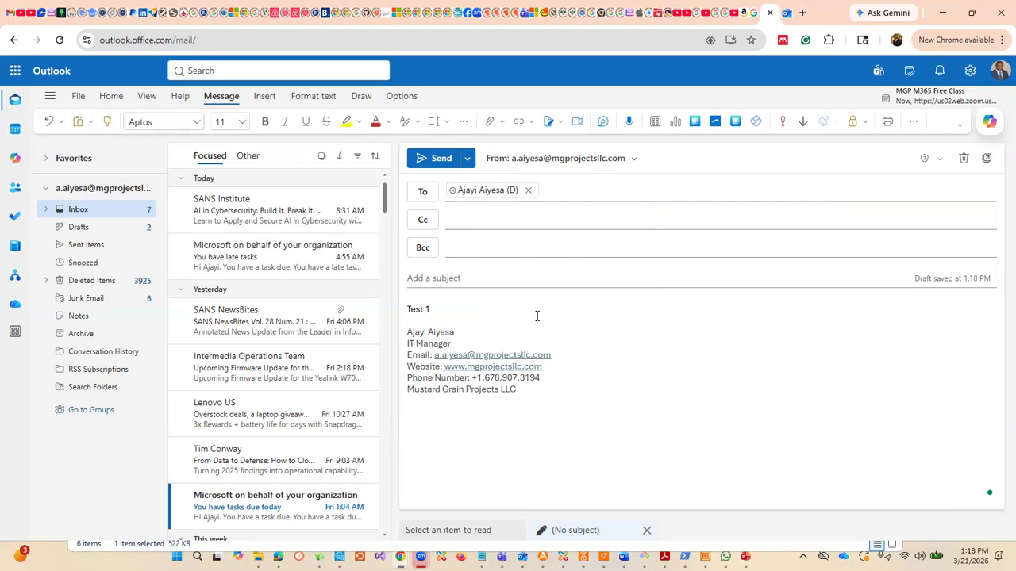
click(491, 276)
text(Test 1)
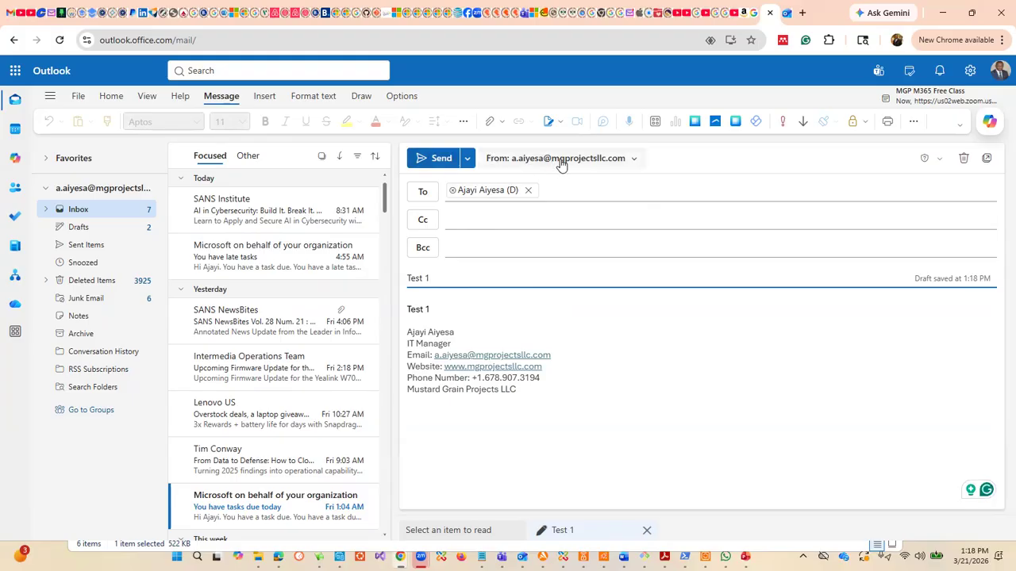
Step: Check the delegated Devosta inbox and send the Test 1 message from the signed-in account's mailbox
click(789, 13)
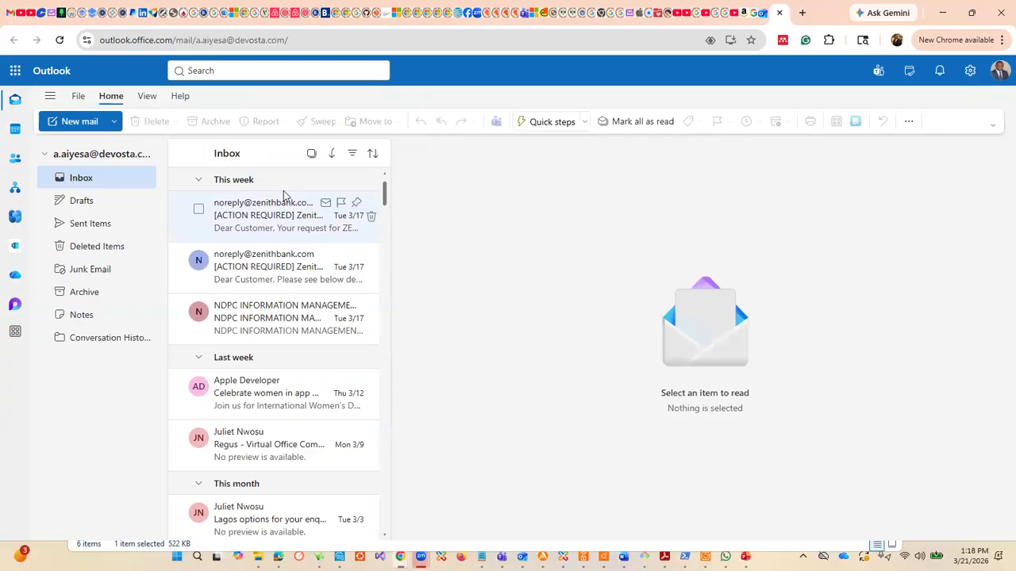
click(760, 13)
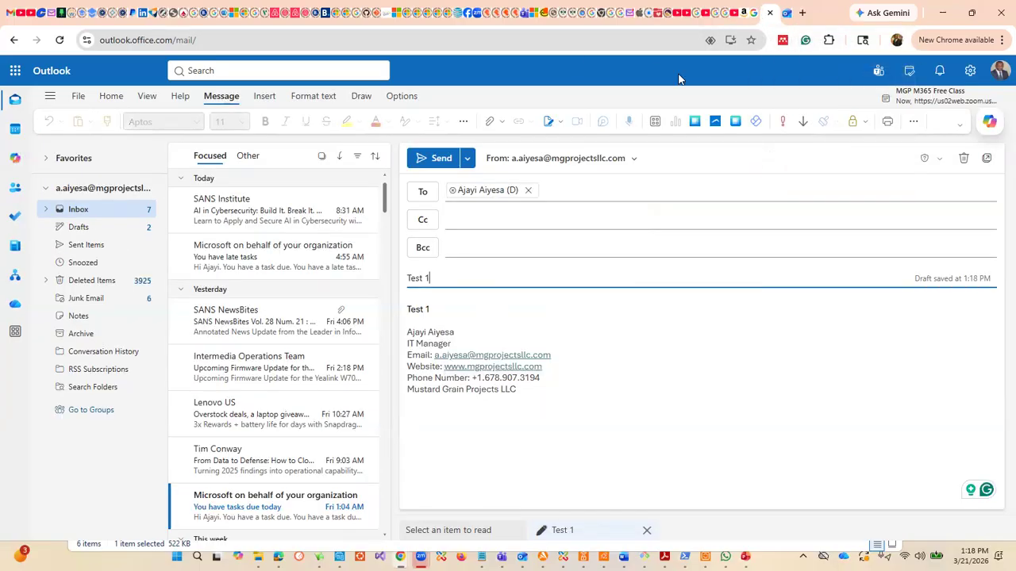
click(439, 159)
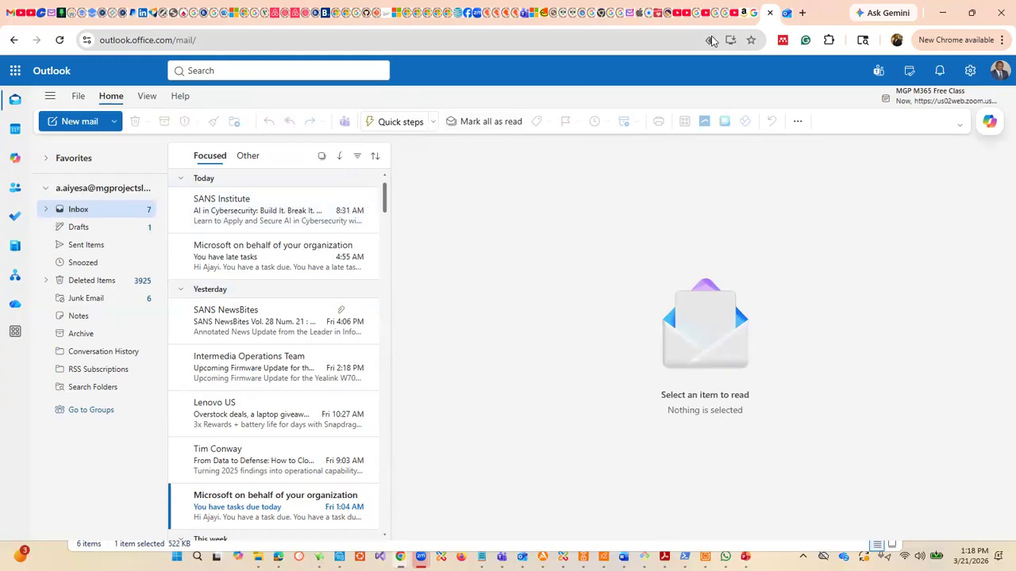
Step: Open the Test 1 message in the delegated Devosta inbox and view the recipient's contact card
click(786, 15)
click(243, 230)
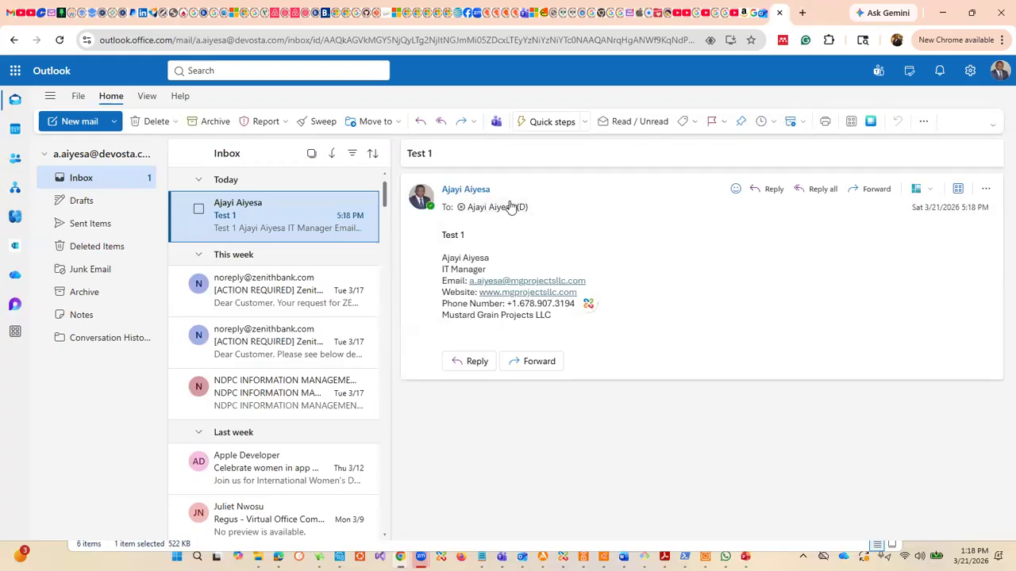
click(512, 207)
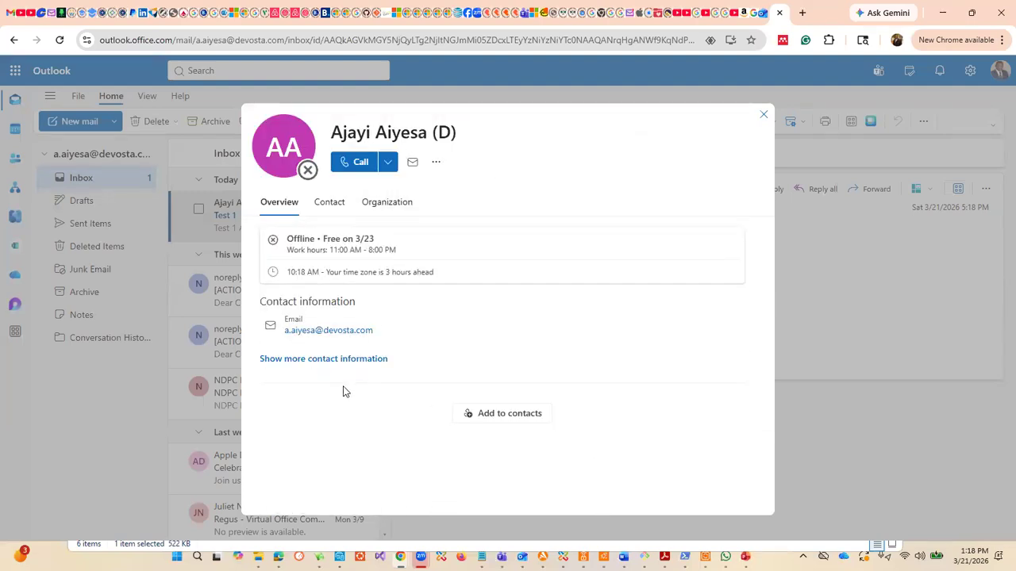
click(765, 119)
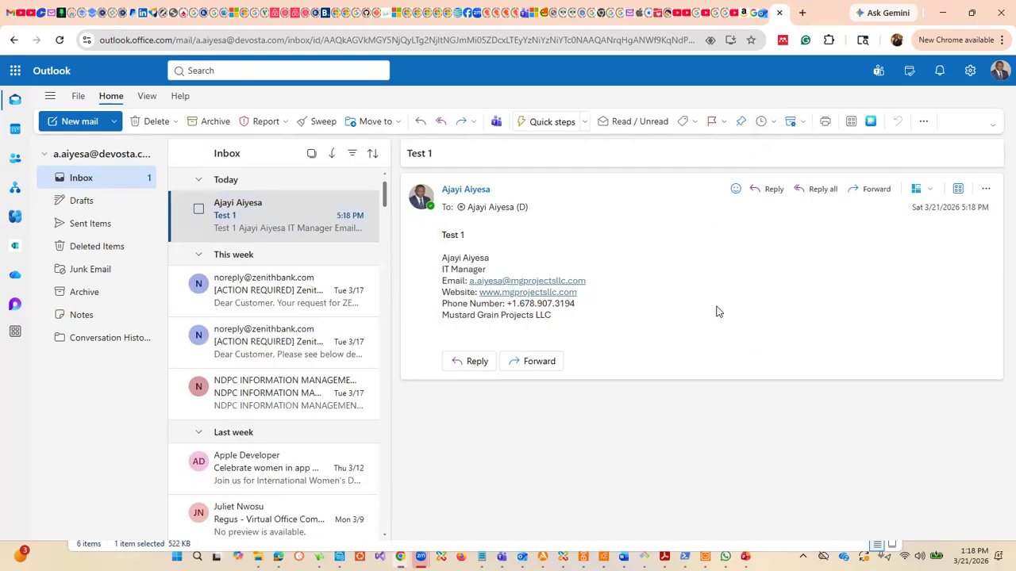
Step: Look over the signed-in account's own inbox and return to the Test 1 message in the delegated mailbox
click(767, 14)
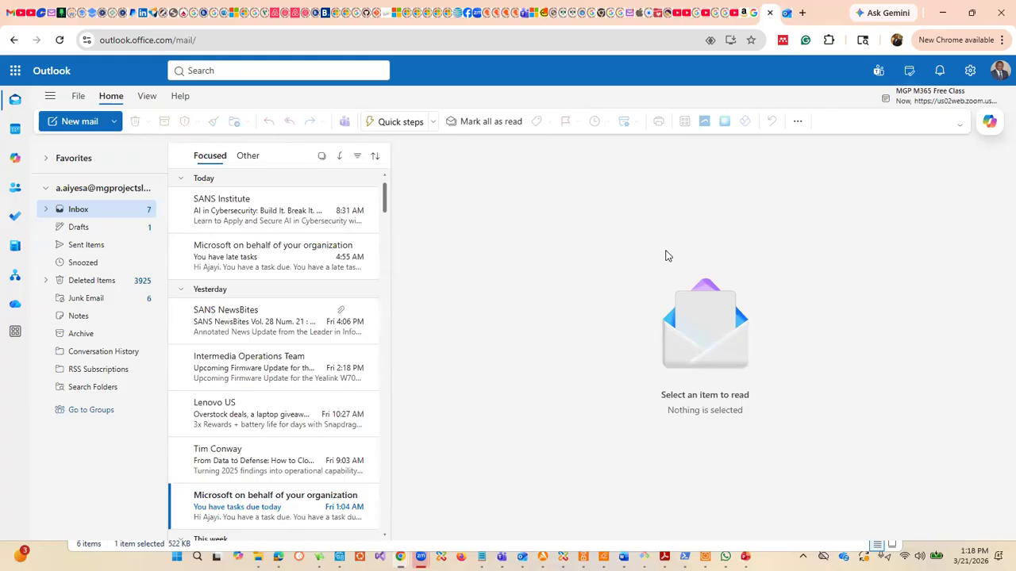
scroll(243, 381, down, 1)
scroll(243, 381, down, 3)
scroll(244, 381, up, 5)
click(786, 13)
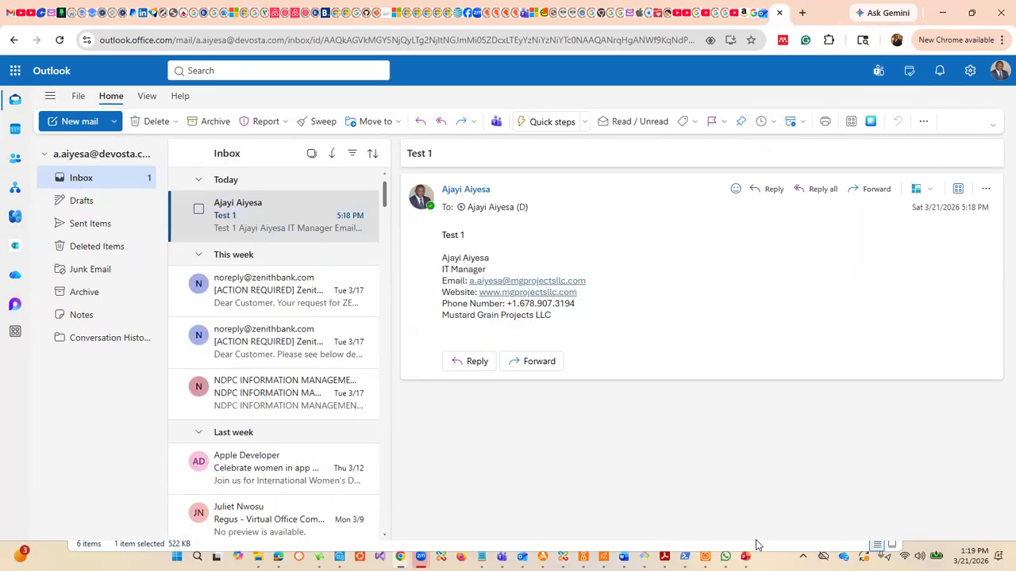
Step: Switch to the Notes_Week_2_1 presentation in PowerPoint and browse the slides around Mailboxes and Class Work 3
mouse_move(705, 557)
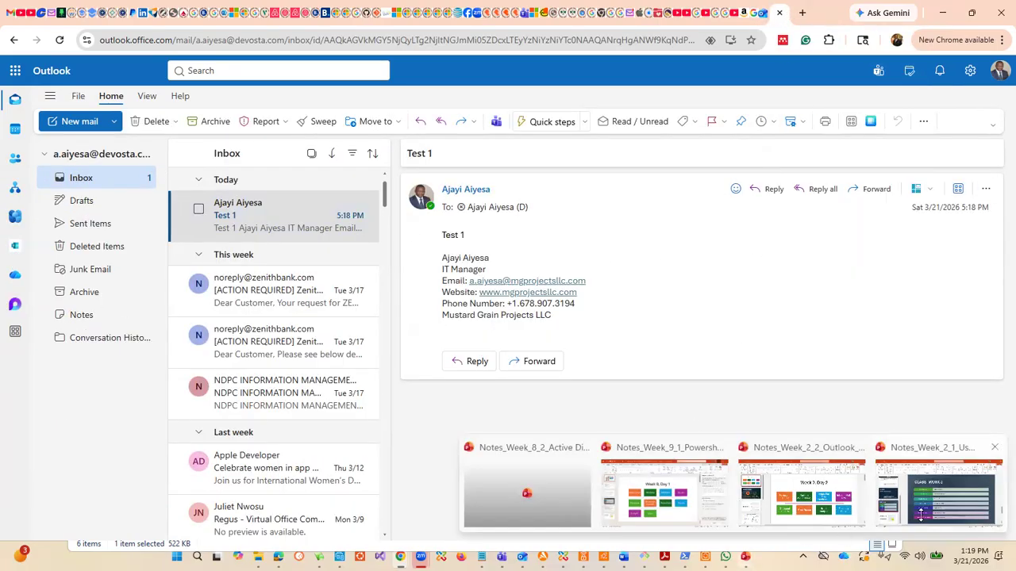
click(965, 512)
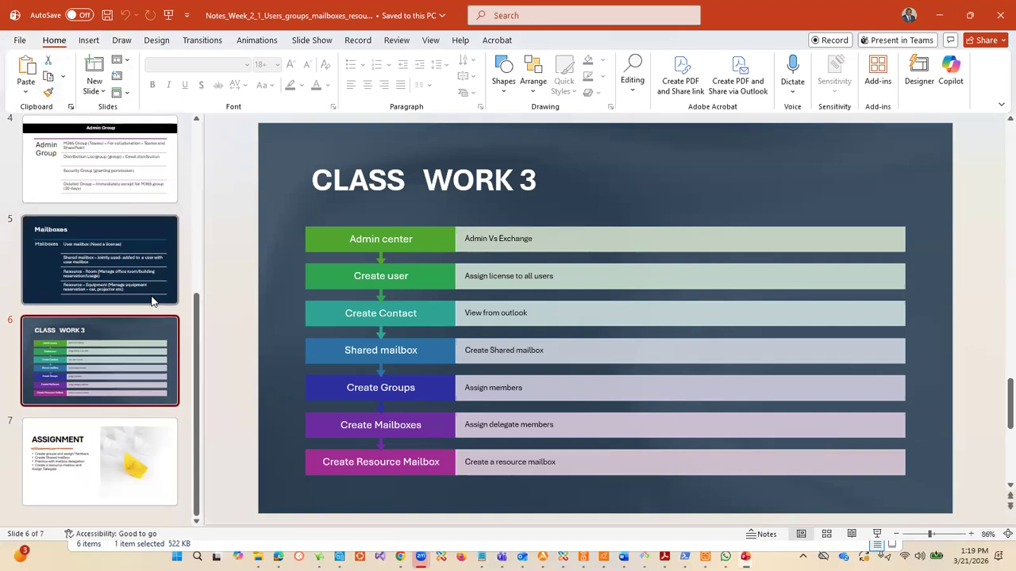
scroll(155, 300, up, 3)
scroll(159, 306, down, 1)
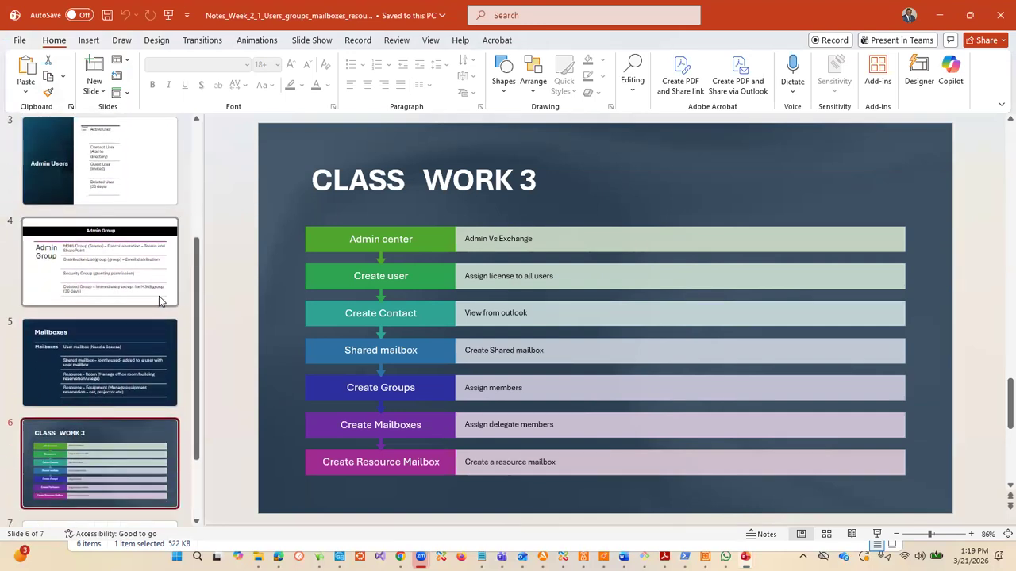